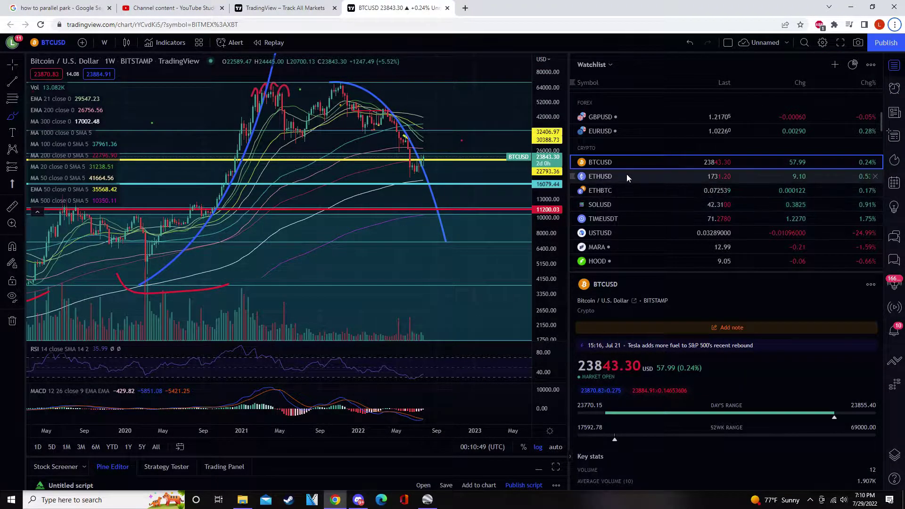
Review the weekly BTCUSD chart, compressing the price scale to reveal lower levels.
{"action": "scroll", "coordinate": [630, 188], "scroll_direction": "up", "scroll_amount": 2}
{"action": "scroll", "coordinate": [675, 208], "scroll_direction": "down", "scroll_amount": 2}
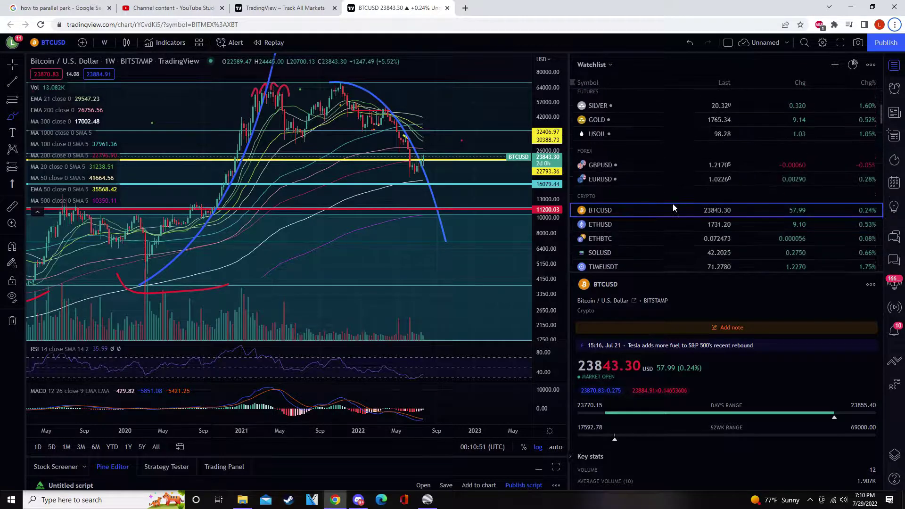
{"action": "scroll", "coordinate": [415, 192], "scroll_direction": "up", "scroll_amount": 3}
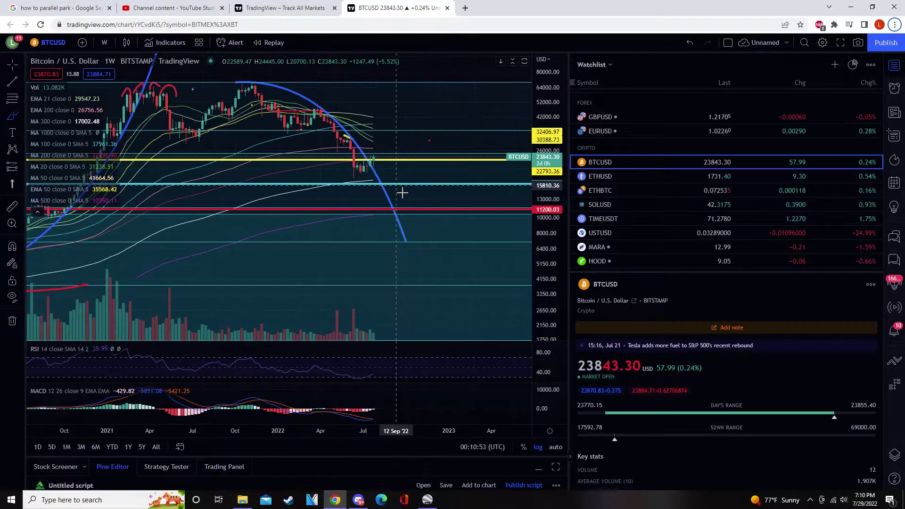
{"action": "scroll", "coordinate": [551, 121], "scroll_direction": "up", "scroll_amount": 2}
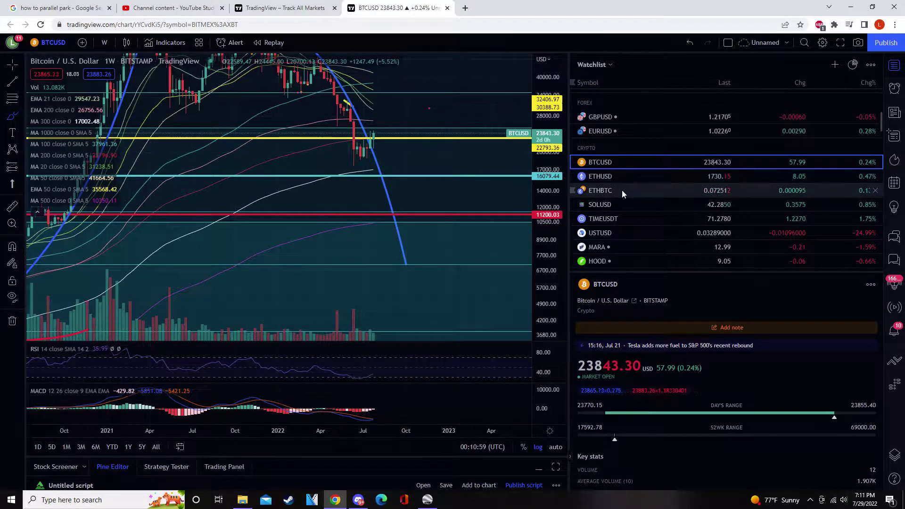
{"action": "scroll", "coordinate": [622, 182], "scroll_direction": "up", "scroll_amount": 3}
{"action": "scroll", "coordinate": [621, 182], "scroll_direction": "up", "scroll_amount": 1}
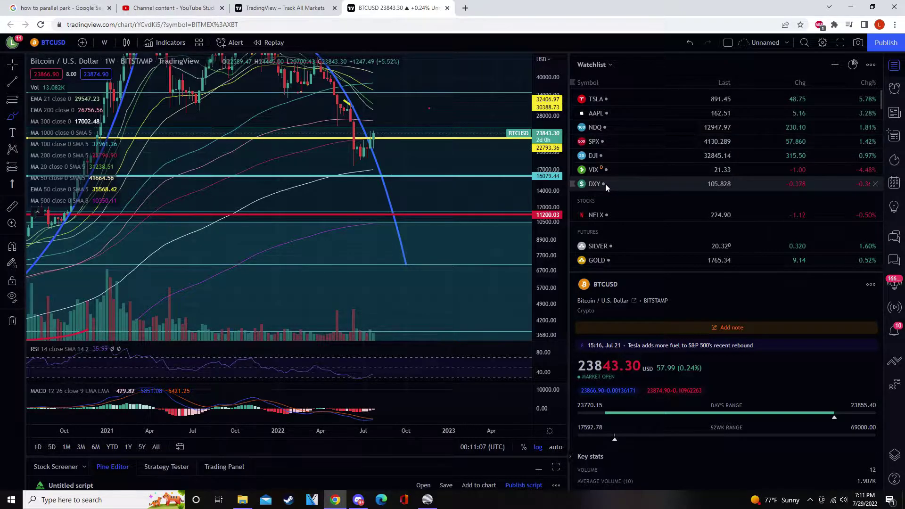
{"action": "scroll", "coordinate": [605, 184], "scroll_direction": "down", "scroll_amount": 1}
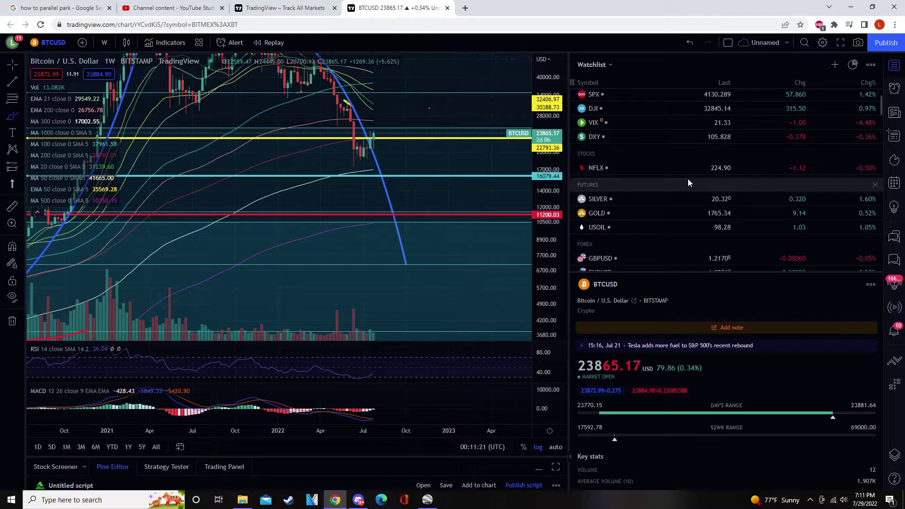
{"action": "scroll", "coordinate": [687, 180], "scroll_direction": "down", "scroll_amount": 3}
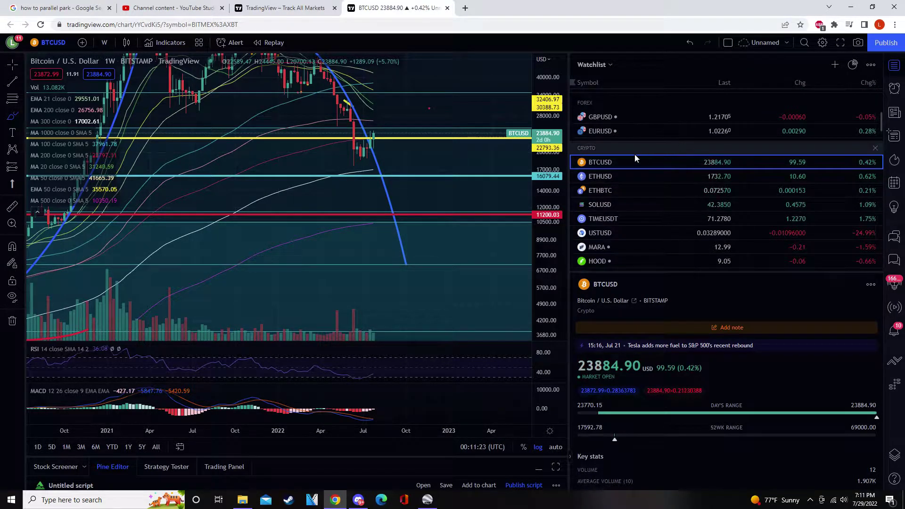
{"action": "scroll", "coordinate": [367, 193], "scroll_direction": "up", "scroll_amount": 2}
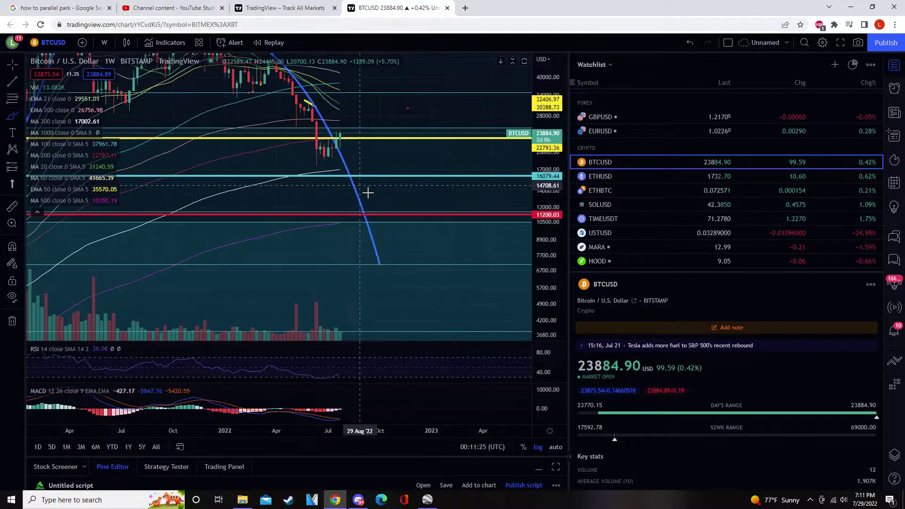
{"action": "scroll", "coordinate": [368, 193], "scroll_direction": "down", "scroll_amount": 5}
{"action": "left_click_drag", "start_coordinate": [550, 215], "coordinate": [551, 245]}
{"action": "scroll", "coordinate": [410, 198], "scroll_direction": "up", "scroll_amount": 3}
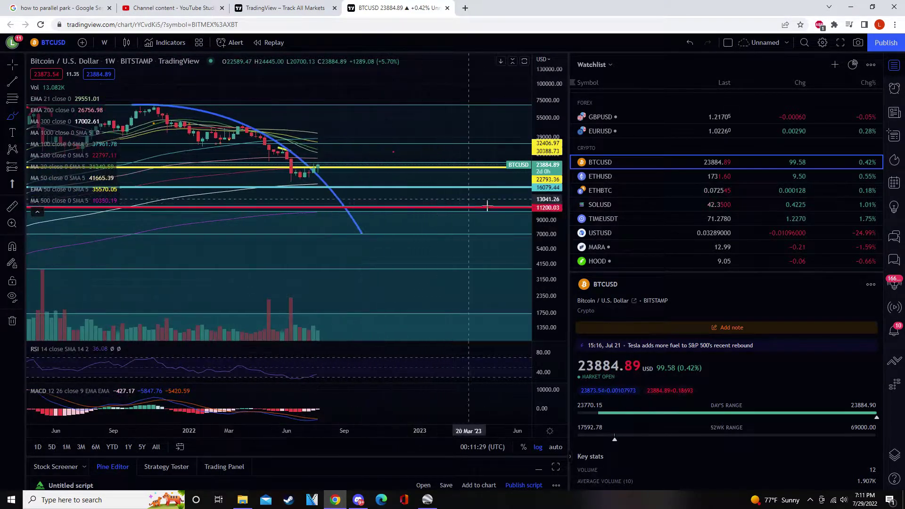
Briefly switch the chart to ETHUSD and back to BTCUSD.
{"action": "left_click", "coordinate": [600, 177]}
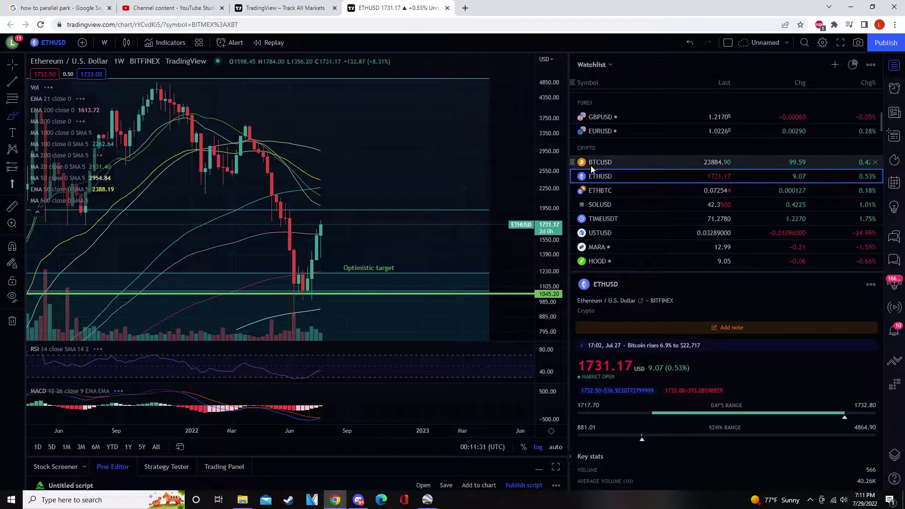
{"action": "left_click", "coordinate": [590, 163]}
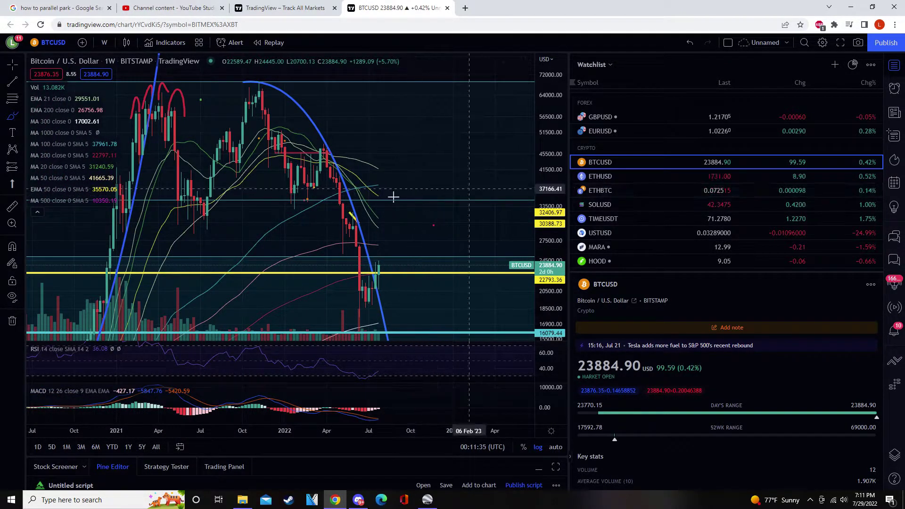
{"action": "mouse_move", "coordinate": [99, 102]}
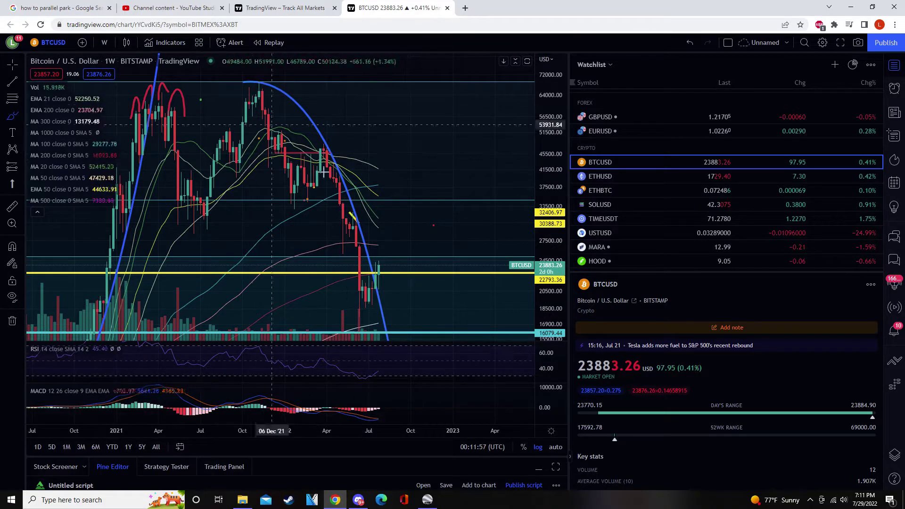
{"action": "scroll", "coordinate": [385, 278], "scroll_direction": "up", "scroll_amount": 5}
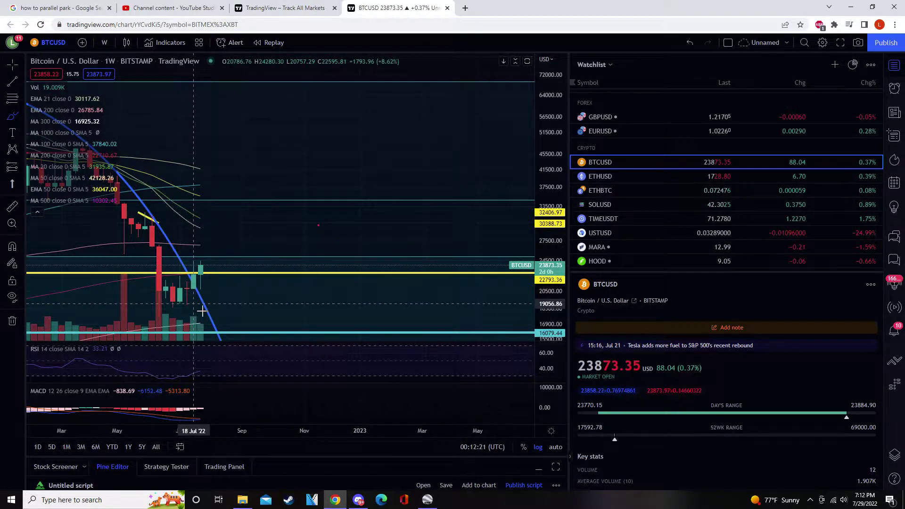
{"action": "scroll", "coordinate": [203, 310], "scroll_direction": "down", "scroll_amount": 2}
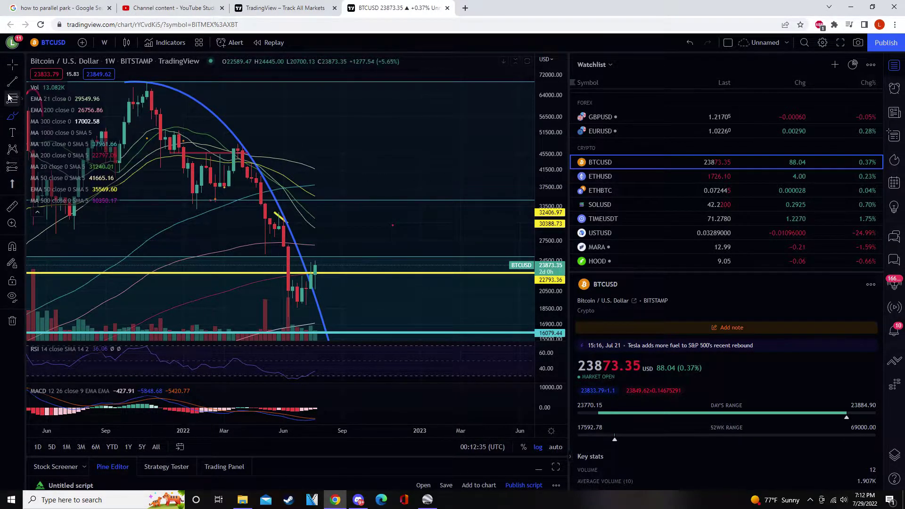
Finish the yellow path's vertical leg and shift it right and down.
{"action": "left_click", "coordinate": [291, 228]}
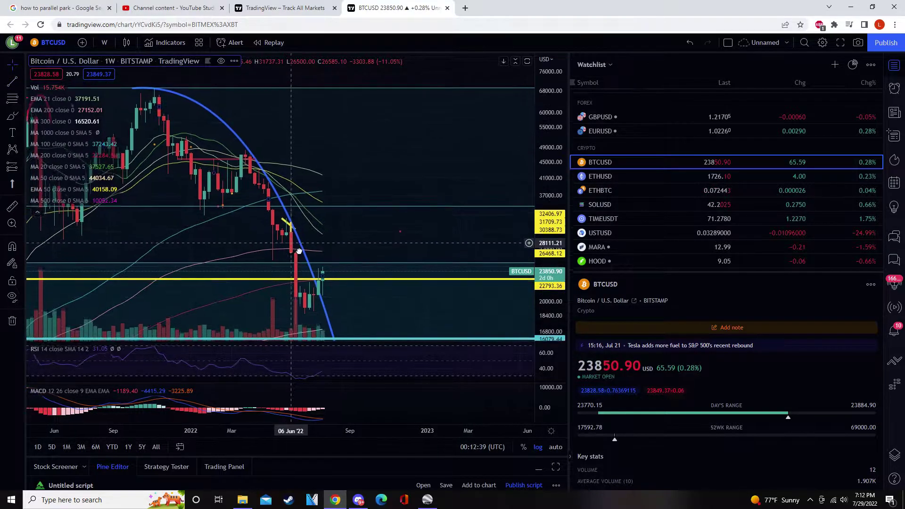
{"action": "left_click", "coordinate": [303, 267]}
{"action": "left_click_drag", "start_coordinate": [315, 265], "coordinate": [330, 295]}
{"action": "left_click", "coordinate": [333, 248]}
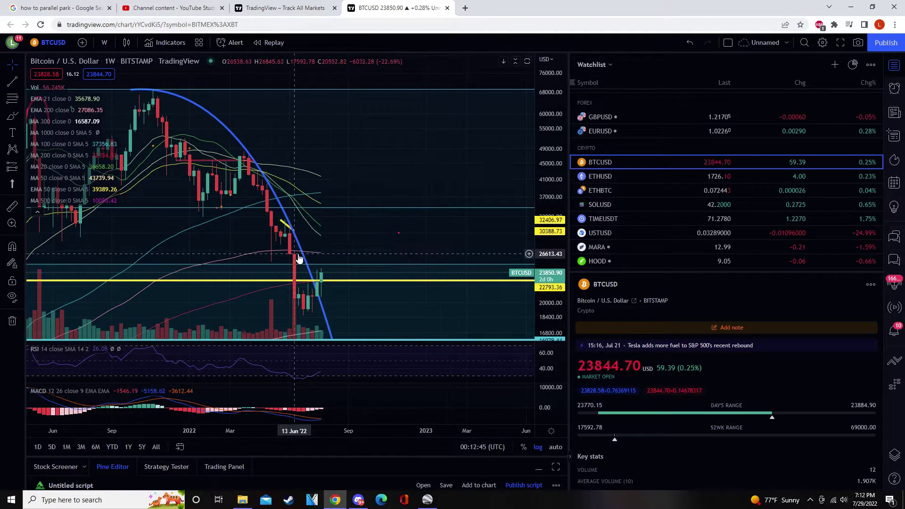
{"action": "left_click_drag", "start_coordinate": [328, 265], "coordinate": [352, 264]}
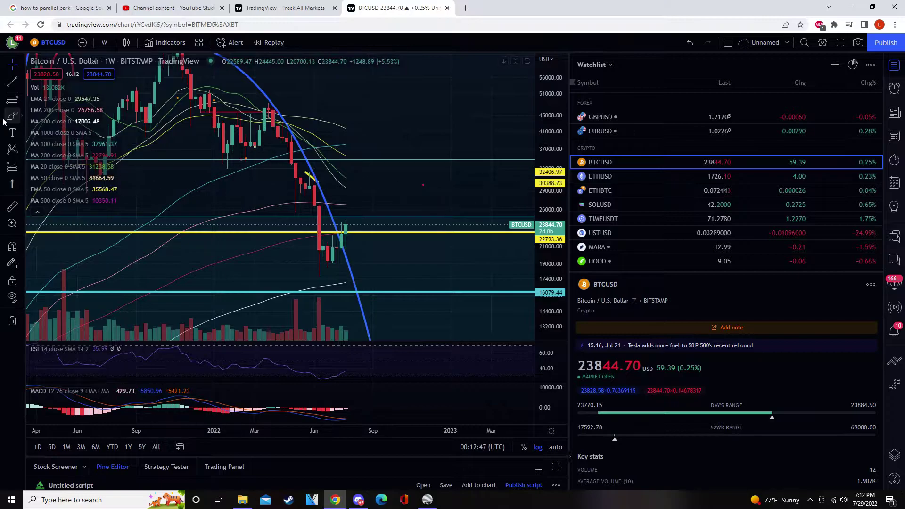
Draw a trial yellow trend line below the latest candles, then delete it.
{"action": "left_click", "coordinate": [15, 82]}
{"action": "left_click", "coordinate": [319, 205]}
{"action": "left_click", "coordinate": [322, 250]}
{"action": "left_click_drag", "start_coordinate": [322, 239], "coordinate": [350, 208]}
{"action": "key", "text": "Delete"}
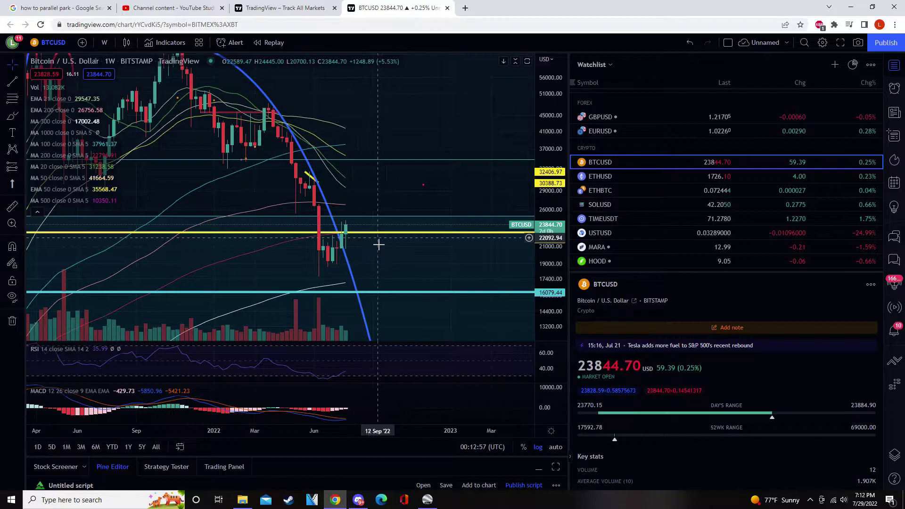
{"action": "left_click_drag", "start_coordinate": [348, 240], "coordinate": [251, 239]}
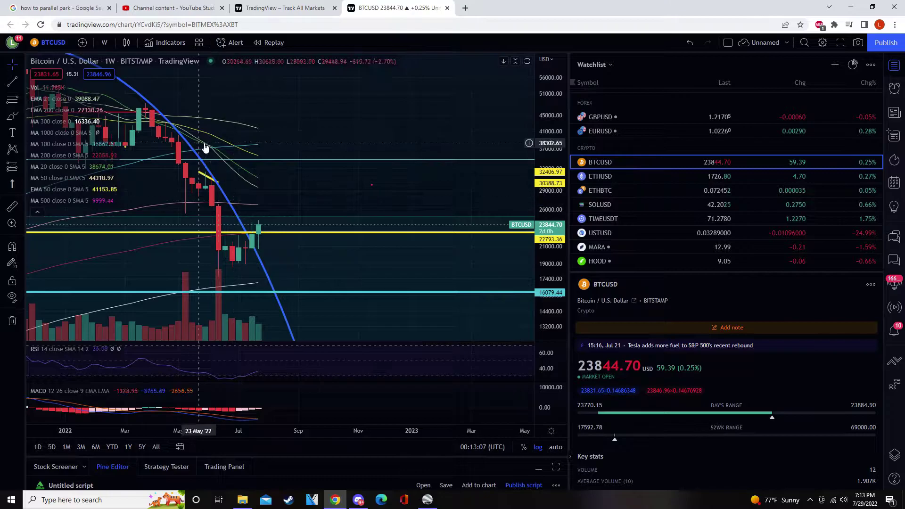
Sketch a short brush stroke after the latest candle and pan ahead to future months.
{"action": "scroll", "coordinate": [229, 221], "scroll_direction": "down", "scroll_amount": 3}
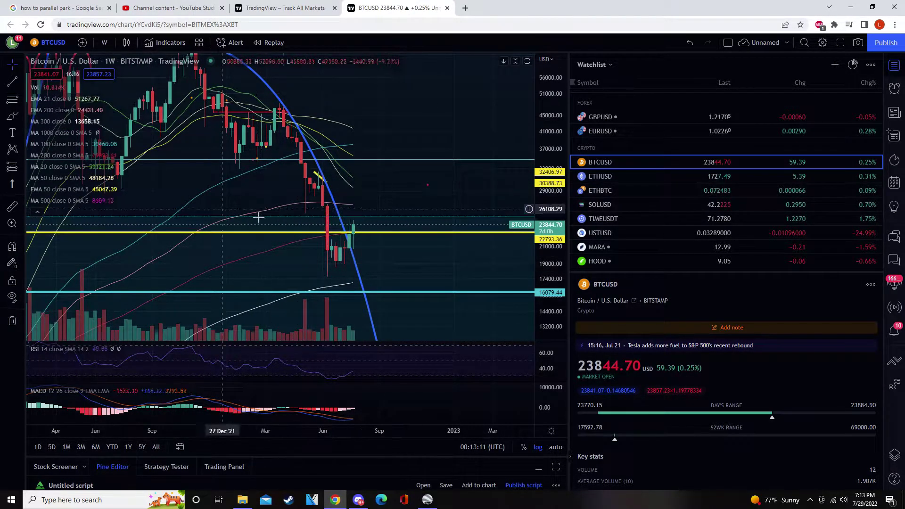
{"action": "scroll", "coordinate": [362, 236], "scroll_direction": "down", "scroll_amount": 2}
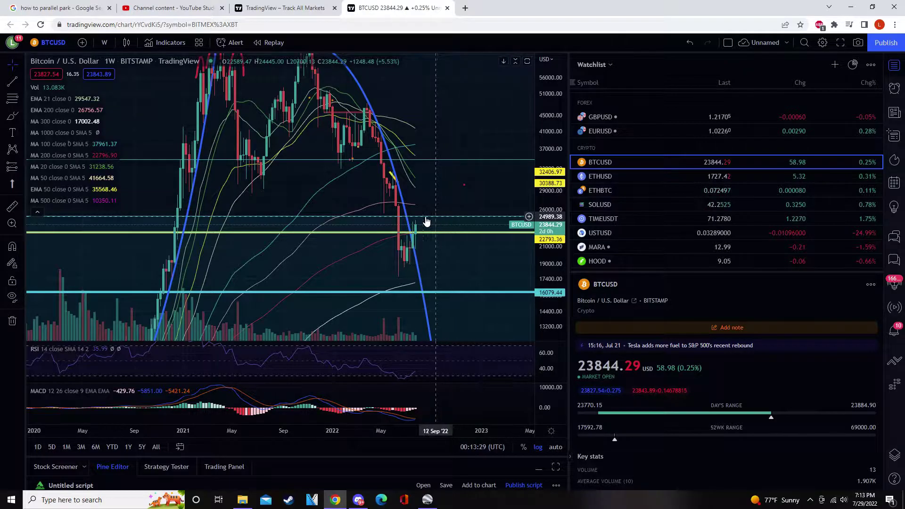
{"action": "left_click", "coordinate": [14, 116]}
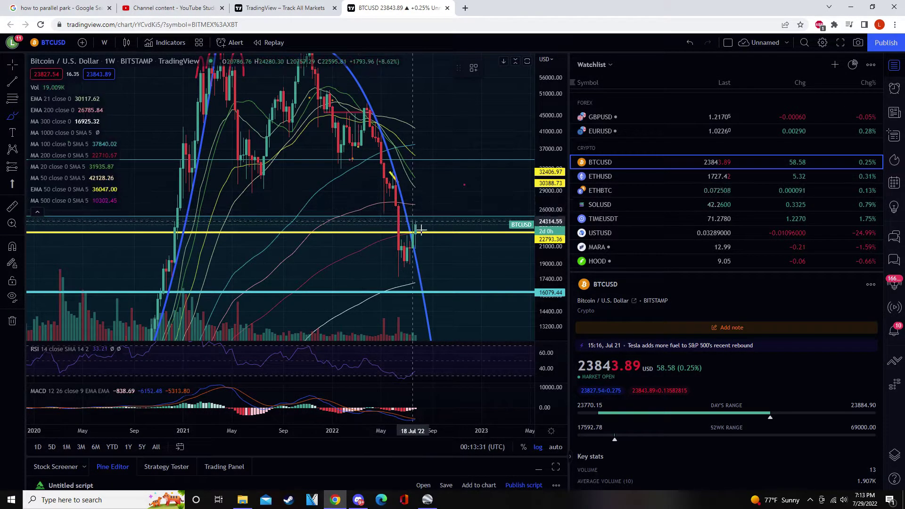
{"action": "left_click_drag", "start_coordinate": [421, 230], "coordinate": [423, 227]}
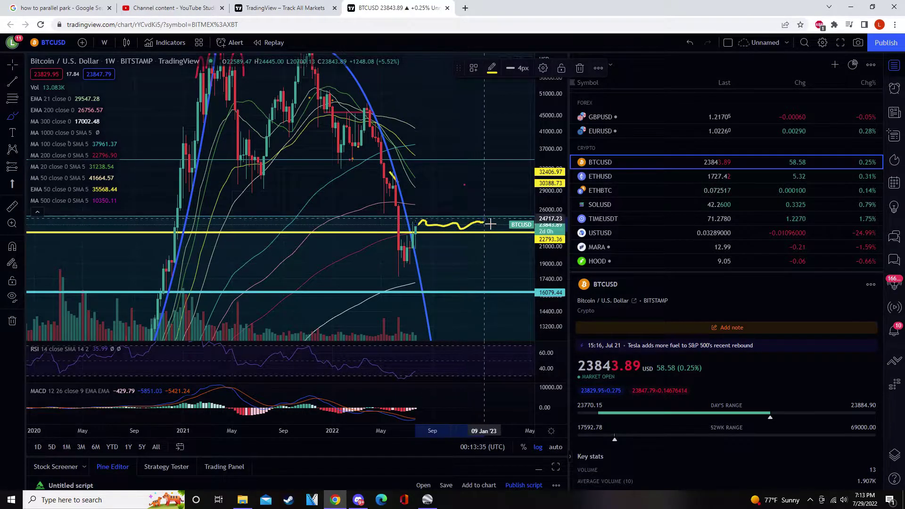
{"action": "scroll", "coordinate": [440, 216], "scroll_direction": "down", "scroll_amount": 3}
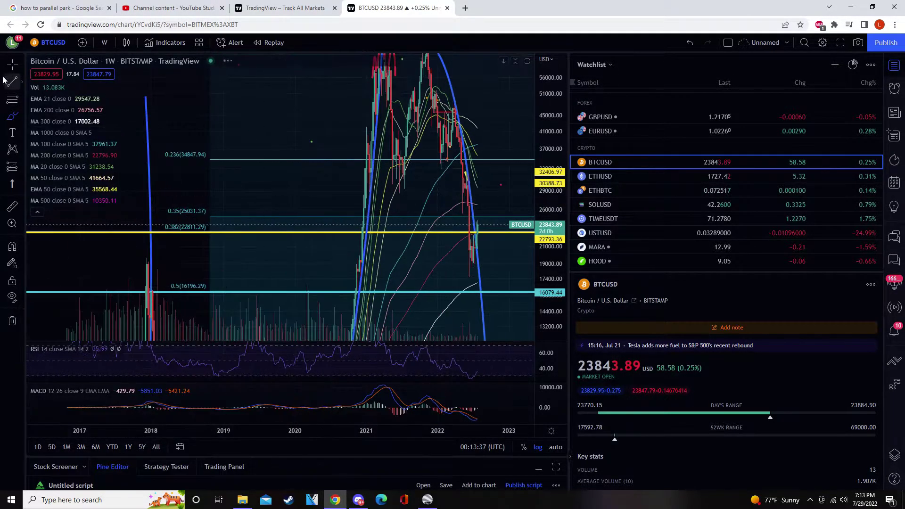
{"action": "left_click_drag", "start_coordinate": [505, 152], "coordinate": [503, 251]}
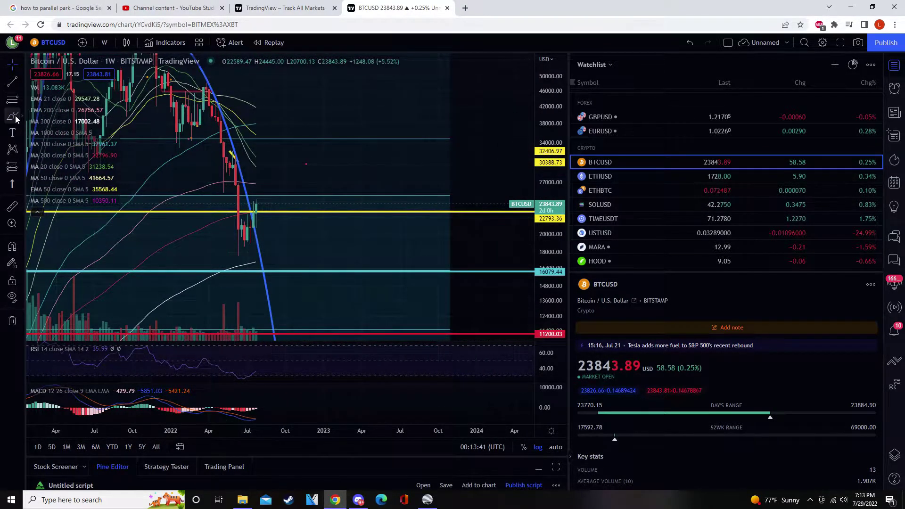
Try zigzag, wave and arc projected paths into 2023, deleting each one.
{"action": "mouse_move", "coordinate": [258, 207]}
{"action": "left_mouse_down"}
{"action": "mouse_move", "coordinate": [297, 272]}
{"action": "mouse_move", "coordinate": [526, 220]}
{"action": "left_mouse_up"}
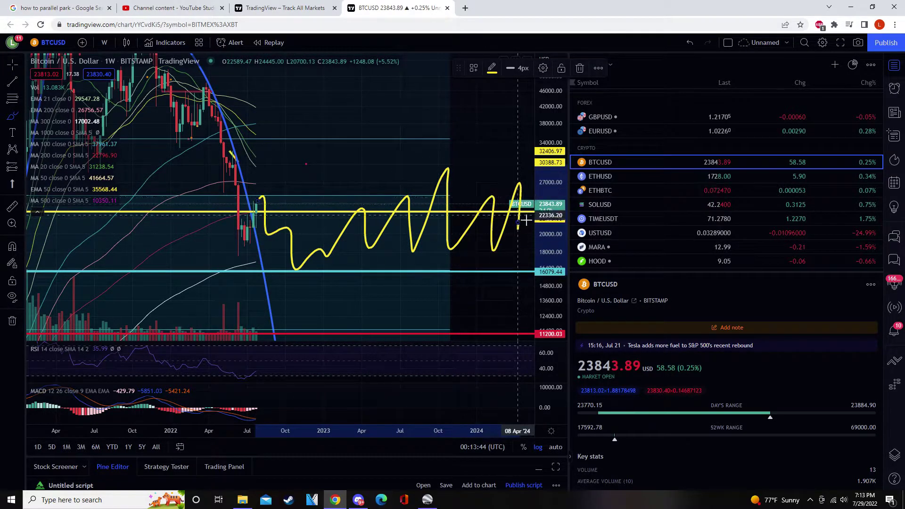
{"action": "left_click", "coordinate": [580, 69]}
{"action": "mouse_move", "coordinate": [257, 207]}
{"action": "left_mouse_down"}
{"action": "mouse_move", "coordinate": [370, 270]}
{"action": "mouse_move", "coordinate": [440, 198]}
{"action": "mouse_move", "coordinate": [514, 265]}
{"action": "mouse_move", "coordinate": [540, 229]}
{"action": "left_mouse_up"}
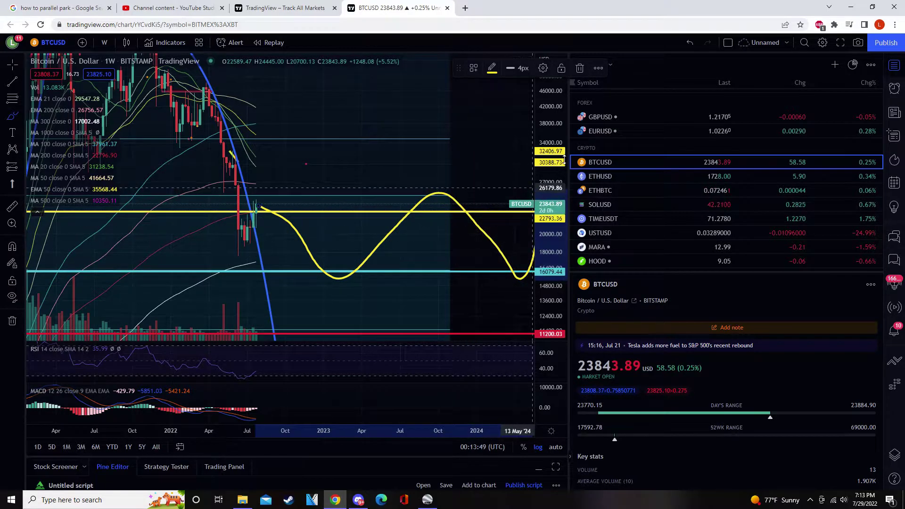
{"action": "left_click", "coordinate": [580, 68]}
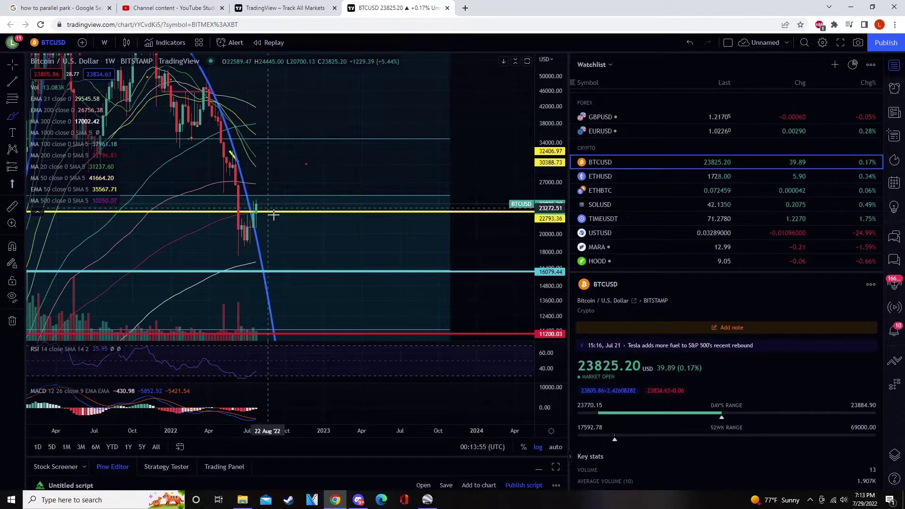
{"action": "mouse_move", "coordinate": [257, 204]}
{"action": "left_mouse_down"}
{"action": "mouse_move", "coordinate": [439, 254]}
{"action": "mouse_move", "coordinate": [471, 239]}
{"action": "mouse_move", "coordinate": [522, 97]}
{"action": "mouse_move", "coordinate": [548, 156]}
{"action": "mouse_move", "coordinate": [548, 187]}
{"action": "left_mouse_up"}
{"action": "scroll", "coordinate": [346, 160], "scroll_direction": "down", "scroll_amount": 3}
{"action": "left_click", "coordinate": [579, 68]}
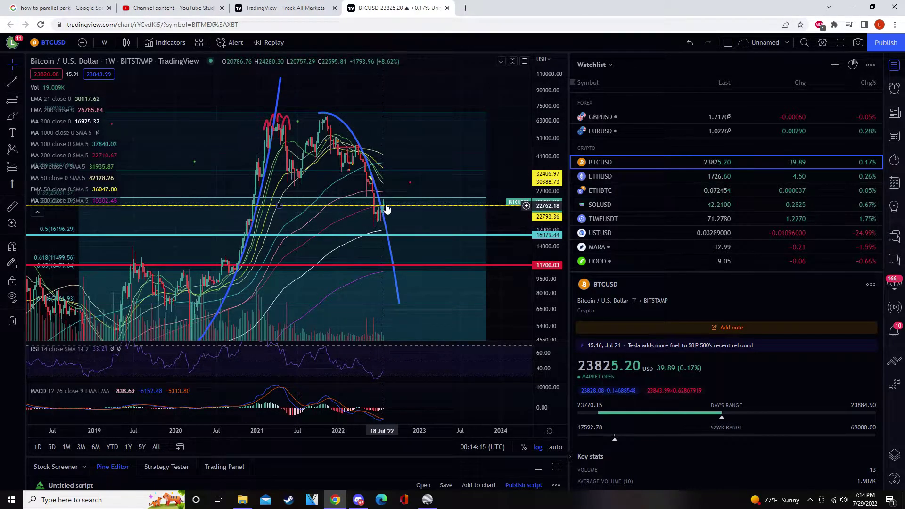
Reselect the brush tool and scroll the Watchlist down to the BLX row.
{"action": "left_click", "coordinate": [12, 118]}
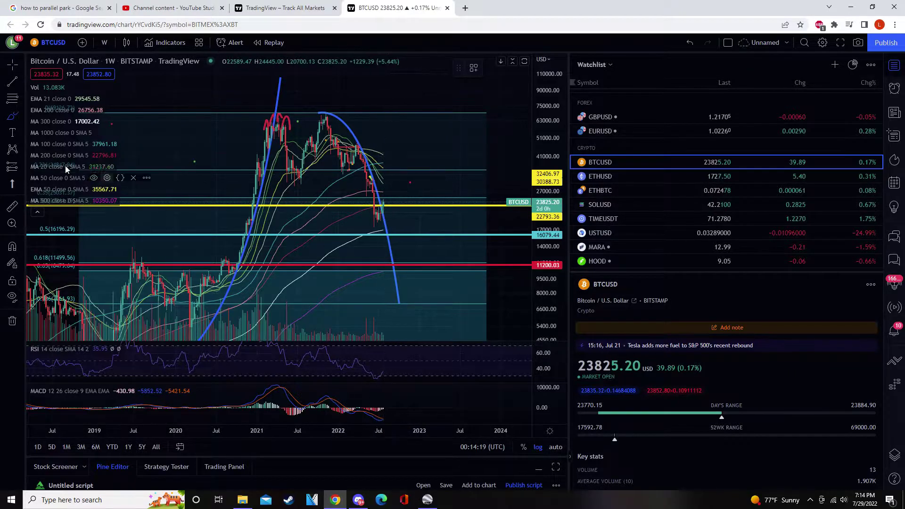
{"action": "scroll", "coordinate": [668, 212], "scroll_direction": "down", "scroll_amount": 8}
{"action": "scroll", "coordinate": [613, 218], "scroll_direction": "down", "scroll_amount": 4}
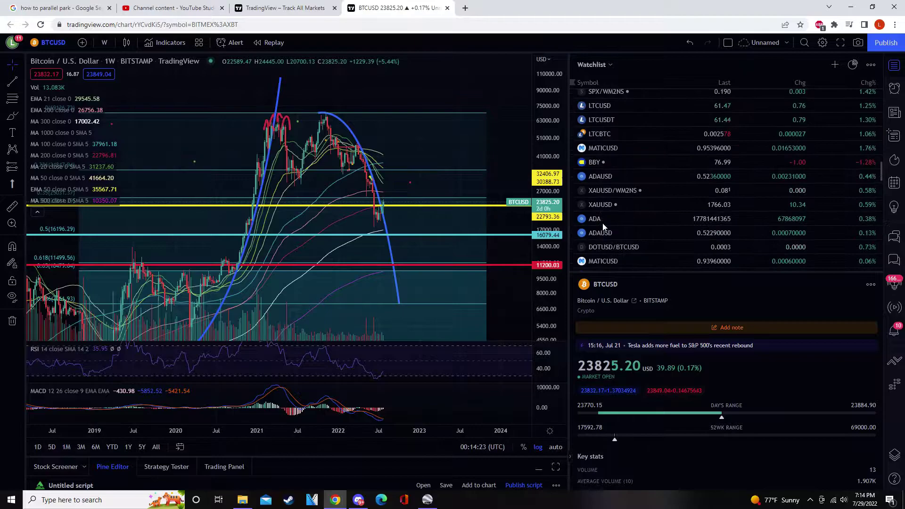
{"action": "scroll", "coordinate": [608, 208], "scroll_direction": "down", "scroll_amount": 5}
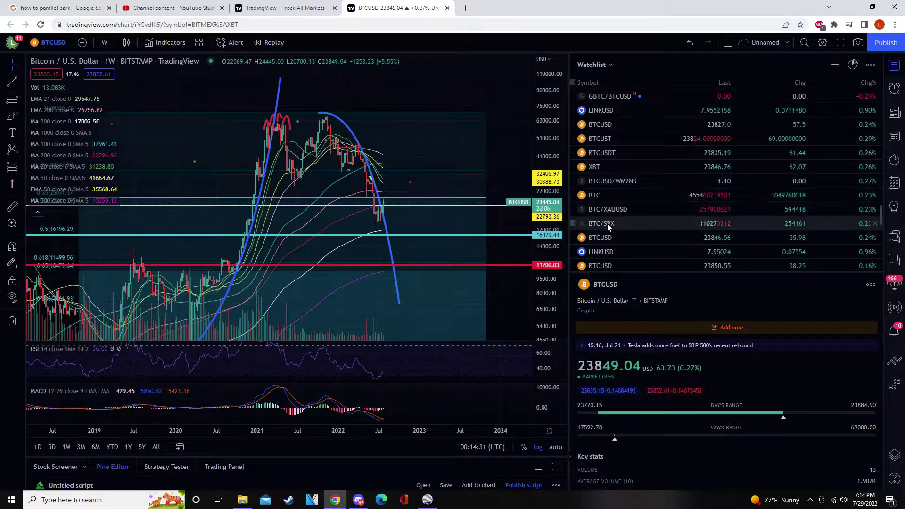
{"action": "scroll", "coordinate": [608, 225], "scroll_direction": "down", "scroll_amount": 5}
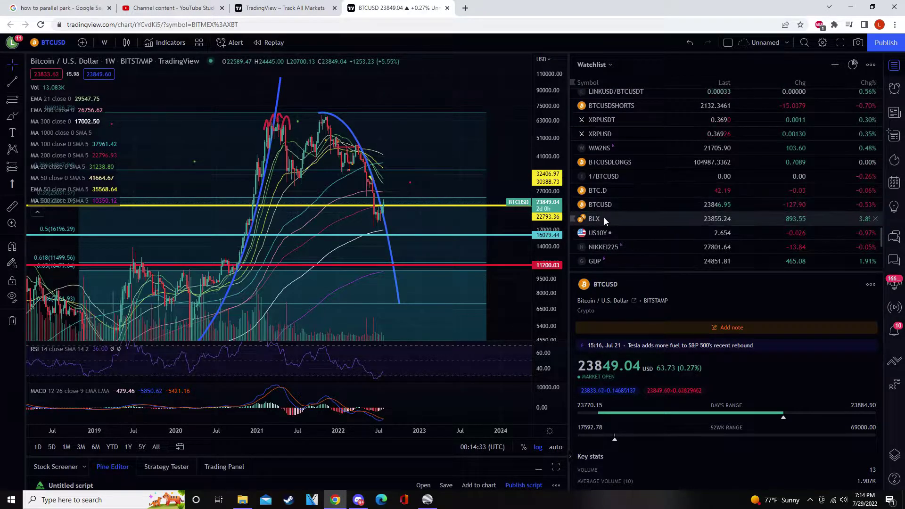
Open BLX and hide EMA 21, EMA 200, MA 300, MA 1000, MA 100, MA 20, MA 50, EMA 50, MA 500.
{"action": "left_click", "coordinate": [604, 218]}
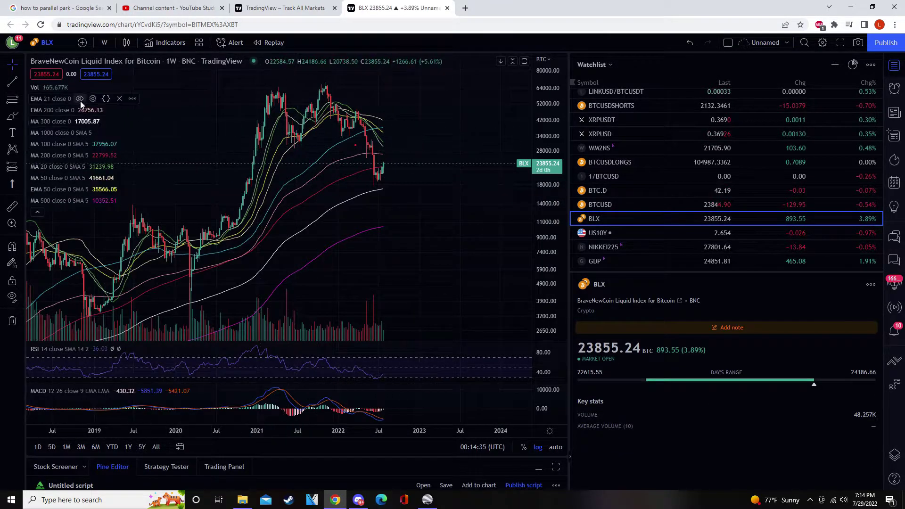
{"action": "left_click", "coordinate": [80, 99]}
{"action": "left_click", "coordinate": [83, 110]}
{"action": "left_click", "coordinate": [83, 120]}
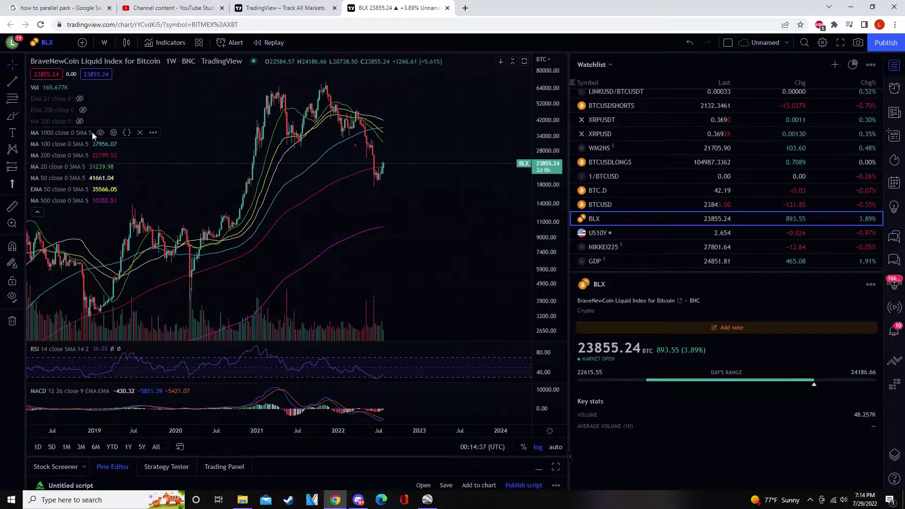
{"action": "left_click", "coordinate": [99, 133]}
{"action": "left_click", "coordinate": [100, 144]}
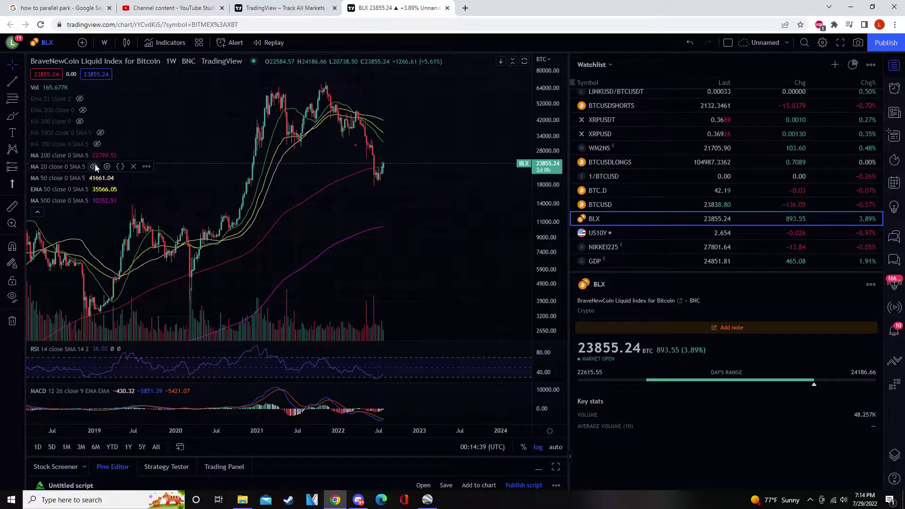
{"action": "left_click", "coordinate": [94, 167]}
{"action": "left_click", "coordinate": [94, 178]}
{"action": "left_click", "coordinate": [96, 190]}
{"action": "left_click", "coordinate": [97, 201]}
Sketch a rising brush path from the latest candle, then delete it.
{"action": "scroll", "coordinate": [396, 181], "scroll_direction": "up", "scroll_amount": 5}
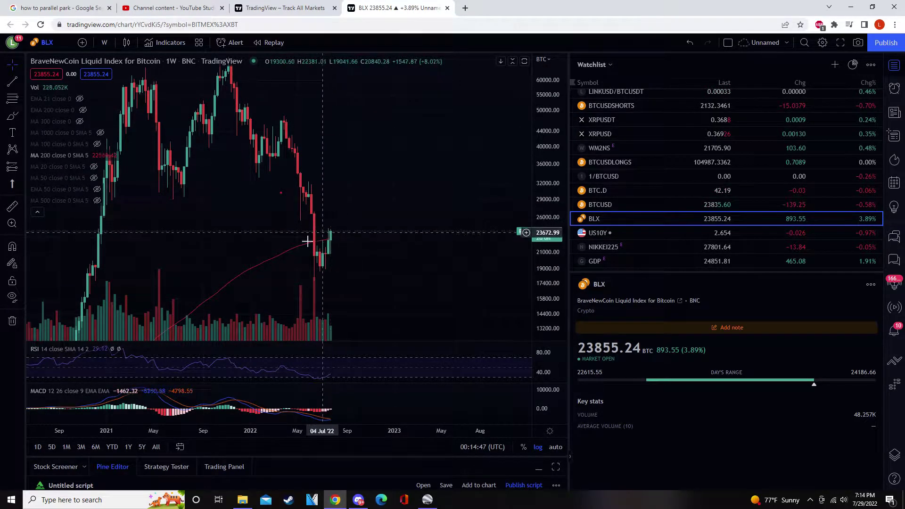
{"action": "left_click", "coordinate": [11, 116]}
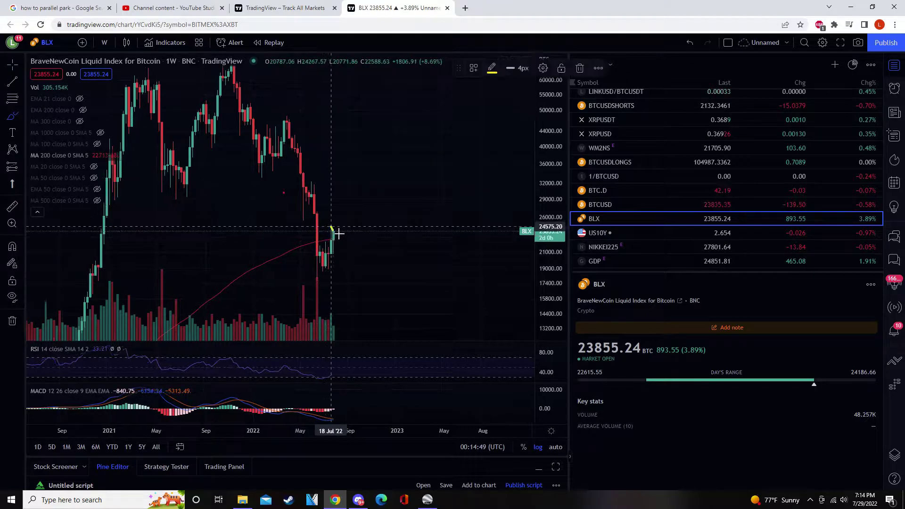
{"action": "mouse_move", "coordinate": [335, 236]}
{"action": "left_mouse_down"}
{"action": "mouse_move", "coordinate": [380, 237]}
{"action": "mouse_move", "coordinate": [487, 160]}
{"action": "mouse_move", "coordinate": [515, 204]}
{"action": "left_mouse_up"}
{"action": "left_click", "coordinate": [579, 68]}
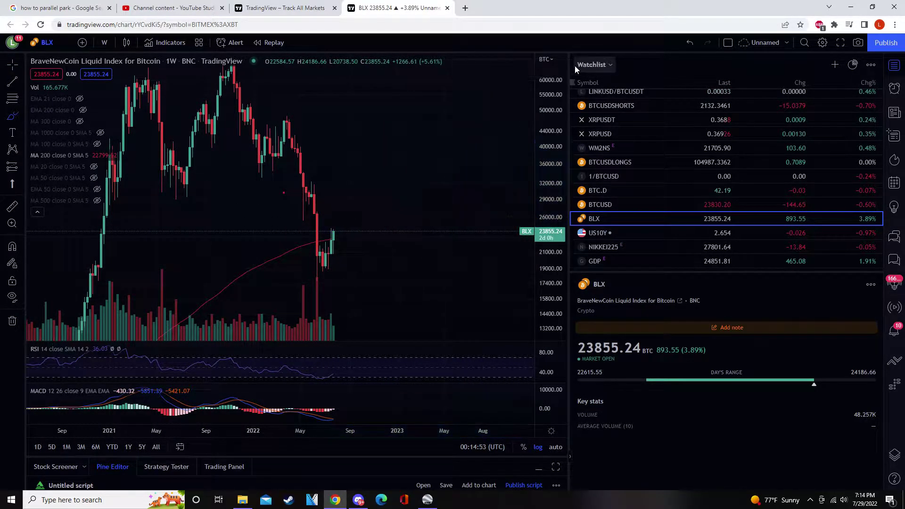
Switch to 1-month candles, hiding MA 200 and showing only MA 50.
{"action": "left_click", "coordinate": [104, 43]}
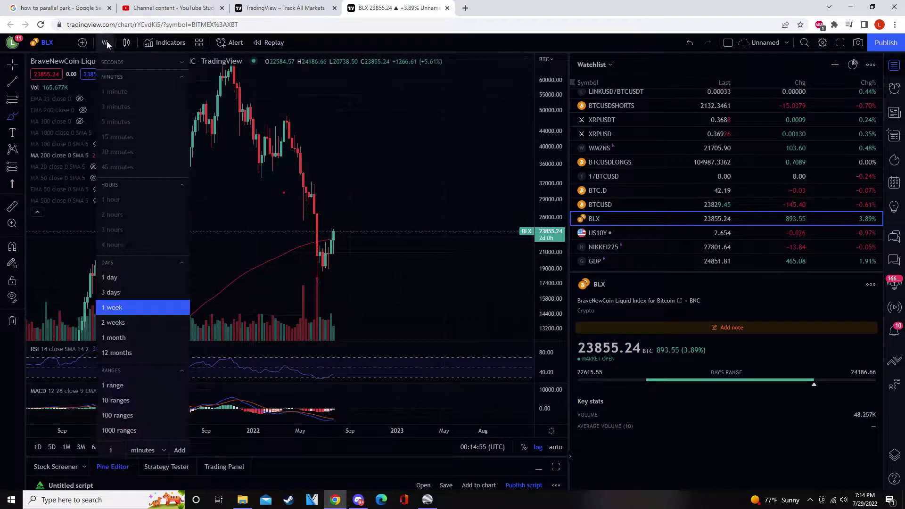
{"action": "left_click", "coordinate": [114, 336]}
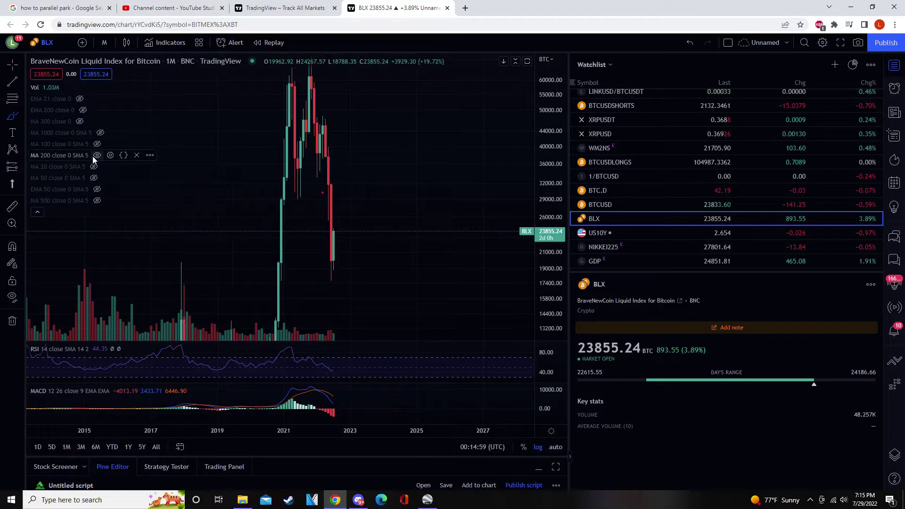
{"action": "left_click", "coordinate": [93, 156]}
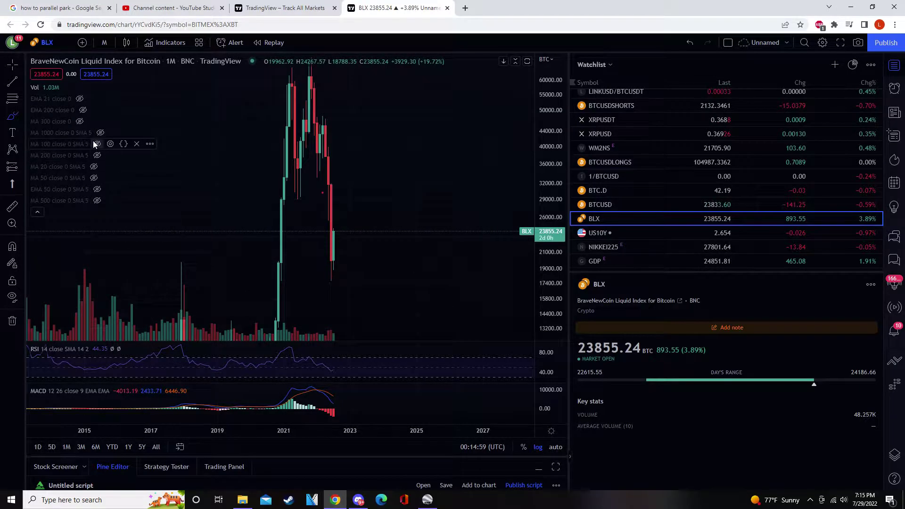
{"action": "left_click", "coordinate": [96, 178]}
Sketch and delete a trial brush stroke, then pan through the monthly price history.
{"action": "scroll", "coordinate": [322, 270], "scroll_direction": "up", "scroll_amount": 2}
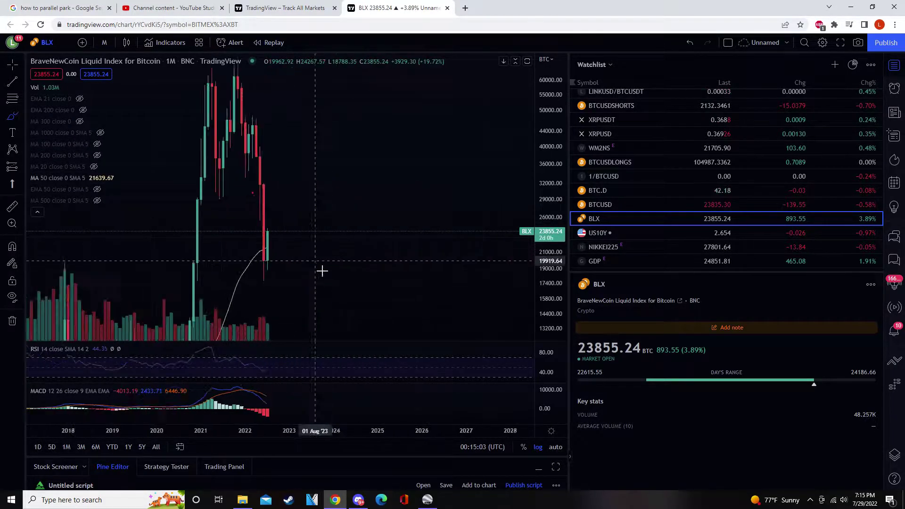
{"action": "scroll", "coordinate": [322, 271], "scroll_direction": "up", "scroll_amount": 3}
{"action": "left_click_drag", "start_coordinate": [183, 257], "coordinate": [326, 247]}
{"action": "key", "text": "Delete"}
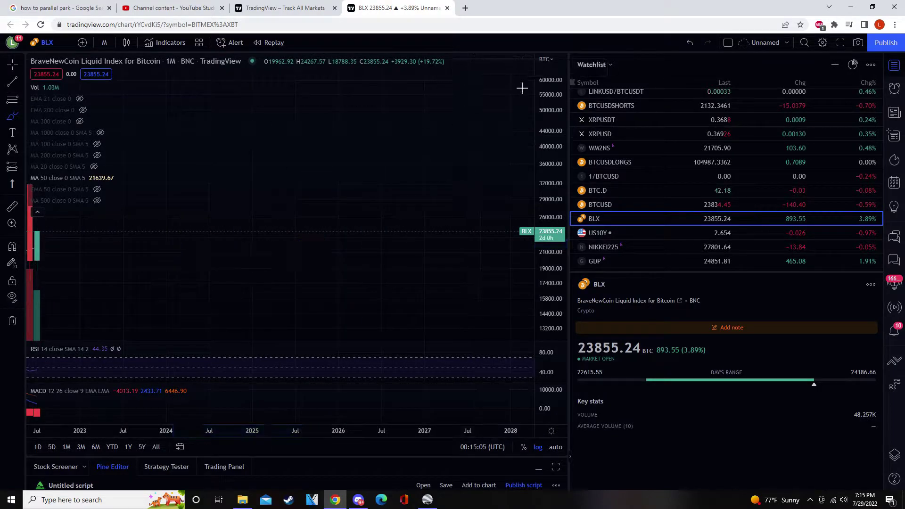
{"action": "scroll", "coordinate": [321, 218], "scroll_direction": "left", "scroll_amount": 5}
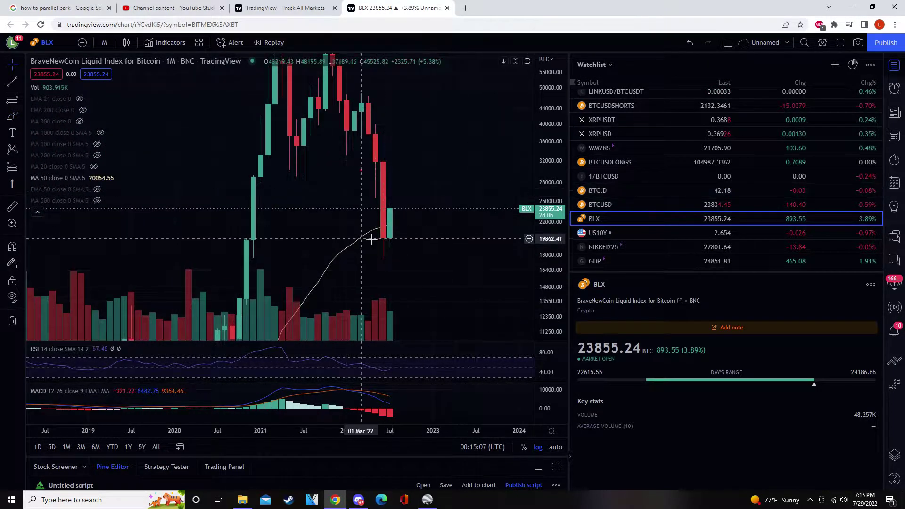
{"action": "scroll", "coordinate": [299, 251], "scroll_direction": "left", "scroll_amount": 2}
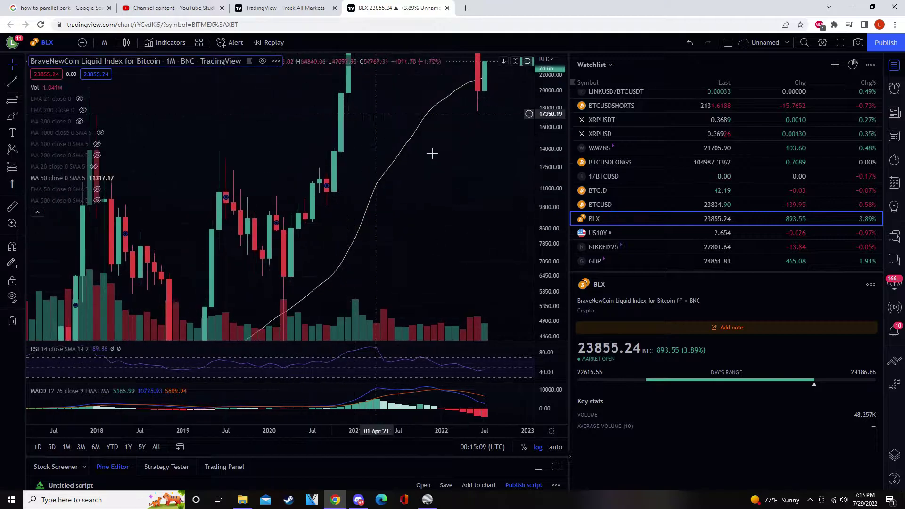
{"action": "scroll", "coordinate": [330, 222], "scroll_direction": "left", "scroll_amount": 5}
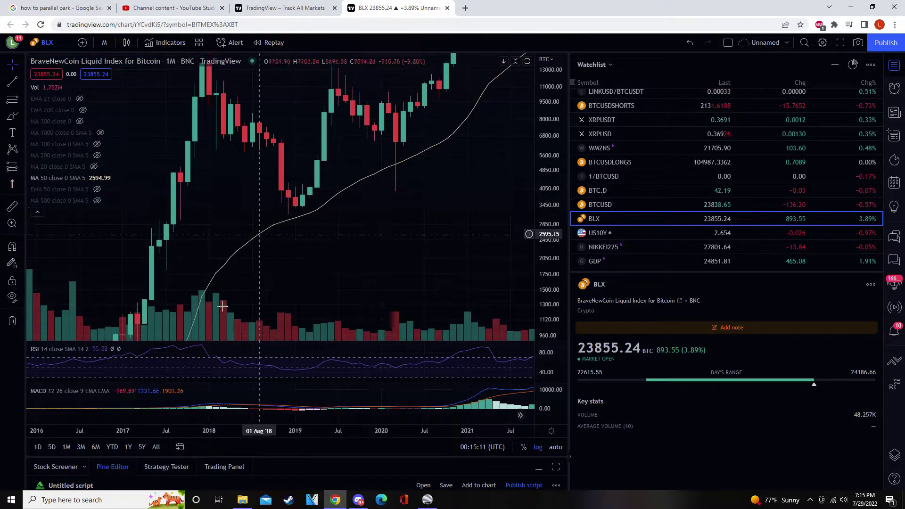
{"action": "scroll", "coordinate": [430, 171], "scroll_direction": "left", "scroll_amount": 6}
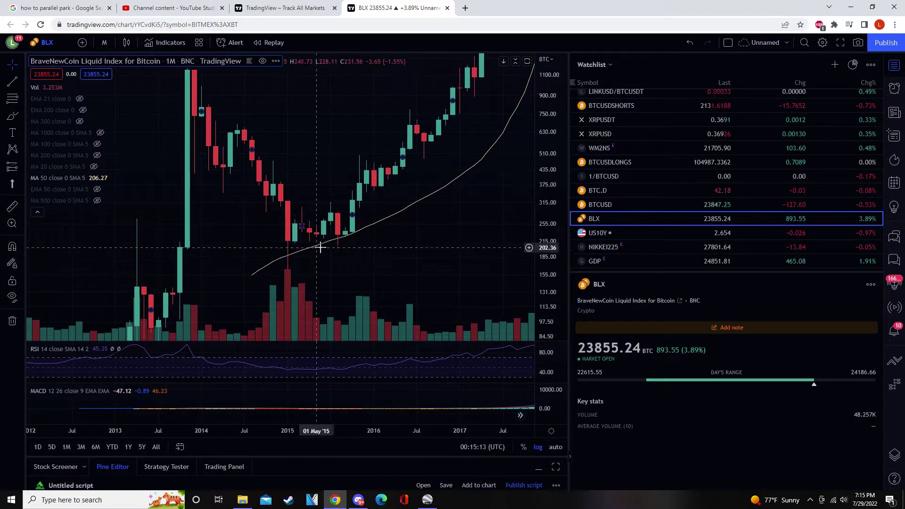
{"action": "scroll", "coordinate": [438, 162], "scroll_direction": "right", "scroll_amount": 10}
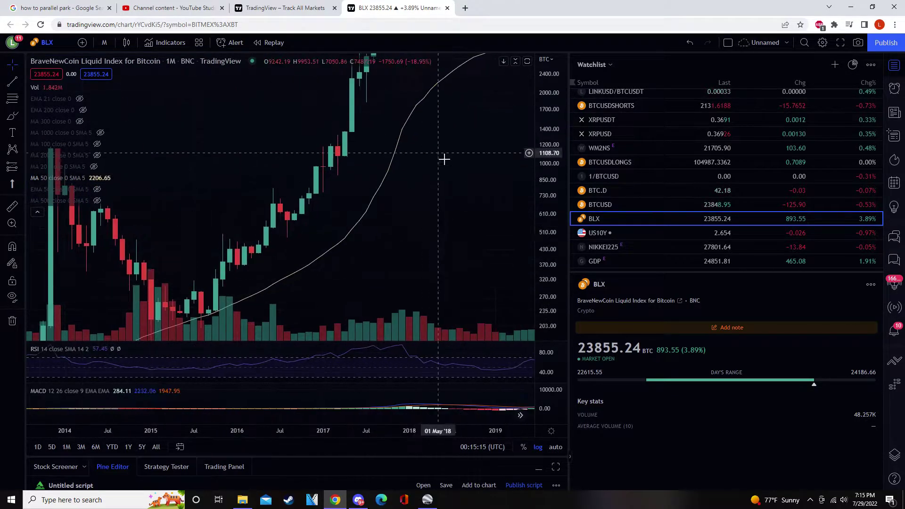
{"action": "scroll", "coordinate": [372, 222], "scroll_direction": "right", "scroll_amount": 4}
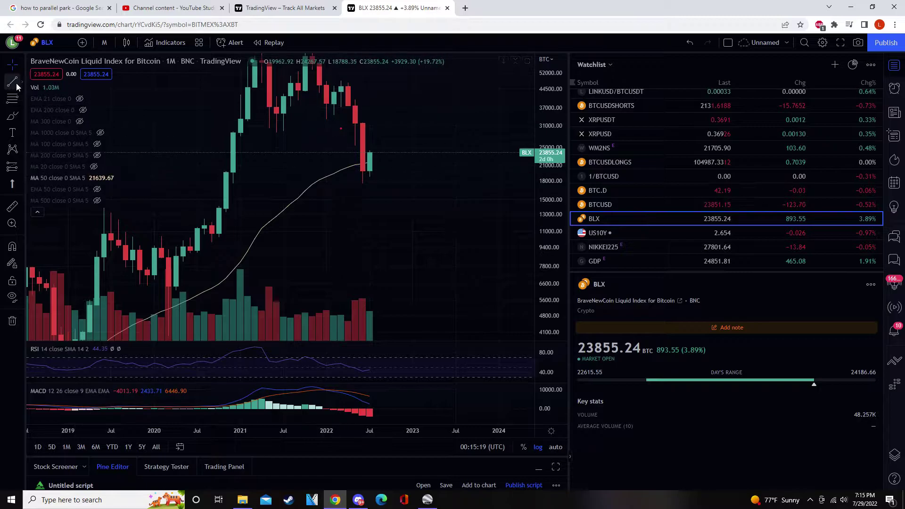
Circle the latest candles with a brush ellipse, then delete it.
{"action": "left_click", "coordinate": [13, 116]}
{"action": "left_click_drag", "start_coordinate": [372, 168], "coordinate": [315, 178]}
{"action": "left_click", "coordinate": [580, 68]}
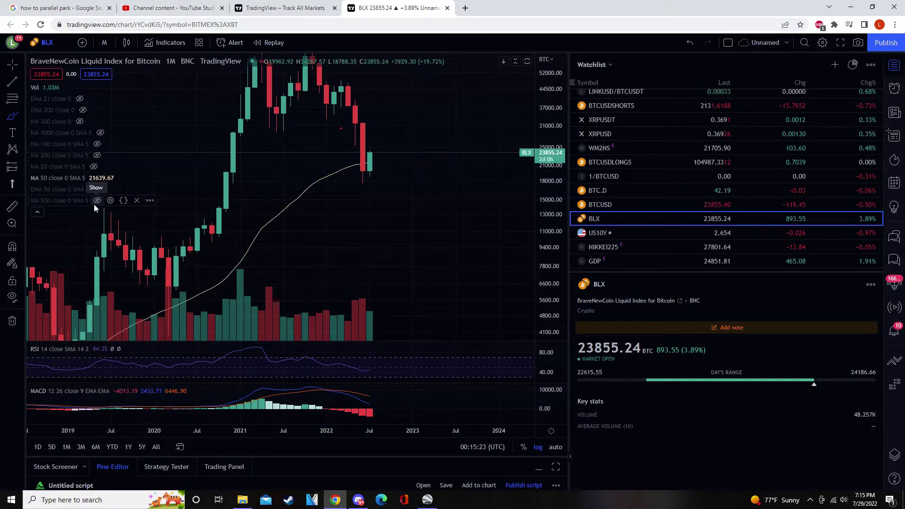
Show EMA 50, MA 20, MA 200, MA 100, MA 1000, MA 300, EMA 200 and EMA 21 again.
{"action": "left_click", "coordinate": [96, 189]}
{"action": "left_click", "coordinate": [94, 166]}
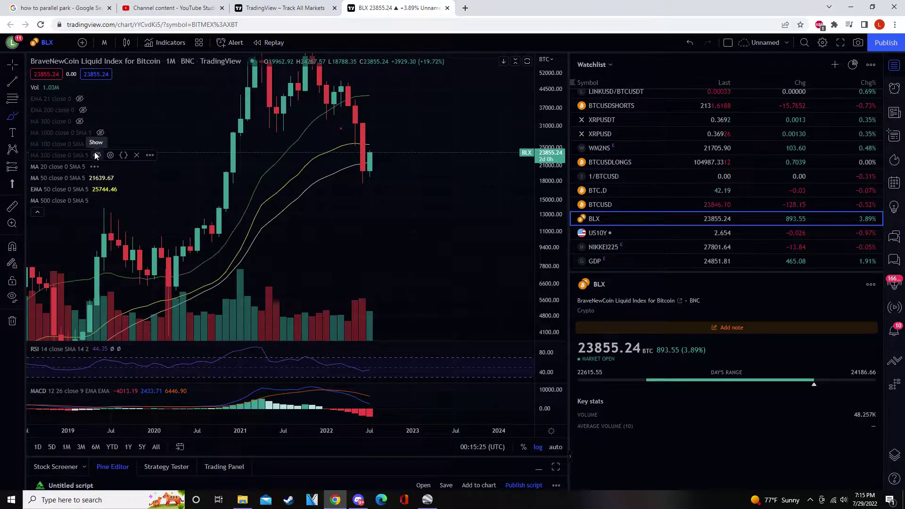
{"action": "left_click", "coordinate": [96, 155]}
{"action": "left_click", "coordinate": [97, 144]}
{"action": "left_click", "coordinate": [101, 132]}
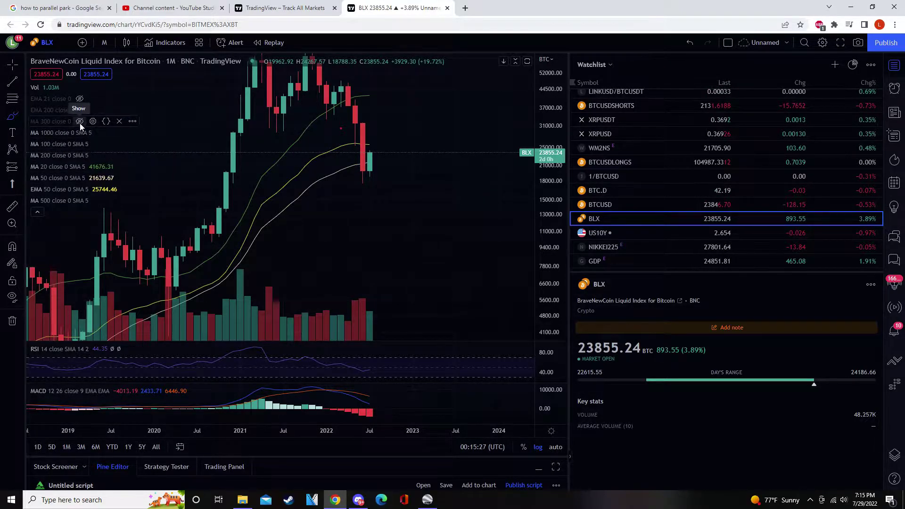
{"action": "left_click", "coordinate": [80, 122]}
{"action": "left_click", "coordinate": [81, 111]}
{"action": "left_click", "coordinate": [80, 98]}
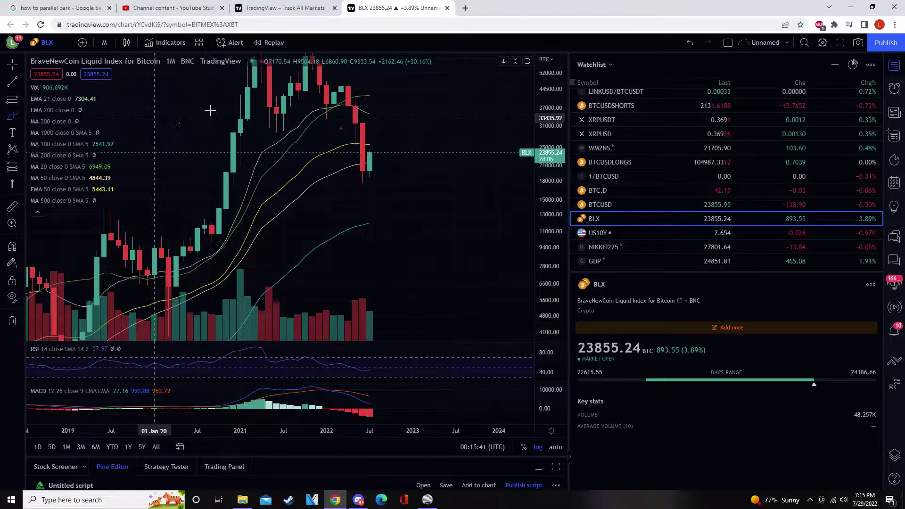
{"action": "scroll", "coordinate": [671, 249], "scroll_direction": "up", "scroll_amount": 5}
{"action": "scroll", "coordinate": [672, 247], "scroll_direction": "up", "scroll_amount": 10}
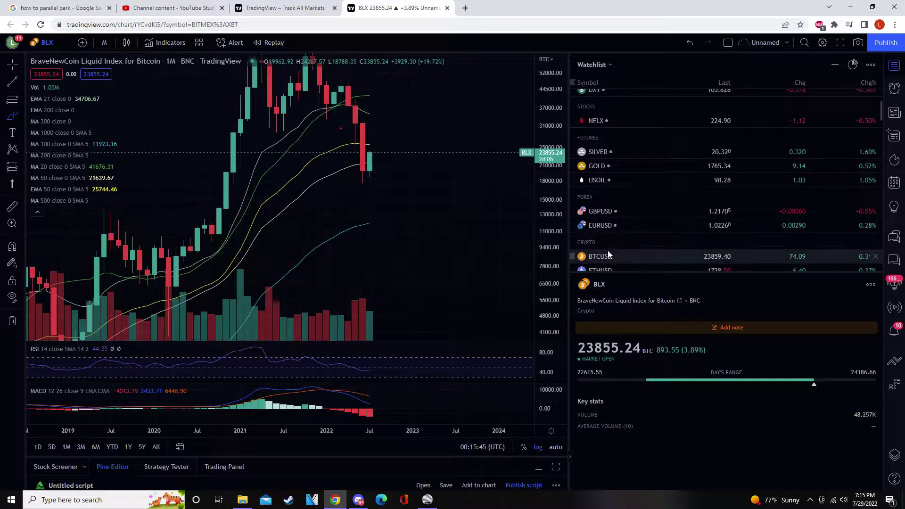
Select BTCUSD in the Watchlist's CRYPTO section and zoom into the recent monthly candles.
{"action": "left_click", "coordinate": [607, 255]}
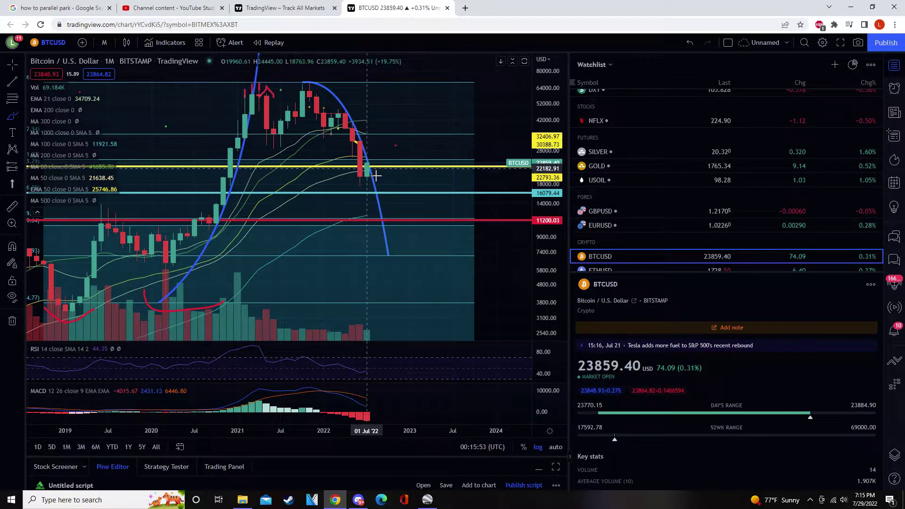
{"action": "scroll", "coordinate": [377, 177], "scroll_direction": "up", "scroll_amount": 5}
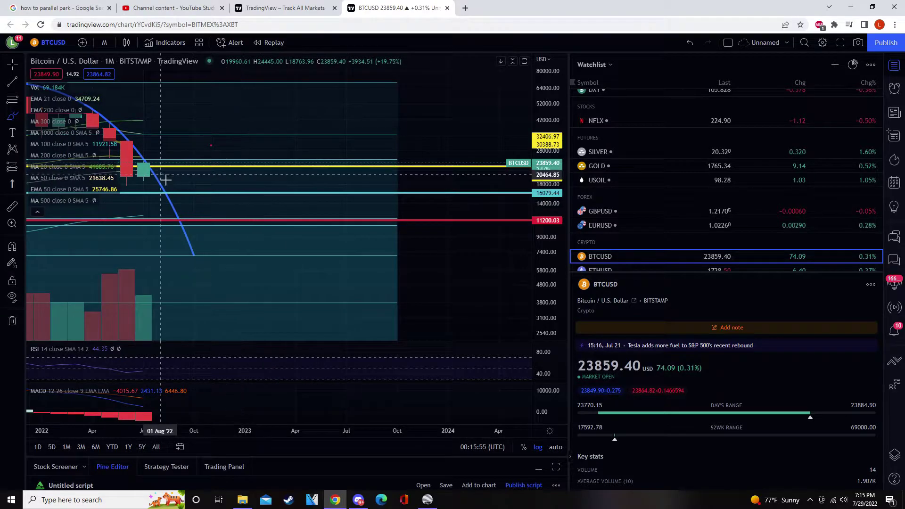
Change the BTCUSD interval to 1 week and zoom out.
{"action": "left_click", "coordinate": [104, 43]}
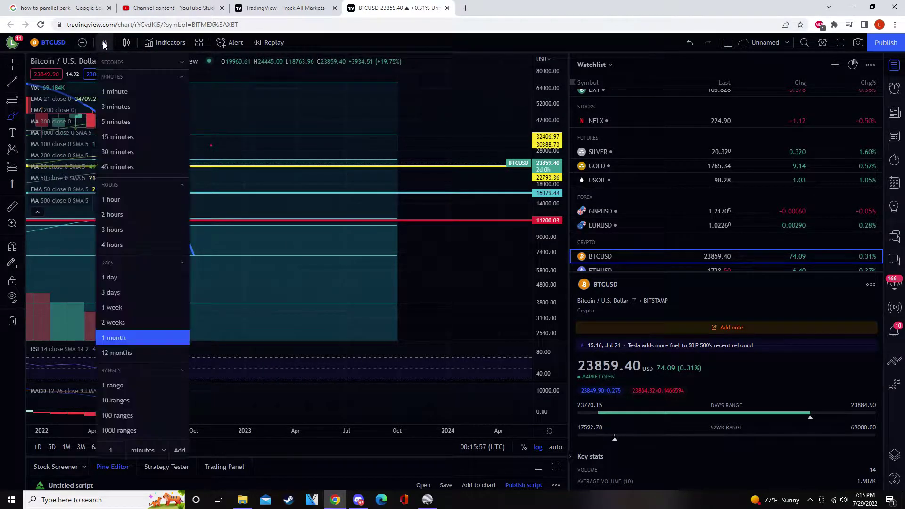
{"action": "left_click", "coordinate": [111, 312]}
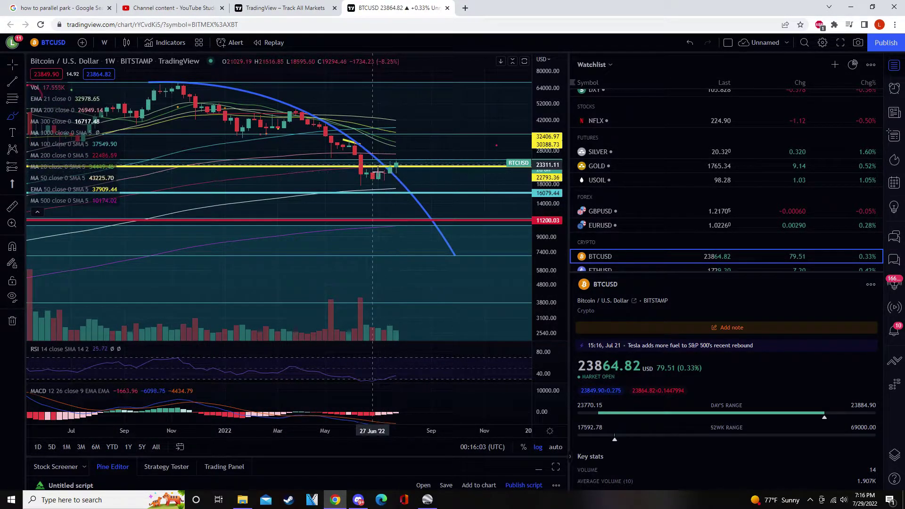
{"action": "scroll", "coordinate": [384, 168], "scroll_direction": "down", "scroll_amount": 4}
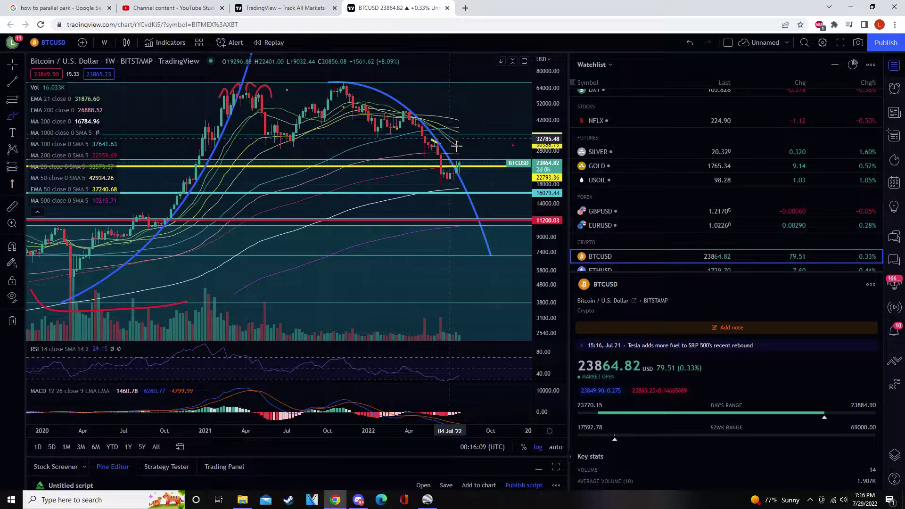
Draw a yellow trend line below the price, then delete it.
{"action": "left_click", "coordinate": [258, 246]}
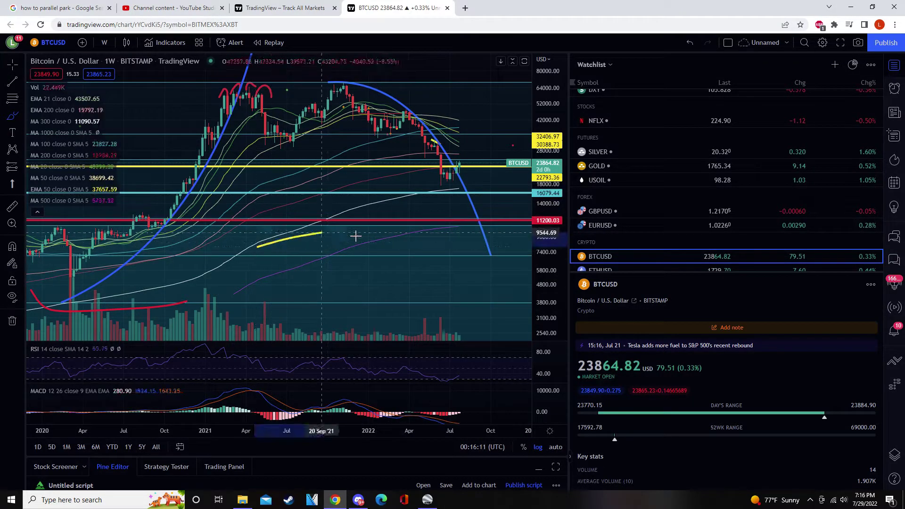
{"action": "left_click", "coordinate": [452, 207]}
{"action": "left_click", "coordinate": [579, 68]}
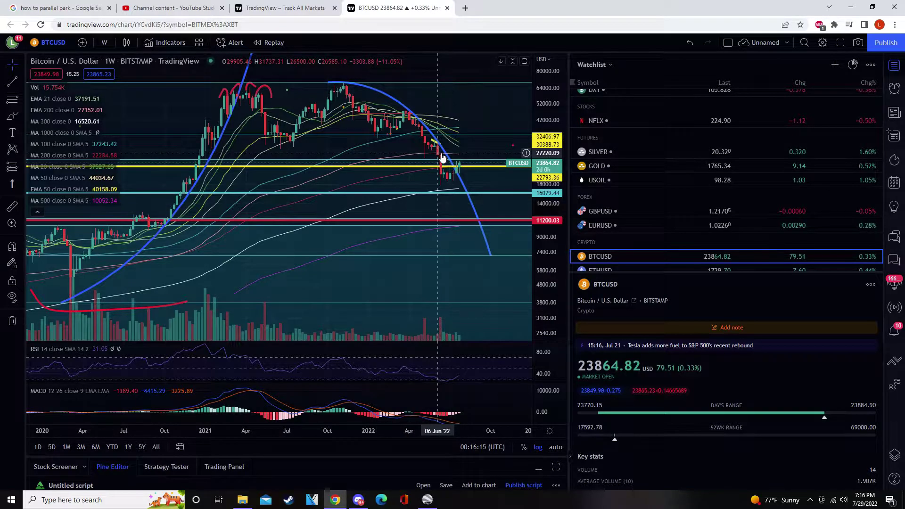
{"action": "left_click_drag", "start_coordinate": [287, 251], "coordinate": [333, 242]}
{"action": "left_click_drag", "start_coordinate": [264, 238], "coordinate": [350, 236]}
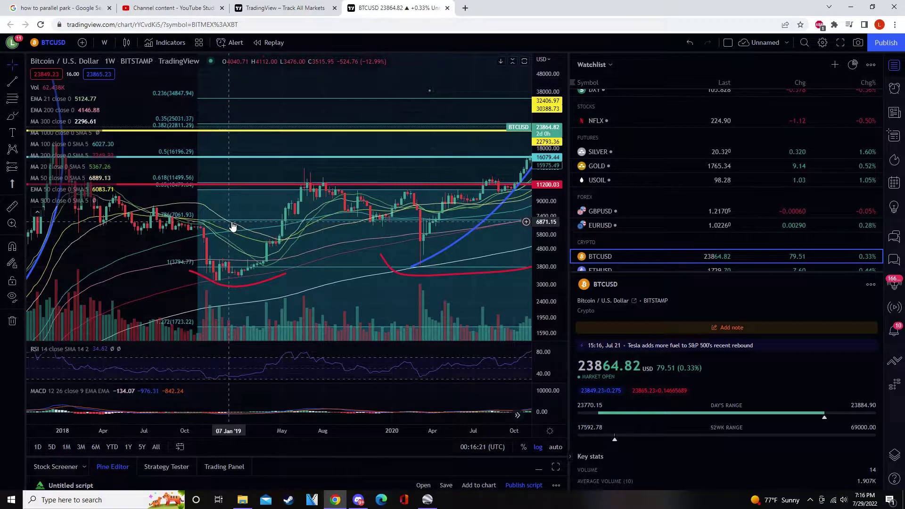
{"action": "left_click_drag", "start_coordinate": [238, 233], "coordinate": [465, 222]}
{"action": "left_click_drag", "start_coordinate": [306, 235], "coordinate": [412, 243]}
{"action": "left_click_drag", "start_coordinate": [292, 254], "coordinate": [404, 263]}
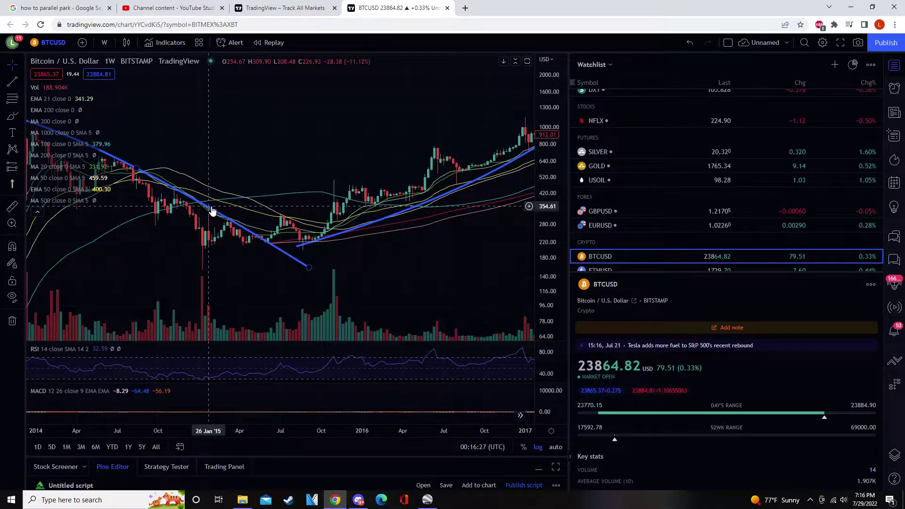
{"action": "left_click_drag", "start_coordinate": [243, 203], "coordinate": [123, 221]}
{"action": "left_click_drag", "start_coordinate": [424, 198], "coordinate": [283, 203]}
{"action": "left_click_drag", "start_coordinate": [472, 236], "coordinate": [348, 262]}
{"action": "left_click_drag", "start_coordinate": [469, 82], "coordinate": [330, 220]}
{"action": "mouse_move", "coordinate": [528, 199]}
{"action": "left_mouse_down"}
{"action": "mouse_move", "coordinate": [420, 189]}
{"action": "mouse_move", "coordinate": [252, 263]}
{"action": "left_mouse_up"}
{"action": "left_click_drag", "start_coordinate": [463, 193], "coordinate": [349, 188]}
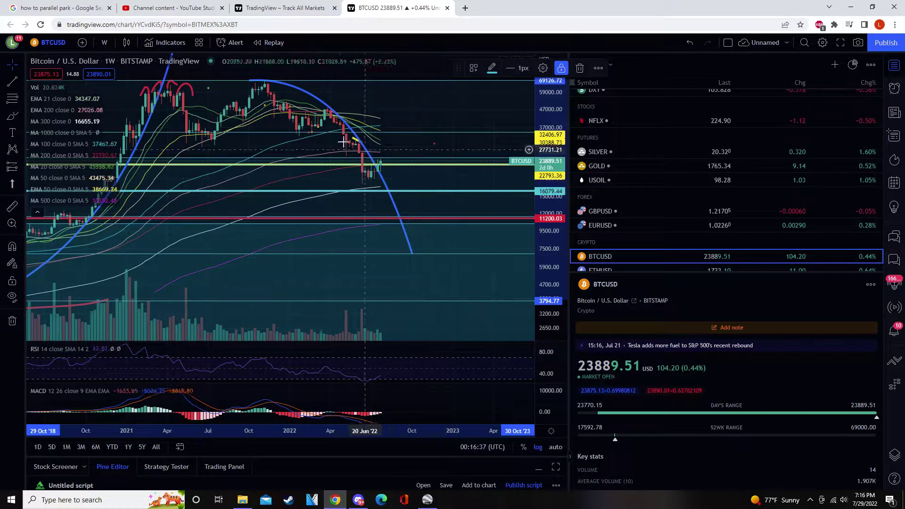
{"action": "left_click_drag", "start_coordinate": [304, 202], "coordinate": [343, 254]}
{"action": "left_click_drag", "start_coordinate": [198, 260], "coordinate": [330, 245]}
{"action": "left_click_drag", "start_coordinate": [165, 264], "coordinate": [274, 269]}
{"action": "left_click_drag", "start_coordinate": [177, 169], "coordinate": [253, 167]}
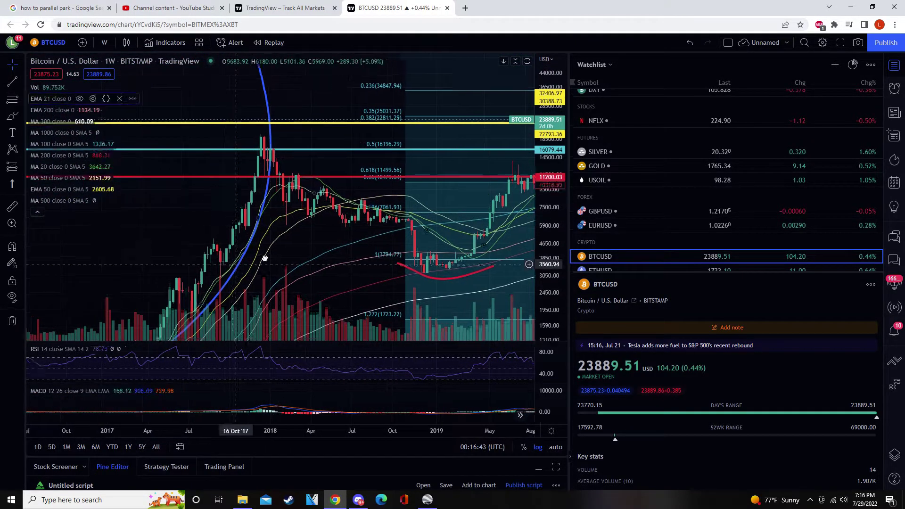
{"action": "left_click_drag", "start_coordinate": [278, 247], "coordinate": [437, 158]}
{"action": "left_click_drag", "start_coordinate": [307, 169], "coordinate": [429, 165]}
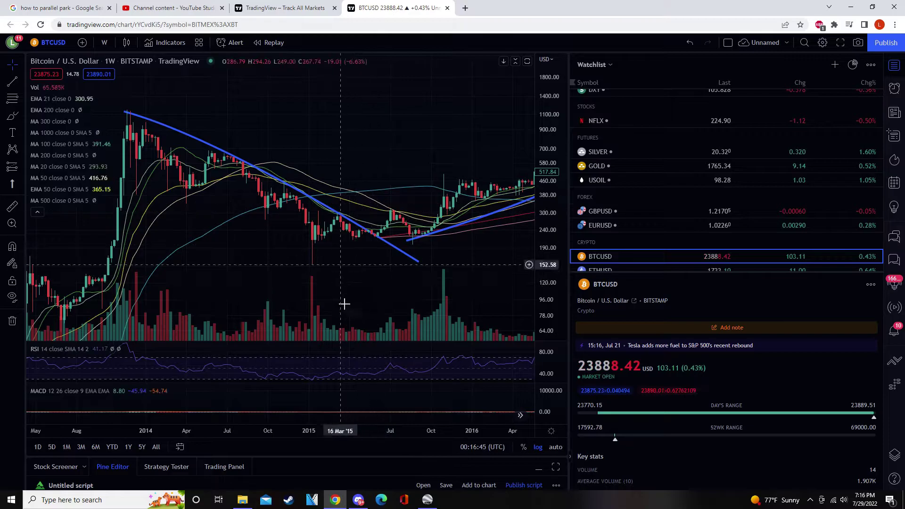
{"action": "left_click_drag", "start_coordinate": [295, 180], "coordinate": [172, 265]}
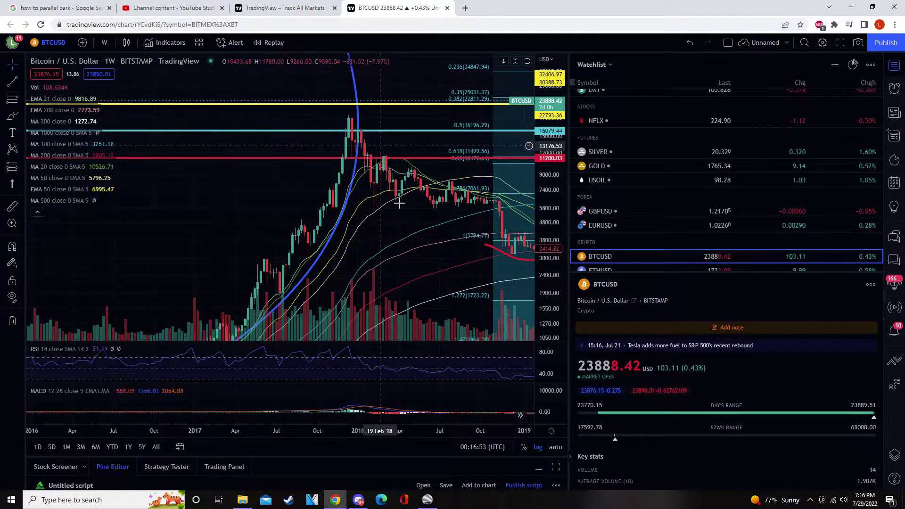
{"action": "left_click_drag", "start_coordinate": [410, 255], "coordinate": [161, 254]}
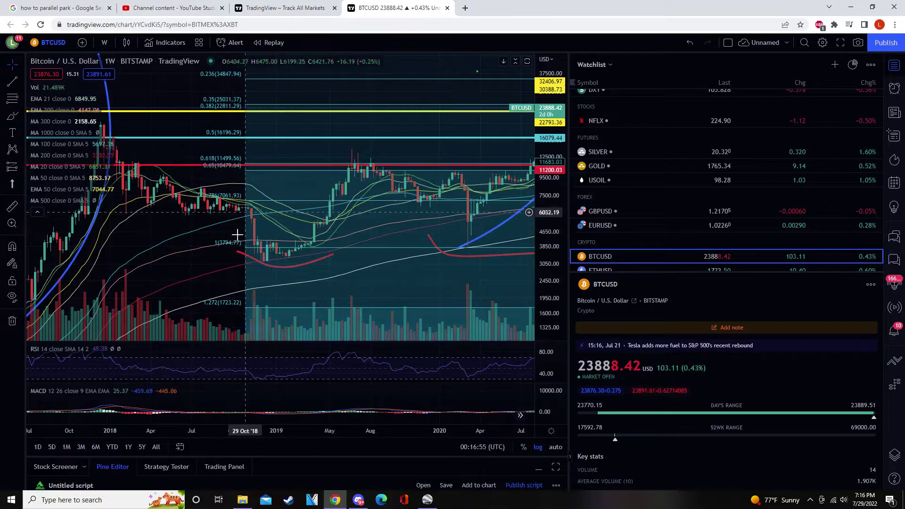
{"action": "mouse_move", "coordinate": [364, 204]}
{"action": "left_mouse_down"}
{"action": "mouse_move", "coordinate": [228, 251]}
{"action": "mouse_move", "coordinate": [318, 238]}
{"action": "mouse_move", "coordinate": [263, 253]}
{"action": "mouse_move", "coordinate": [218, 243]}
{"action": "mouse_move", "coordinate": [47, 250]}
{"action": "left_mouse_up"}
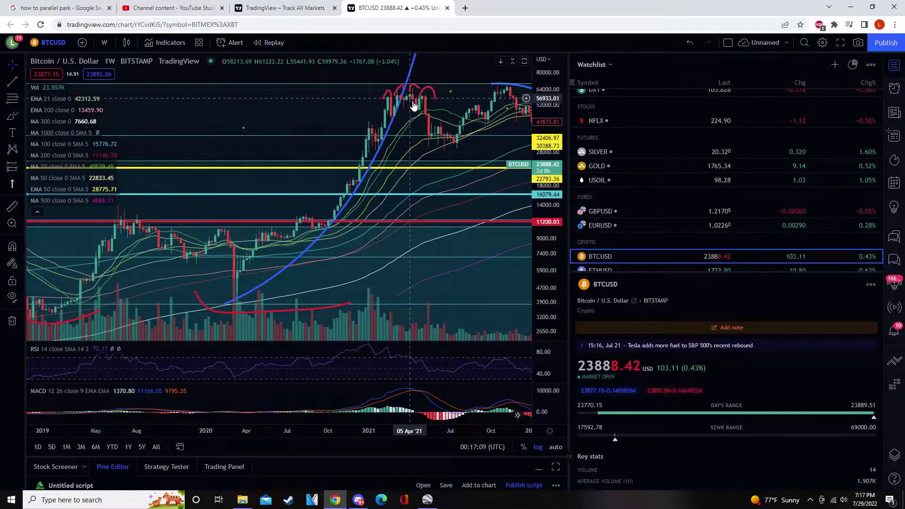
{"action": "left_click_drag", "start_coordinate": [465, 82], "coordinate": [217, 125]}
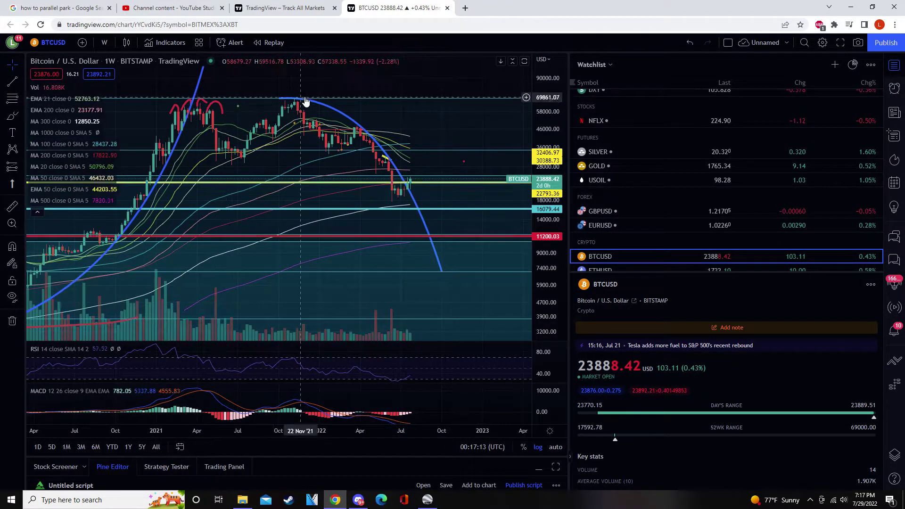
Sketch a Bitcoin projection dropping then rising toward 26100 into 2023, delete it, and shift the chart.
{"action": "scroll", "coordinate": [527, 172], "scroll_direction": "right", "scroll_amount": 3}
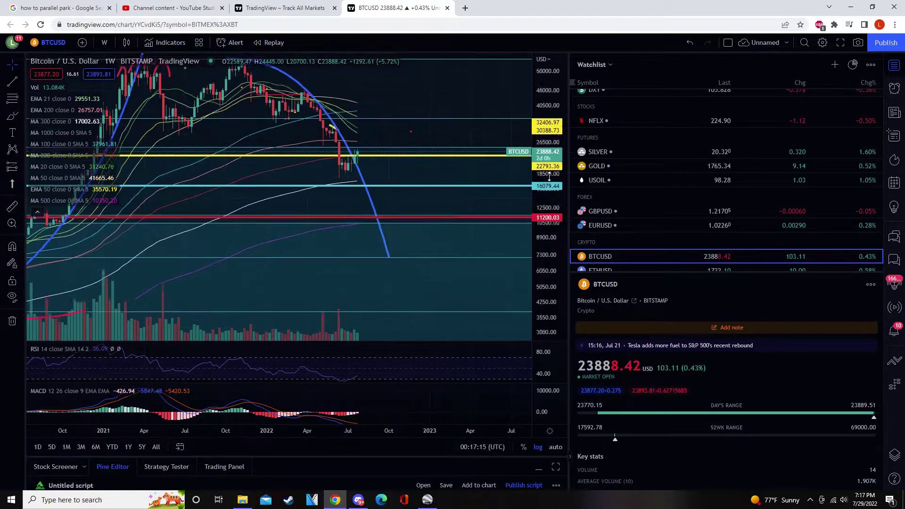
{"action": "left_click_drag", "start_coordinate": [437, 161], "coordinate": [395, 192]}
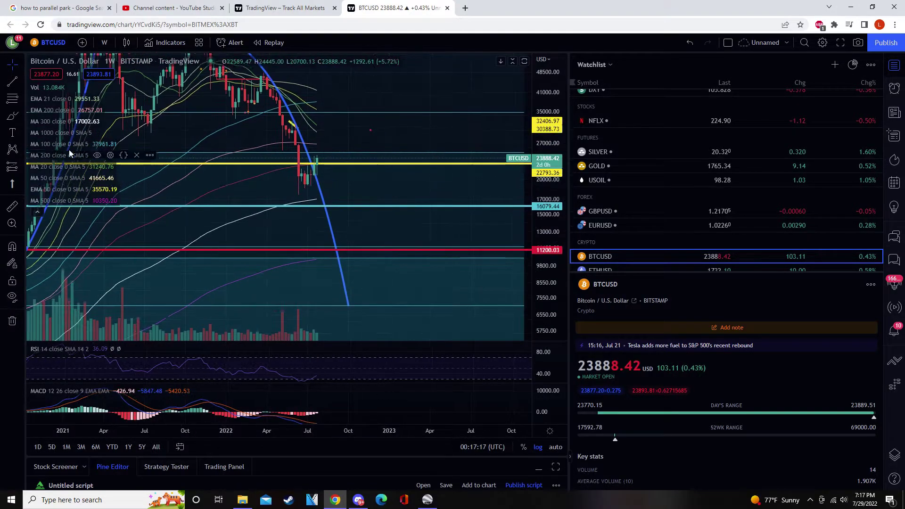
{"action": "left_click", "coordinate": [13, 117]}
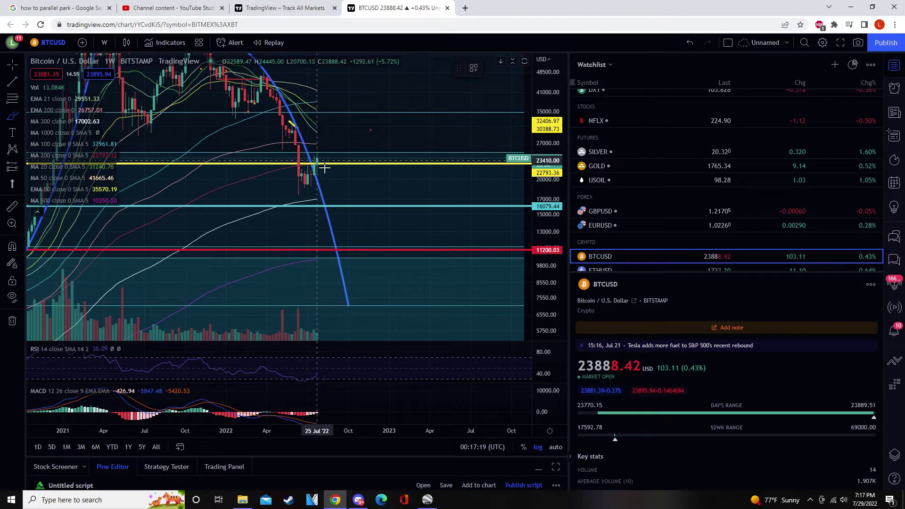
{"action": "mouse_move", "coordinate": [320, 162]}
{"action": "left_mouse_down"}
{"action": "mouse_move", "coordinate": [324, 152]}
{"action": "mouse_move", "coordinate": [358, 176]}
{"action": "mouse_move", "coordinate": [361, 192]}
{"action": "left_mouse_up"}
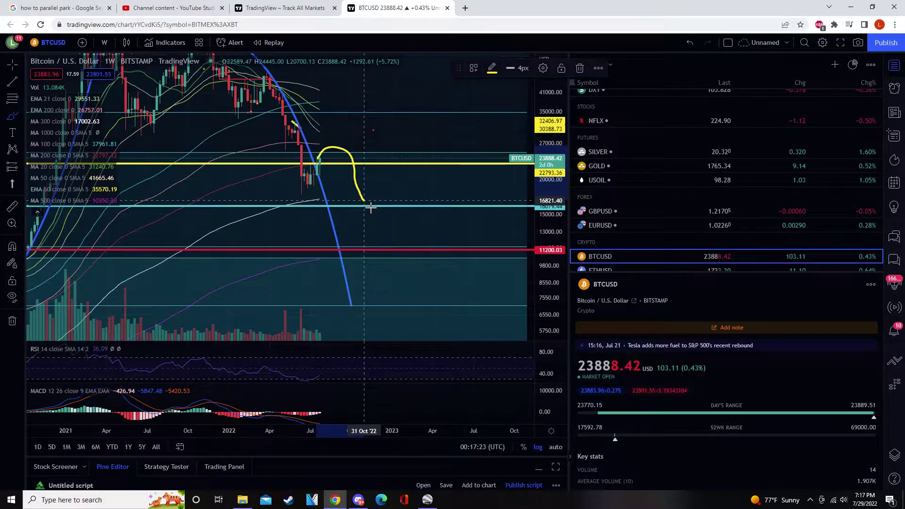
{"action": "left_click_drag", "start_coordinate": [378, 208], "coordinate": [401, 160]}
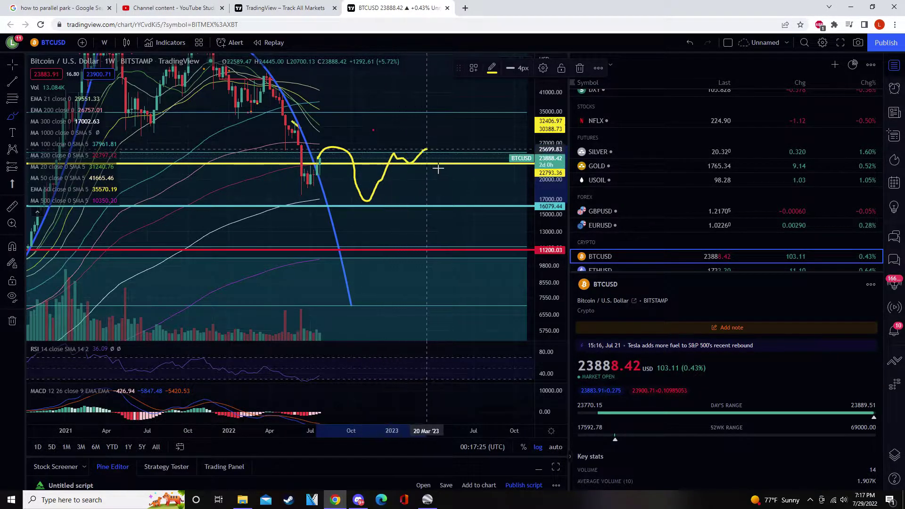
{"action": "left_click_drag", "start_coordinate": [441, 172], "coordinate": [502, 127]}
{"action": "left_click", "coordinate": [582, 70]}
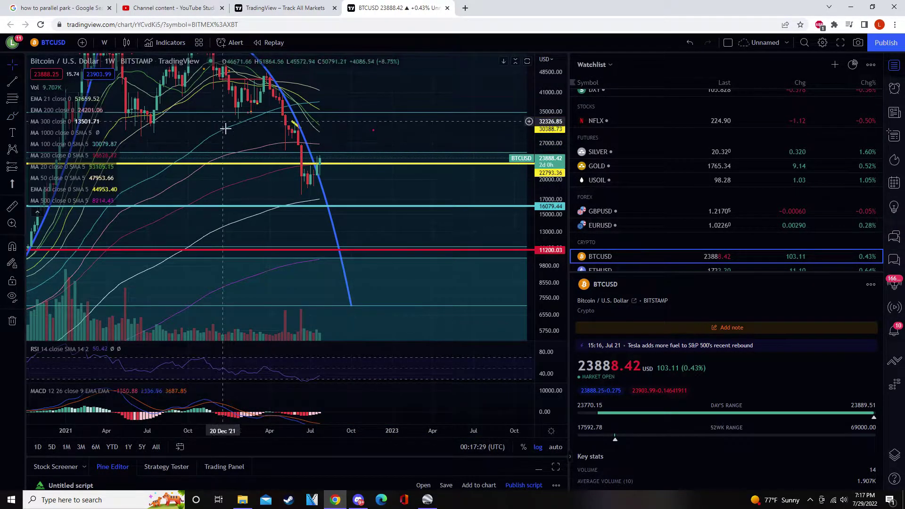
{"action": "left_click_drag", "start_coordinate": [360, 113], "coordinate": [384, 168]}
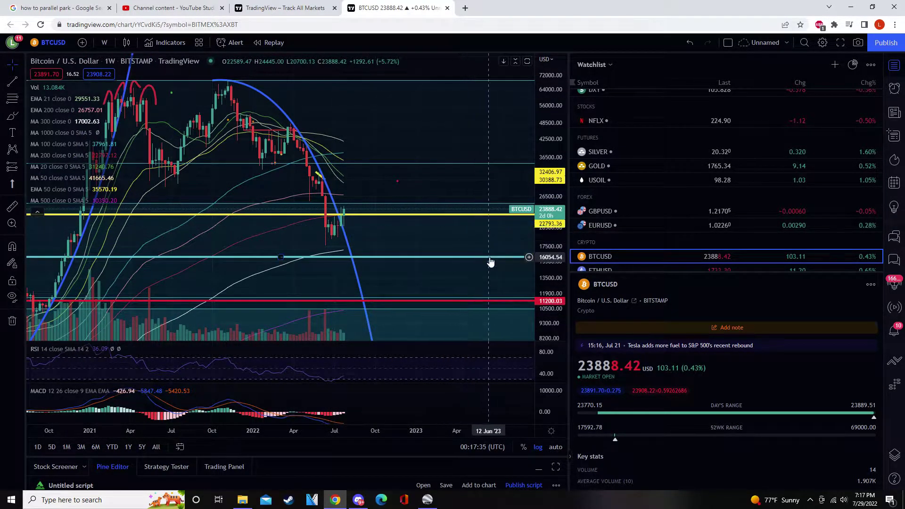
{"action": "scroll", "coordinate": [655, 203], "scroll_direction": "down", "scroll_amount": 2}
Switch to ETHUSD, pick a pitchfork tool, zoom out and stretch the price scale vertically.
{"action": "left_click", "coordinate": [648, 176]}
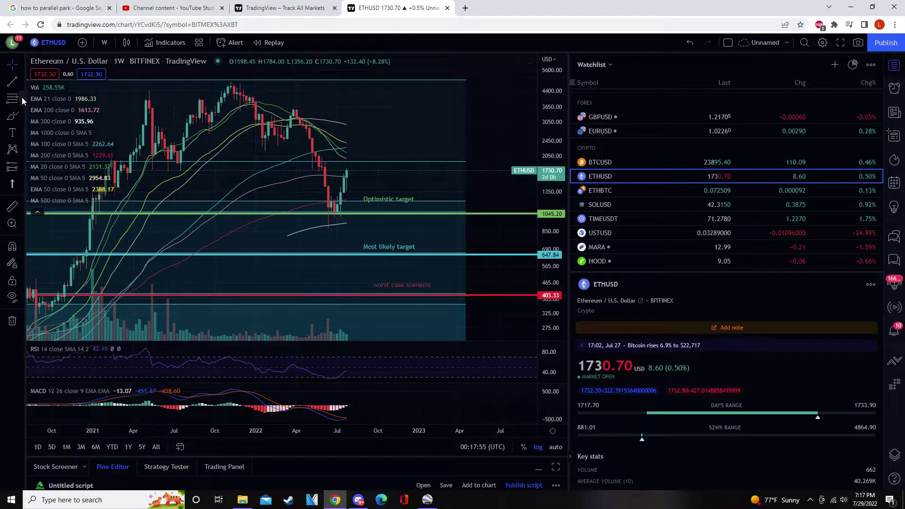
{"action": "left_click", "coordinate": [21, 116]}
{"action": "left_click", "coordinate": [40, 140]}
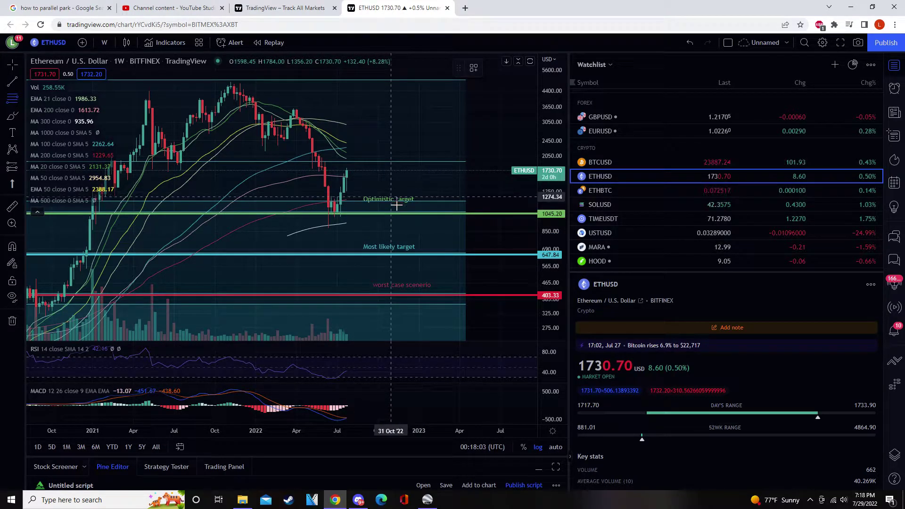
{"action": "scroll", "coordinate": [396, 205], "scroll_direction": "down", "scroll_amount": 5}
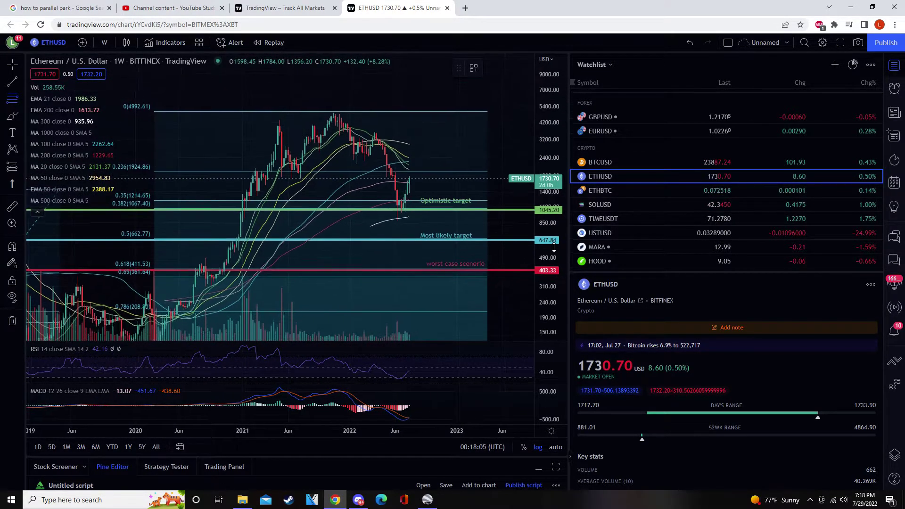
{"action": "left_click_drag", "start_coordinate": [554, 248], "coordinate": [545, 204]}
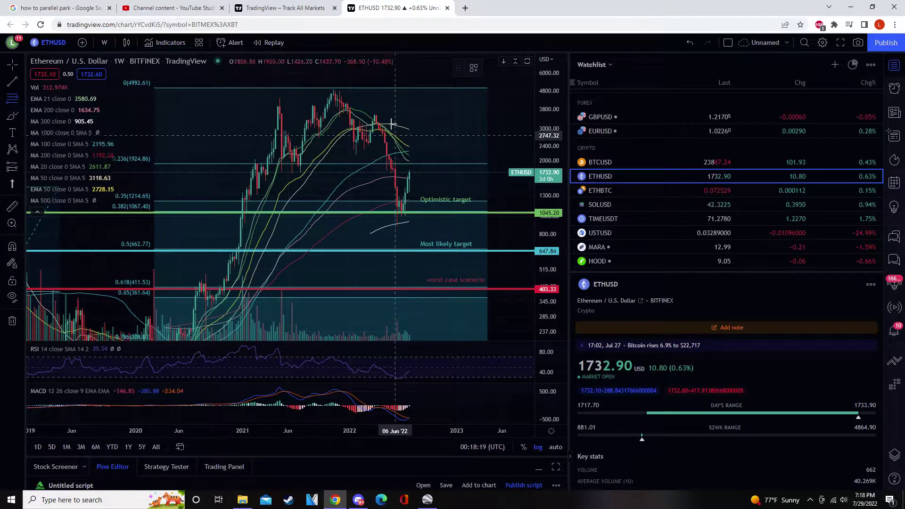
{"action": "left_click", "coordinate": [585, 197]}
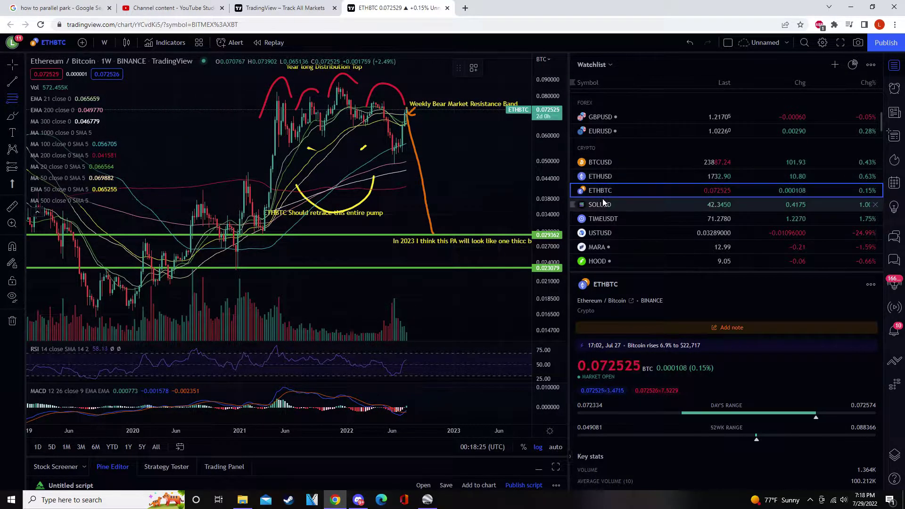
{"action": "left_click", "coordinate": [602, 178]}
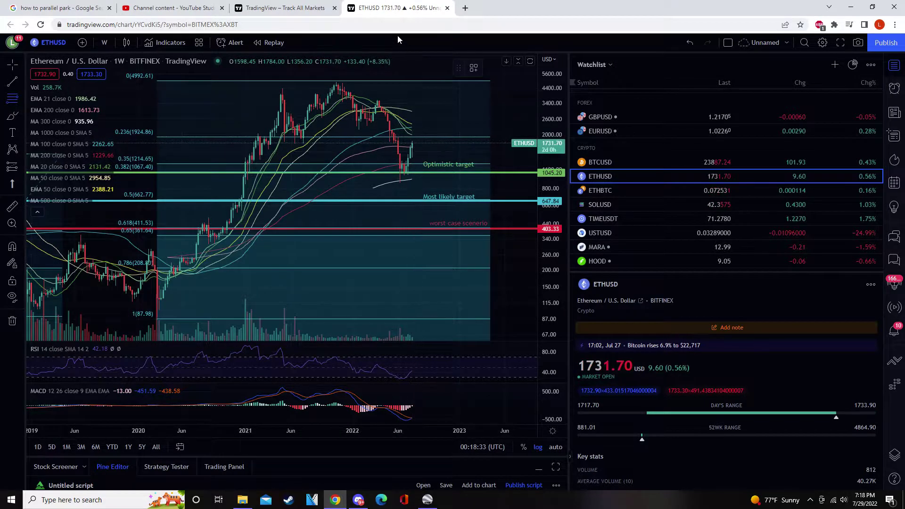
Sketch and delete four ETHUSD projected paths toward the Most likely and Optimistic targets.
{"action": "scroll", "coordinate": [417, 157], "scroll_direction": "up", "scroll_amount": 1}
{"action": "scroll", "coordinate": [417, 157], "scroll_direction": "up", "scroll_amount": 1}
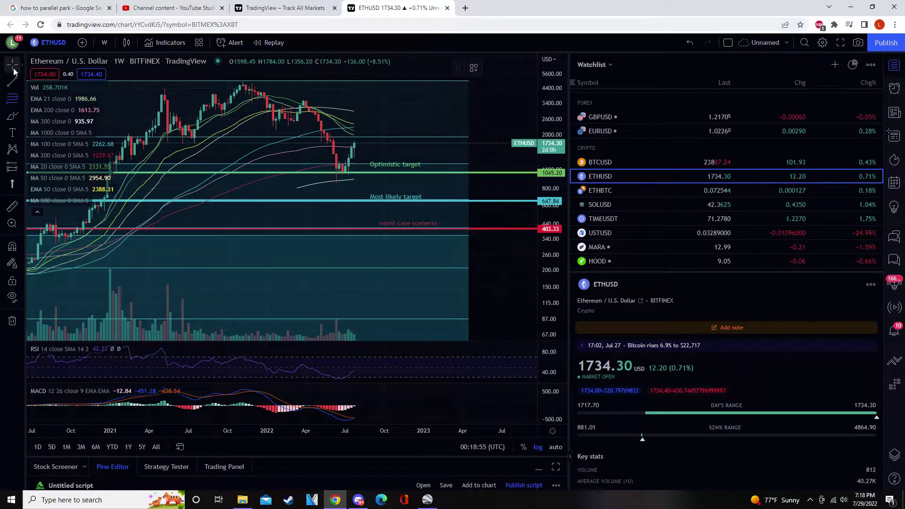
{"action": "left_click", "coordinate": [16, 113]}
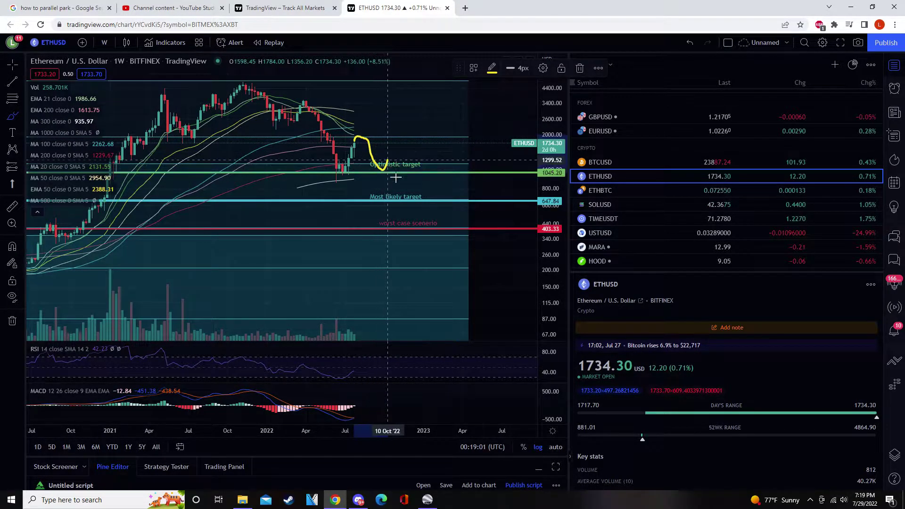
{"action": "mouse_move", "coordinate": [415, 156]}
{"action": "left_mouse_down"}
{"action": "mouse_move", "coordinate": [455, 170]}
{"action": "mouse_move", "coordinate": [502, 125]}
{"action": "left_mouse_up"}
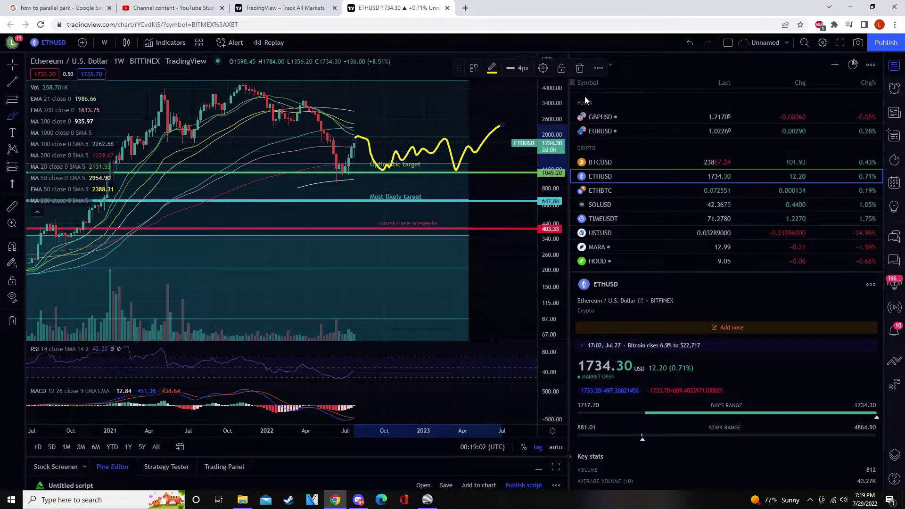
{"action": "left_click", "coordinate": [580, 68]}
{"action": "mouse_move", "coordinate": [354, 144]}
{"action": "left_mouse_down"}
{"action": "mouse_move", "coordinate": [372, 150]}
{"action": "mouse_move", "coordinate": [388, 187]}
{"action": "mouse_move", "coordinate": [439, 187]}
{"action": "mouse_move", "coordinate": [475, 202]}
{"action": "mouse_move", "coordinate": [508, 160]}
{"action": "left_mouse_up"}
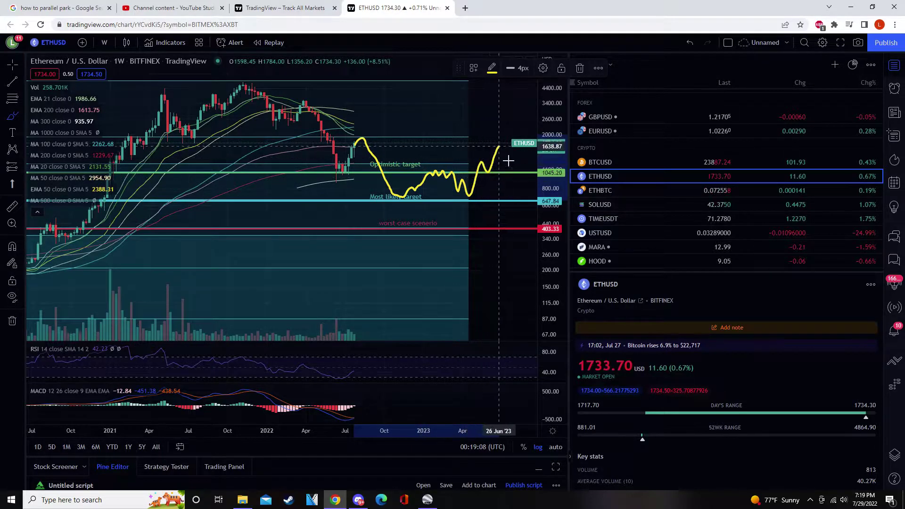
{"action": "left_click", "coordinate": [578, 70]}
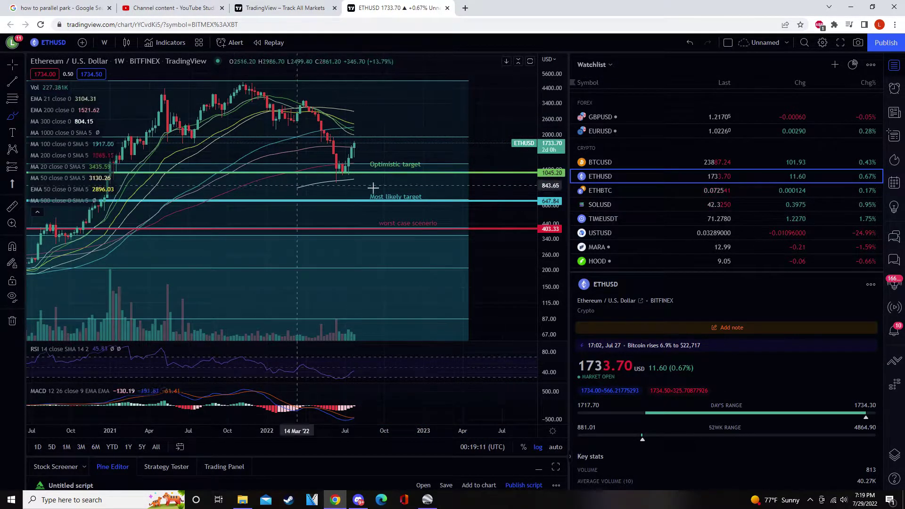
{"action": "mouse_move", "coordinate": [370, 150]}
{"action": "left_mouse_down"}
{"action": "mouse_move", "coordinate": [385, 202]}
{"action": "mouse_move", "coordinate": [424, 167]}
{"action": "left_mouse_up"}
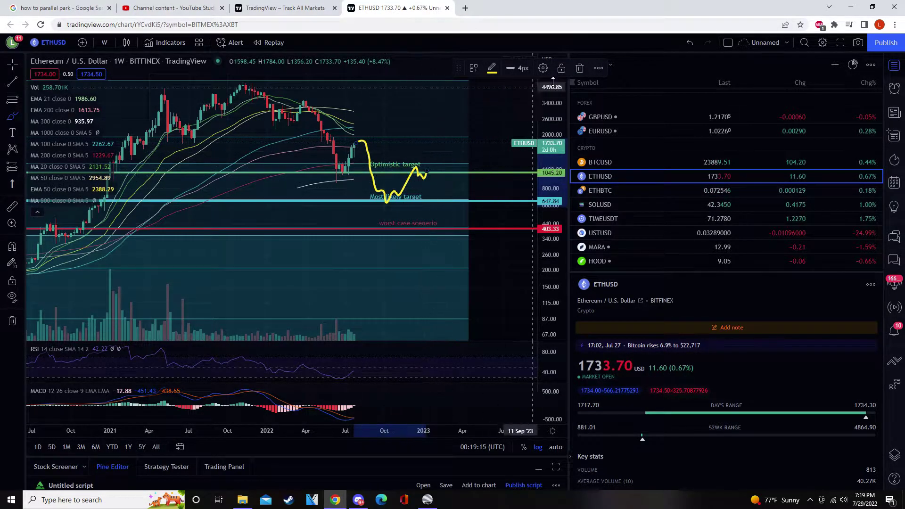
{"action": "left_click", "coordinate": [580, 69]}
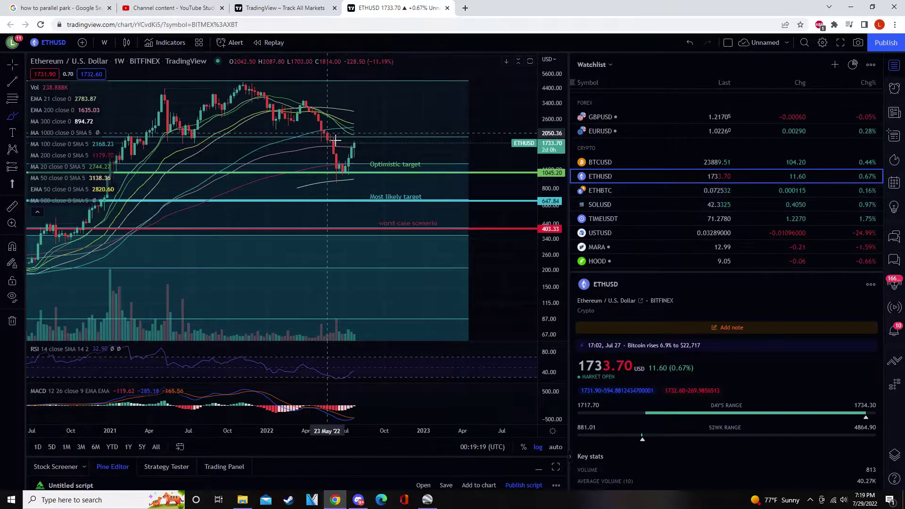
{"action": "mouse_move", "coordinate": [353, 144]}
{"action": "left_mouse_down"}
{"action": "mouse_move", "coordinate": [366, 141]}
{"action": "mouse_move", "coordinate": [380, 174]}
{"action": "mouse_move", "coordinate": [417, 156]}
{"action": "mouse_move", "coordinate": [460, 153]}
{"action": "mouse_move", "coordinate": [534, 101]}
{"action": "left_mouse_up"}
{"action": "left_click", "coordinate": [581, 68]}
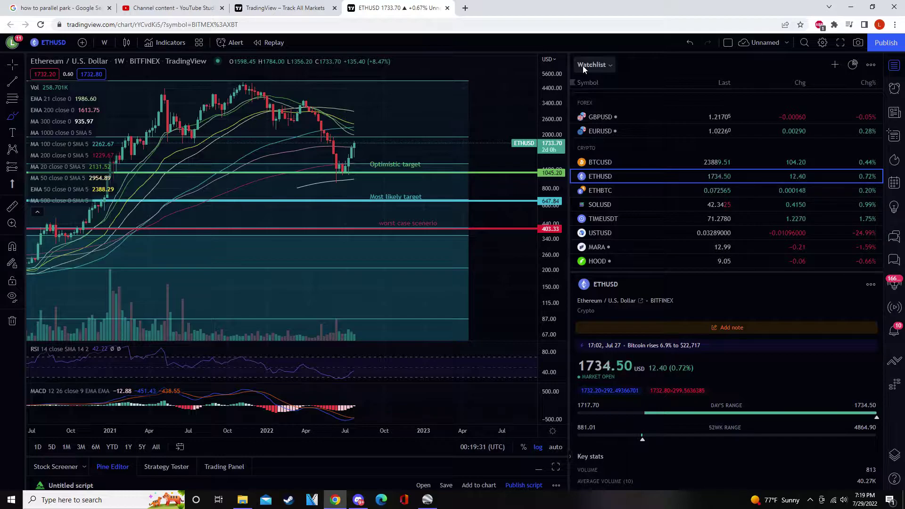
Compress the price scale, nudge the shaded rectangle right and down, and return to BTCUSD.
{"action": "left_click_drag", "start_coordinate": [561, 160], "coordinate": [537, 115]}
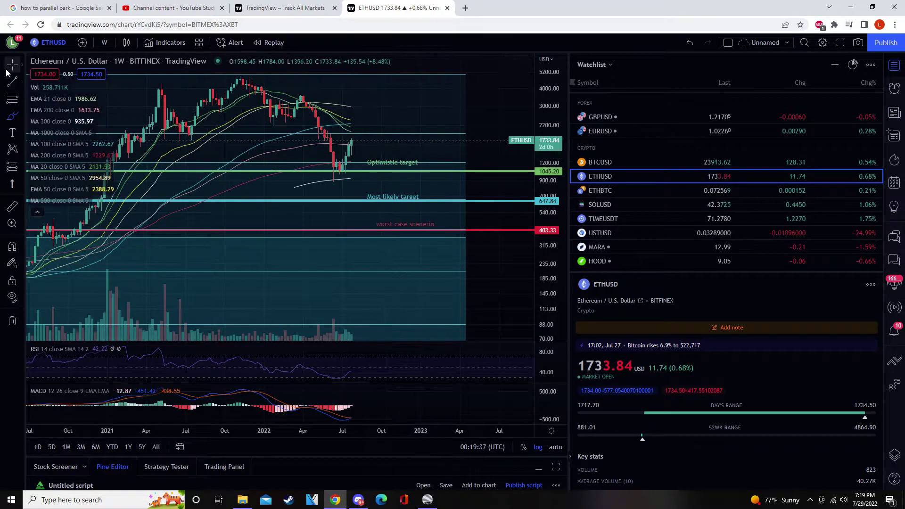
{"action": "left_click_drag", "start_coordinate": [399, 169], "coordinate": [402, 170]}
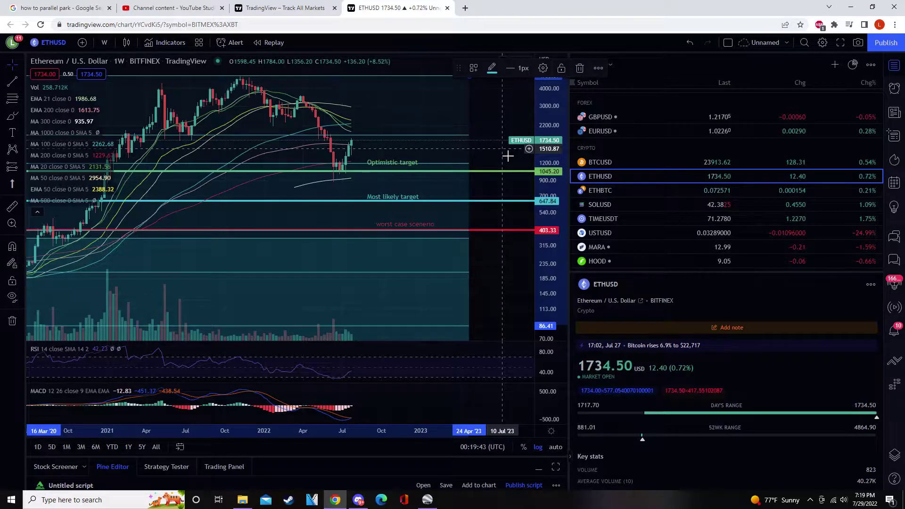
{"action": "left_click", "coordinate": [13, 118]}
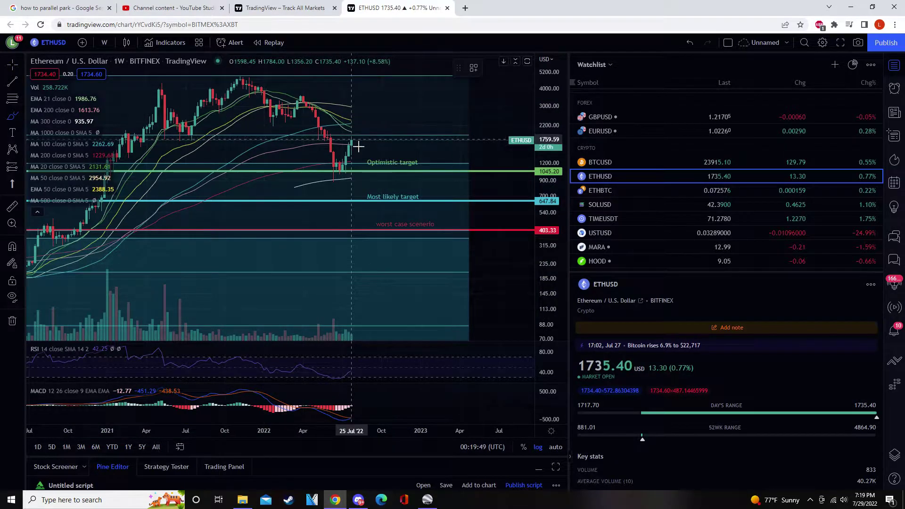
{"action": "key", "text": "Up"}
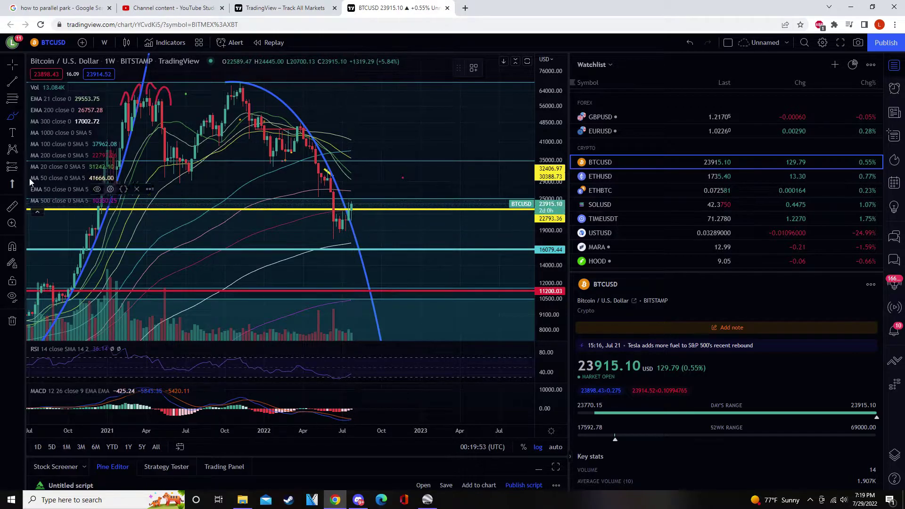
Sketch a rising zig-zag brush path after the latest candle, delete it, and switch to the eraser.
{"action": "left_click", "coordinate": [13, 119]}
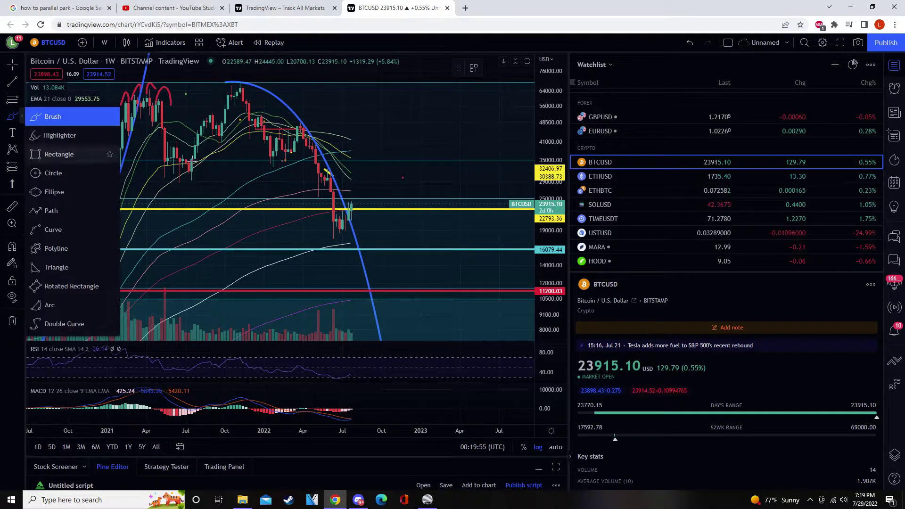
{"action": "mouse_move", "coordinate": [360, 213]}
{"action": "left_mouse_down"}
{"action": "mouse_move", "coordinate": [380, 236]}
{"action": "mouse_move", "coordinate": [469, 242]}
{"action": "mouse_move", "coordinate": [515, 161]}
{"action": "mouse_move", "coordinate": [542, 150]}
{"action": "left_mouse_up"}
{"action": "left_click", "coordinate": [580, 68]}
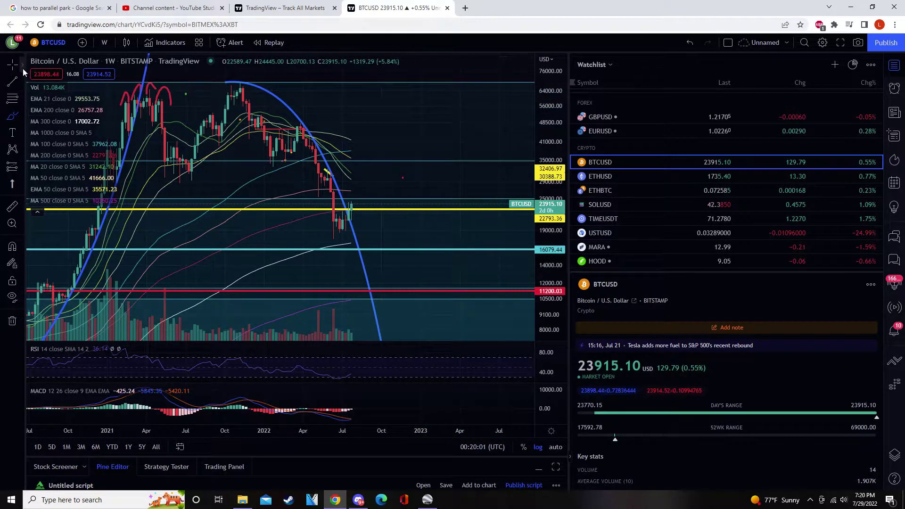
{"action": "left_click", "coordinate": [23, 69]}
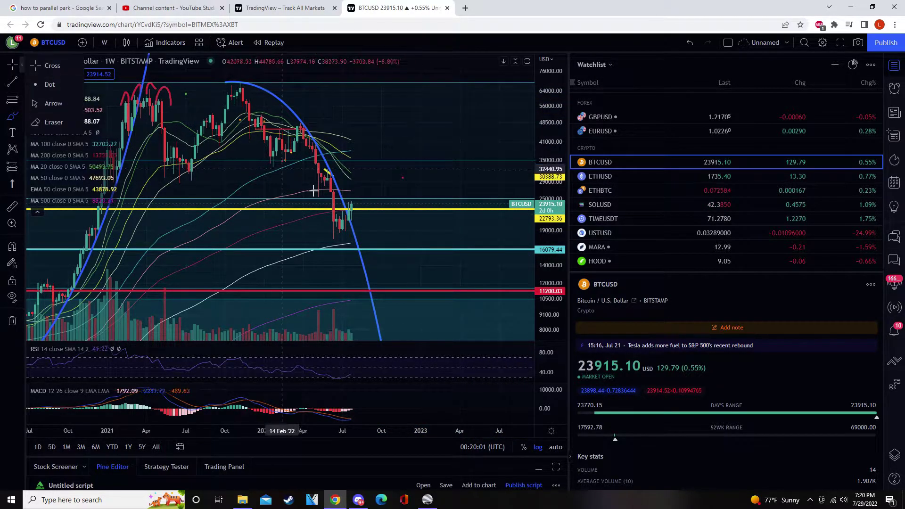
{"action": "left_click", "coordinate": [61, 119]}
Pan through the 2017–2021 history, then to the recent candles with room for future dates.
{"action": "left_click_drag", "start_coordinate": [384, 138], "coordinate": [489, 118]}
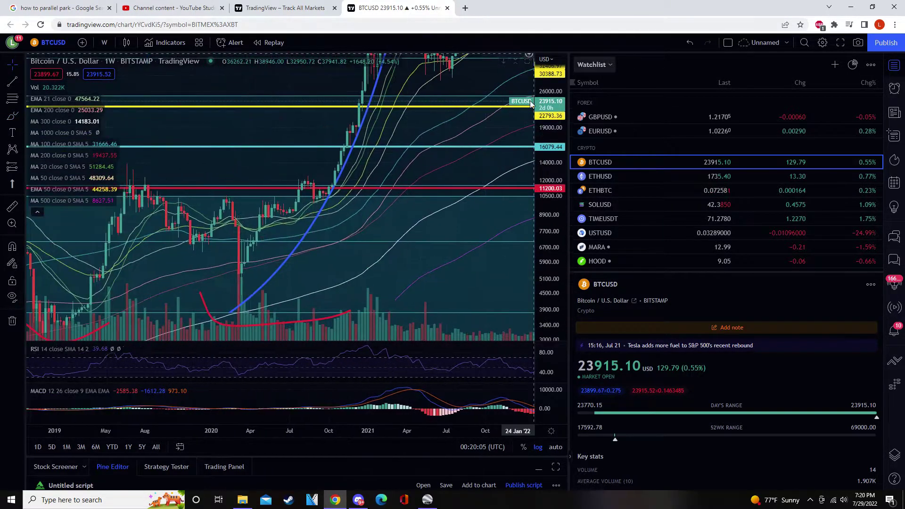
{"action": "left_click_drag", "start_coordinate": [245, 203], "coordinate": [366, 209]}
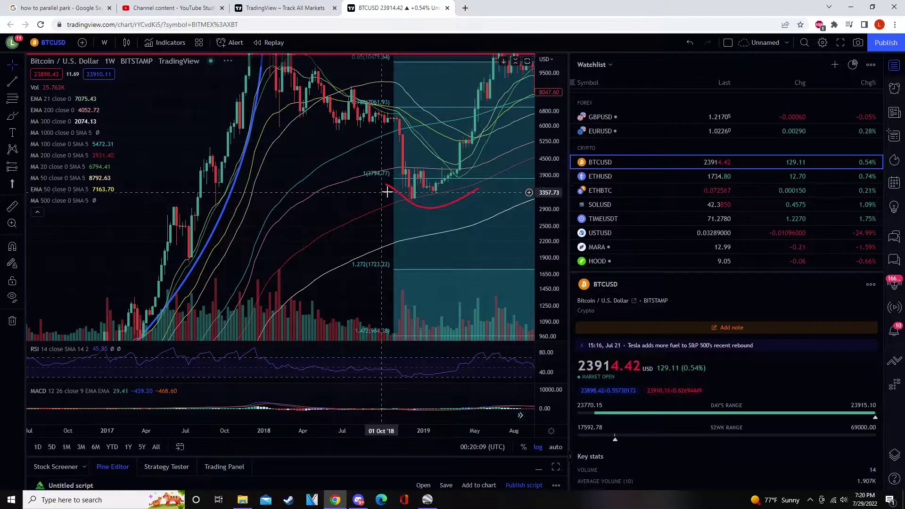
{"action": "left_click_drag", "start_coordinate": [387, 176], "coordinate": [145, 239]}
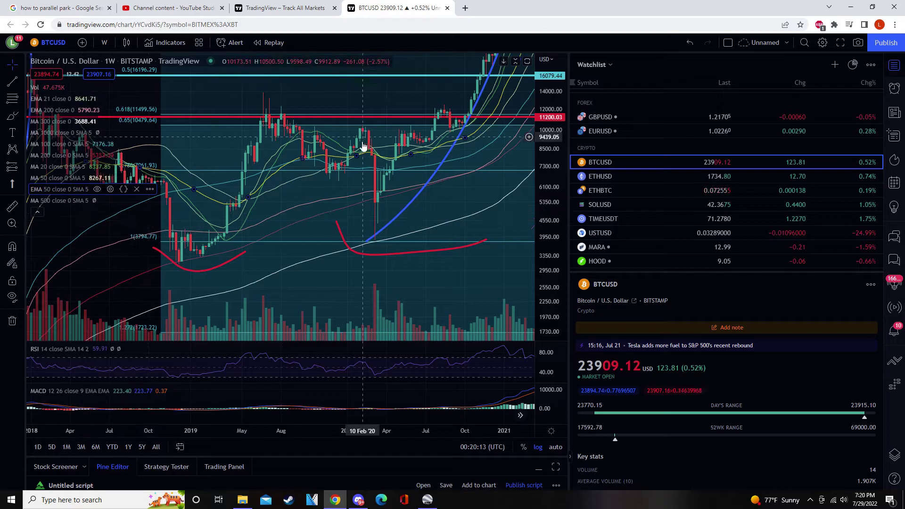
{"action": "left_click_drag", "start_coordinate": [338, 178], "coordinate": [115, 271]}
{"action": "left_click_drag", "start_coordinate": [372, 160], "coordinate": [334, 183]}
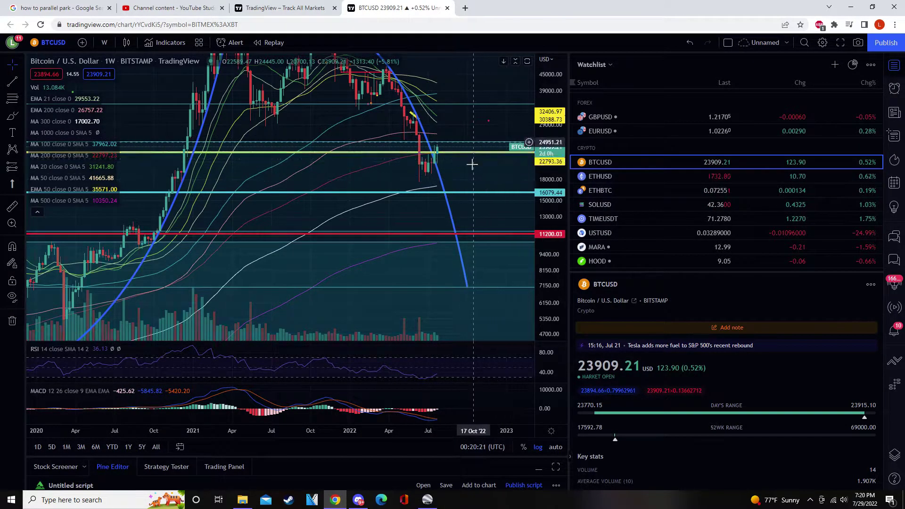
{"action": "left_click_drag", "start_coordinate": [245, 184], "coordinate": [518, 89]}
{"action": "left_click_drag", "start_coordinate": [247, 219], "coordinate": [114, 212]}
{"action": "left_click_drag", "start_coordinate": [425, 192], "coordinate": [171, 257]}
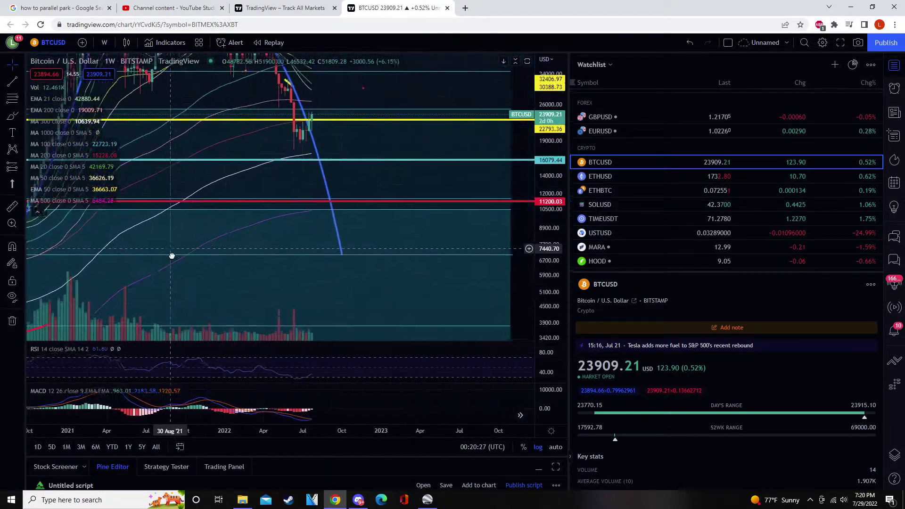
{"action": "left_click_drag", "start_coordinate": [375, 155], "coordinate": [278, 189]}
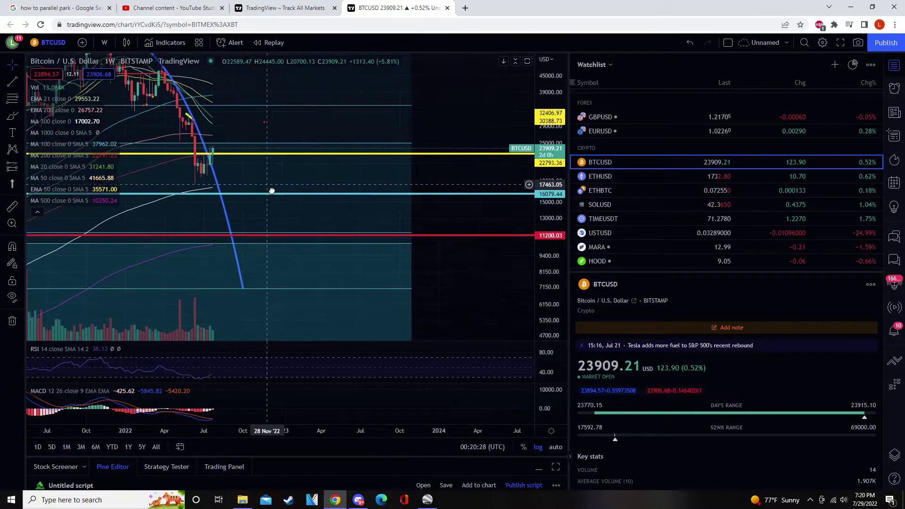
Brush a projected price path out to about October 2023, then delete it.
{"action": "left_click", "coordinate": [22, 120]}
{"action": "left_click", "coordinate": [13, 117]}
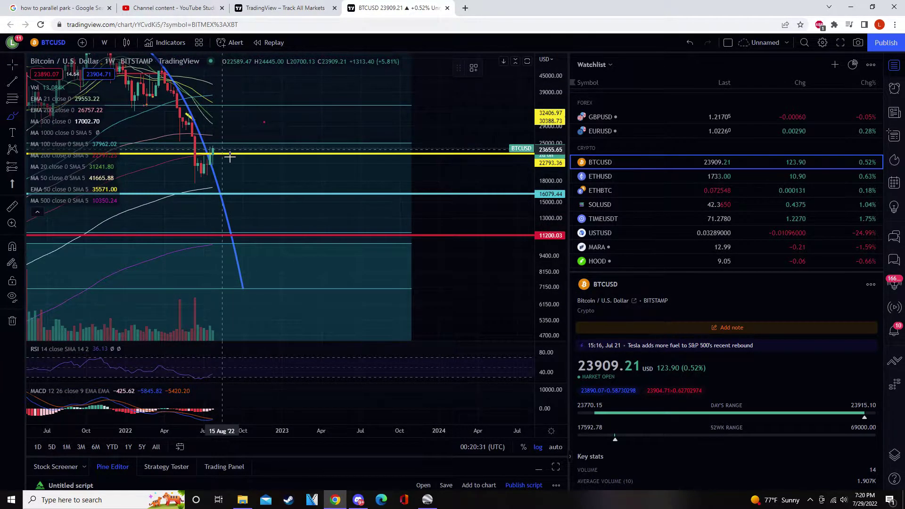
{"action": "mouse_move", "coordinate": [222, 155]}
{"action": "left_mouse_down"}
{"action": "mouse_move", "coordinate": [364, 184]}
{"action": "mouse_move", "coordinate": [460, 128]}
{"action": "mouse_move", "coordinate": [493, 73]}
{"action": "mouse_move", "coordinate": [511, 127]}
{"action": "left_mouse_up"}
{"action": "left_click", "coordinate": [579, 70]}
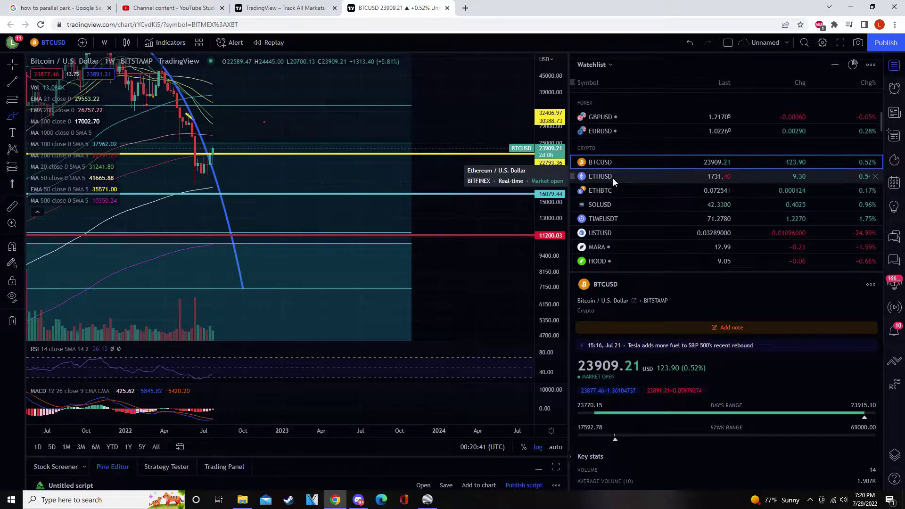
{"action": "left_click", "coordinate": [604, 188]}
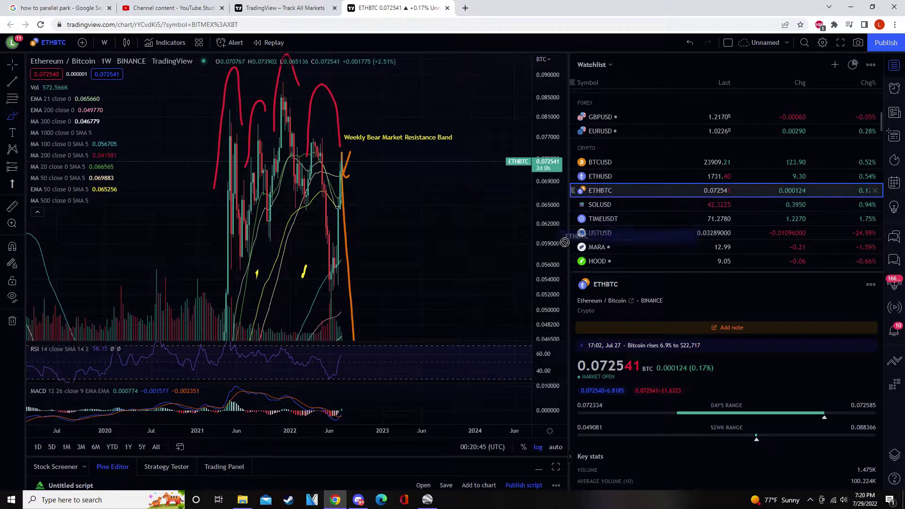
{"action": "left_click_drag", "start_coordinate": [565, 244], "coordinate": [148, 107]}
{"action": "scroll", "coordinate": [541, 283], "scroll_direction": "up", "scroll_amount": 3}
{"action": "left_click", "coordinate": [21, 67]}
{"action": "left_click", "coordinate": [47, 63]}
{"action": "mouse_move", "coordinate": [287, 176]}
{"action": "left_mouse_down"}
{"action": "mouse_move", "coordinate": [430, 177]}
{"action": "mouse_move", "coordinate": [373, 199]}
{"action": "left_mouse_up"}
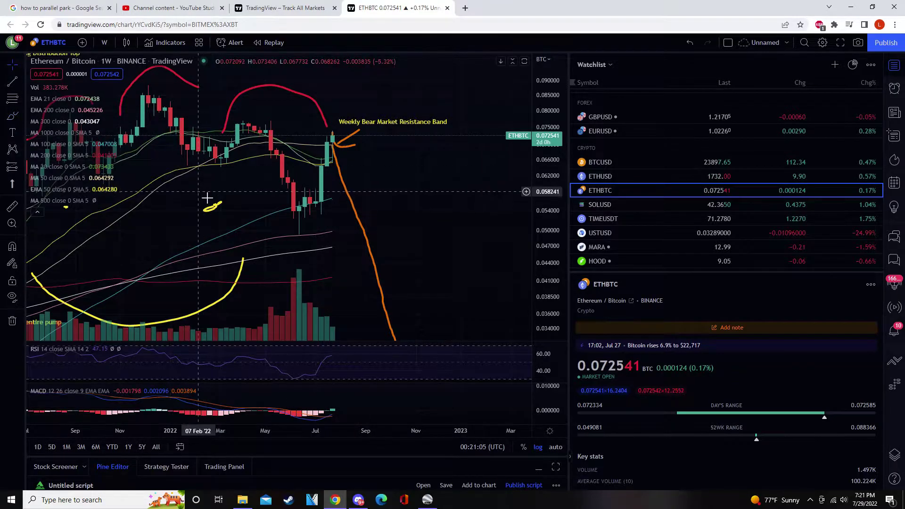
{"action": "left_click_drag", "start_coordinate": [186, 156], "coordinate": [321, 155]}
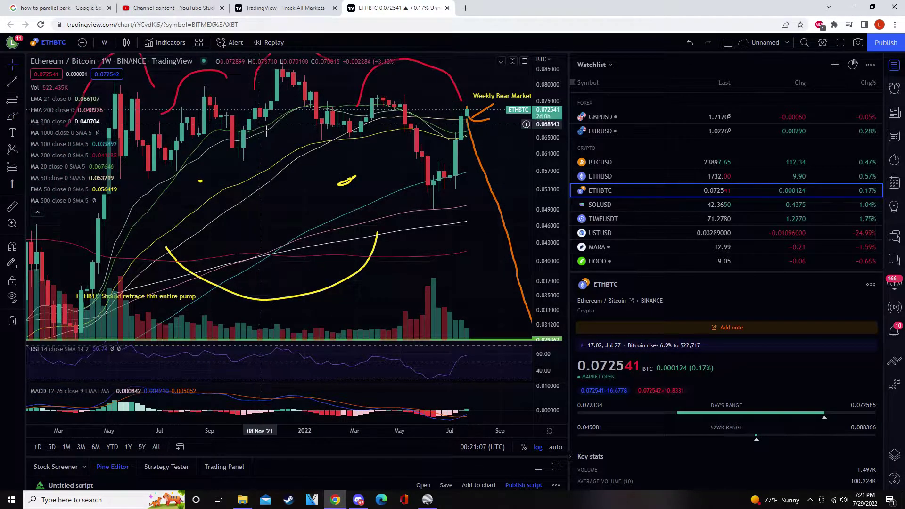
{"action": "left_click_drag", "start_coordinate": [229, 182], "coordinate": [313, 147]}
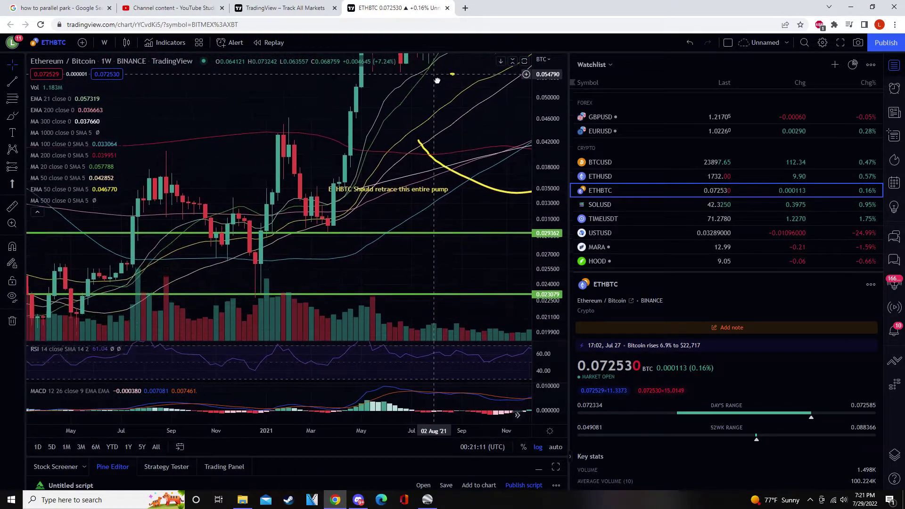
{"action": "left_click_drag", "start_coordinate": [233, 183], "coordinate": [98, 156]}
{"action": "left_click_drag", "start_coordinate": [302, 179], "coordinate": [122, 180]}
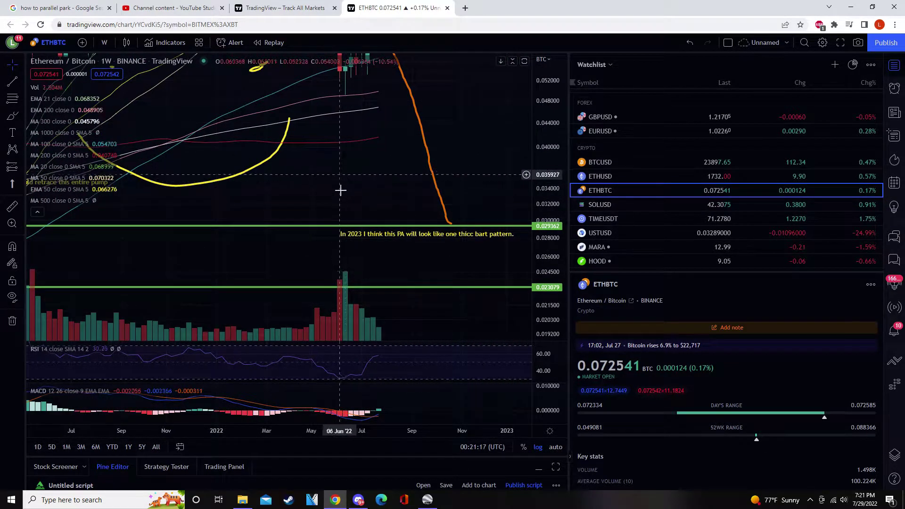
{"action": "left_click_drag", "start_coordinate": [339, 194], "coordinate": [489, 138]}
{"action": "left_click_drag", "start_coordinate": [179, 208], "coordinate": [263, 194]}
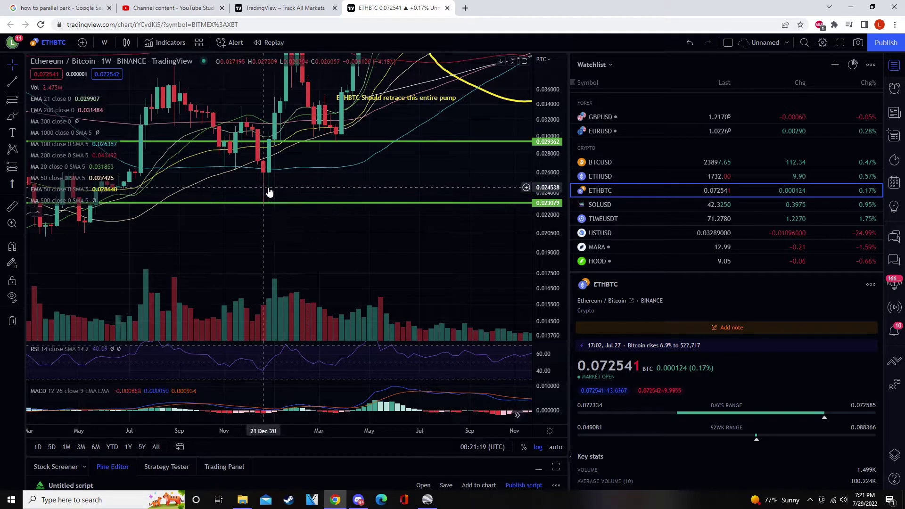
{"action": "left_click_drag", "start_coordinate": [186, 255], "coordinate": [404, 239]}
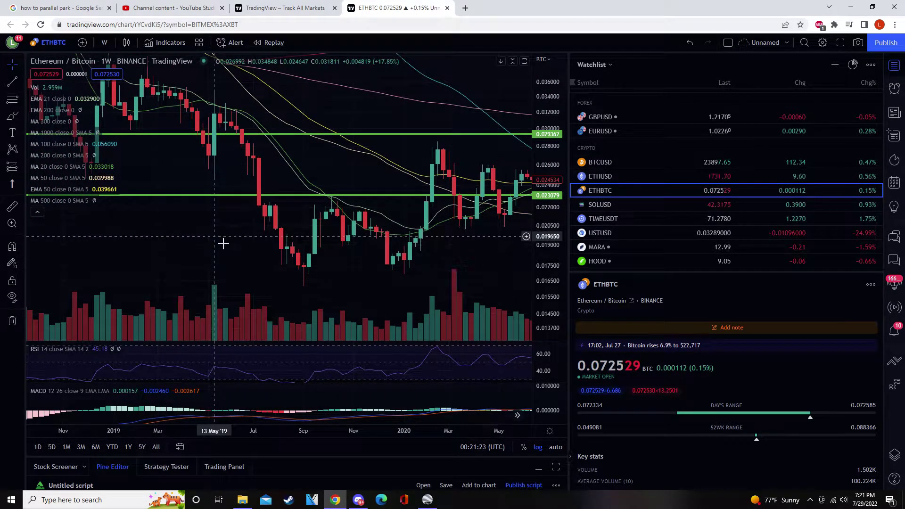
{"action": "scroll", "coordinate": [224, 242], "scroll_direction": "down", "scroll_amount": 2}
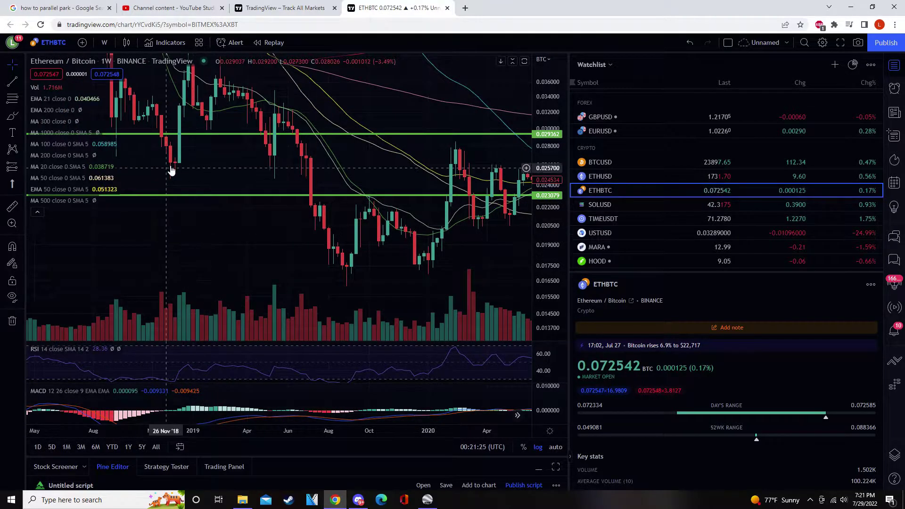
{"action": "left_click_drag", "start_coordinate": [171, 169], "coordinate": [209, 208]}
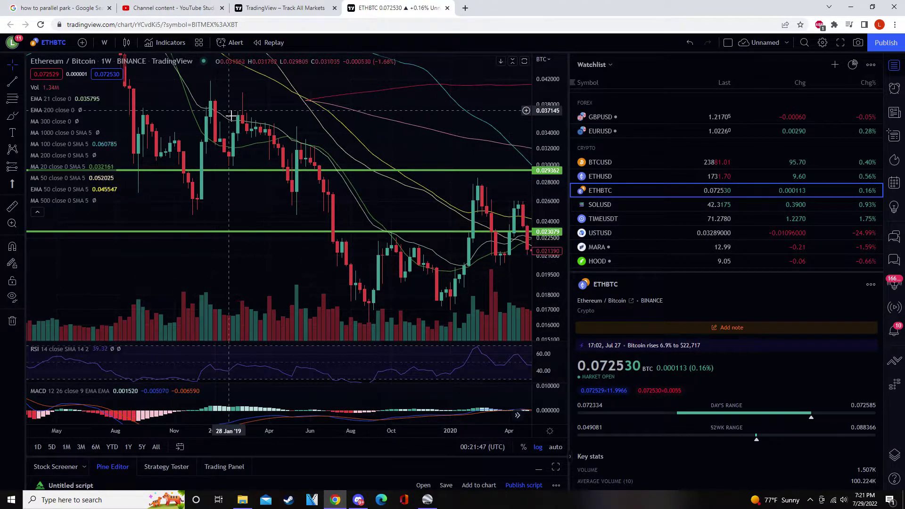
{"action": "left_click_drag", "start_coordinate": [209, 120], "coordinate": [179, 154]}
{"action": "left_click_drag", "start_coordinate": [256, 217], "coordinate": [316, 197]}
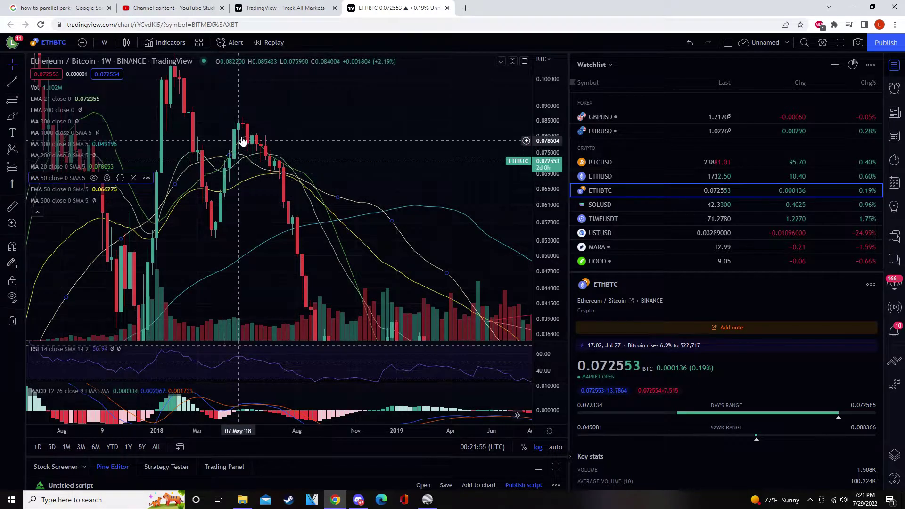
{"action": "left_click_drag", "start_coordinate": [269, 163], "coordinate": [312, 166]}
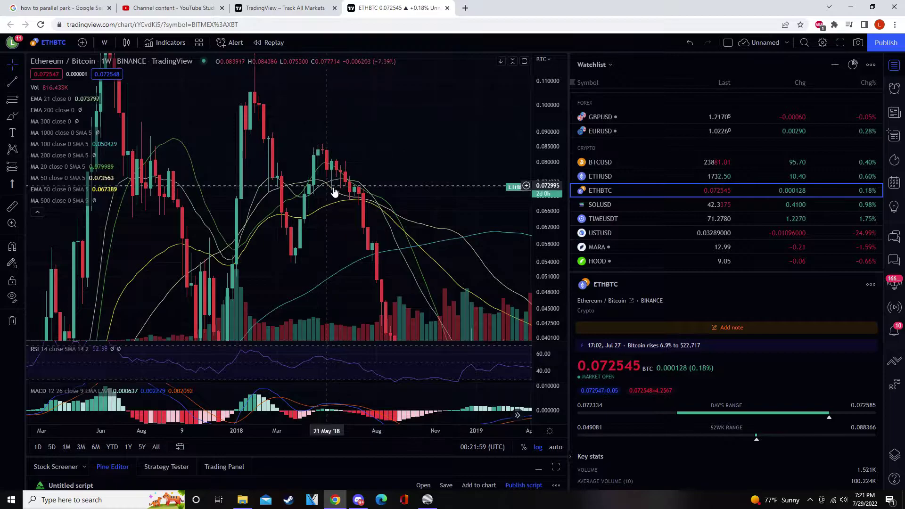
{"action": "left_click_drag", "start_coordinate": [553, 219], "coordinate": [553, 230]}
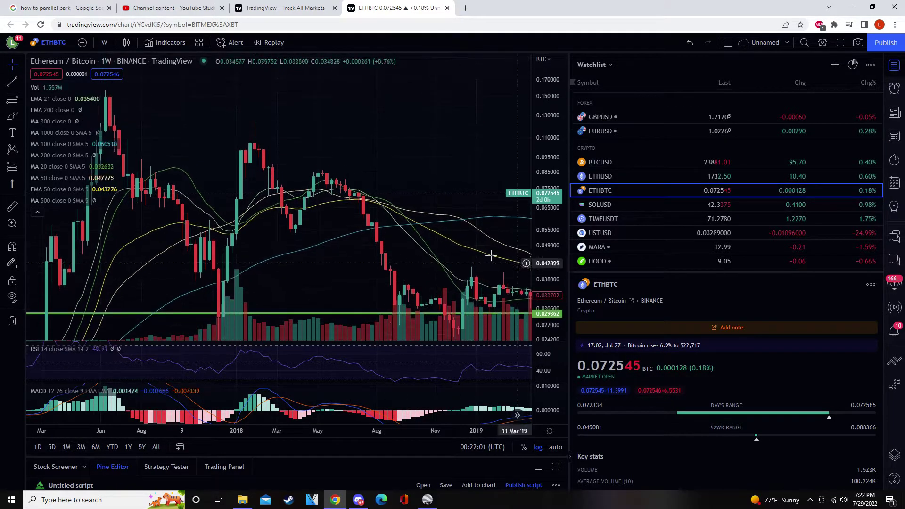
{"action": "scroll", "coordinate": [478, 247], "scroll_direction": "down", "scroll_amount": 5}
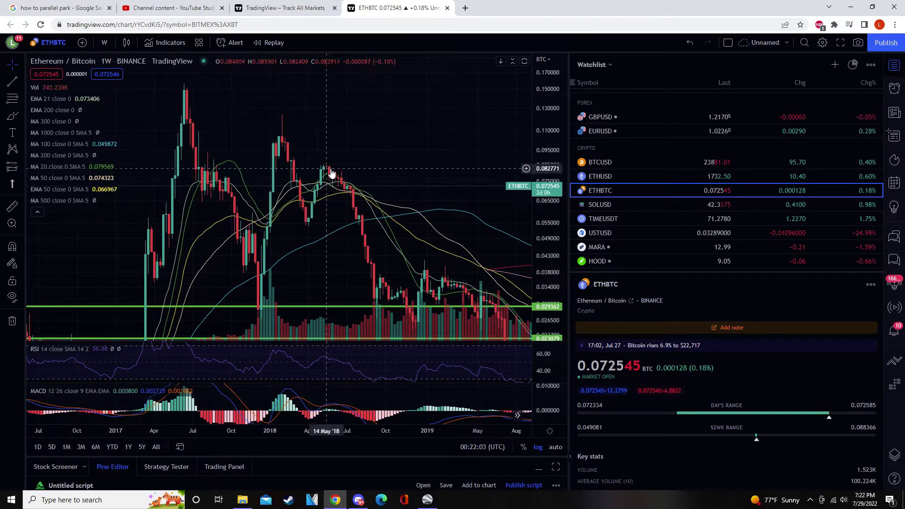
{"action": "left_click_drag", "start_coordinate": [392, 246], "coordinate": [362, 211]}
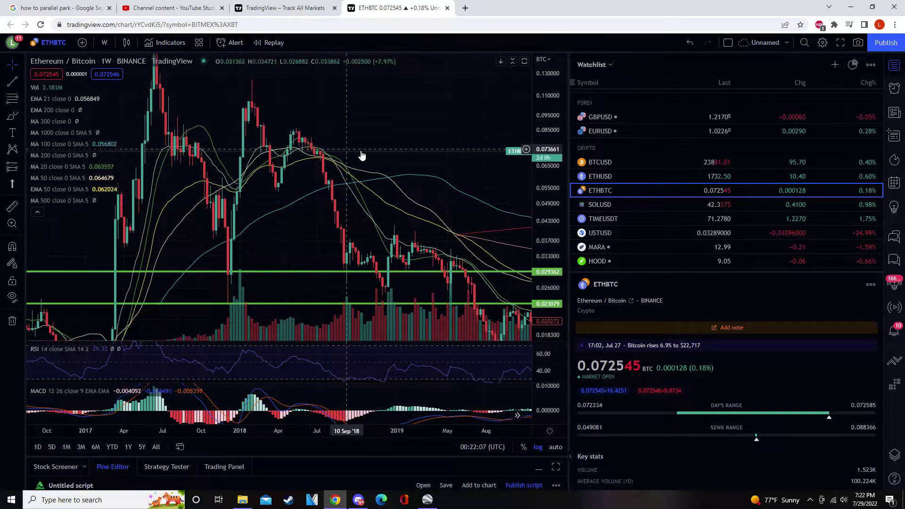
{"action": "left_click_drag", "start_coordinate": [384, 172], "coordinate": [226, 154]}
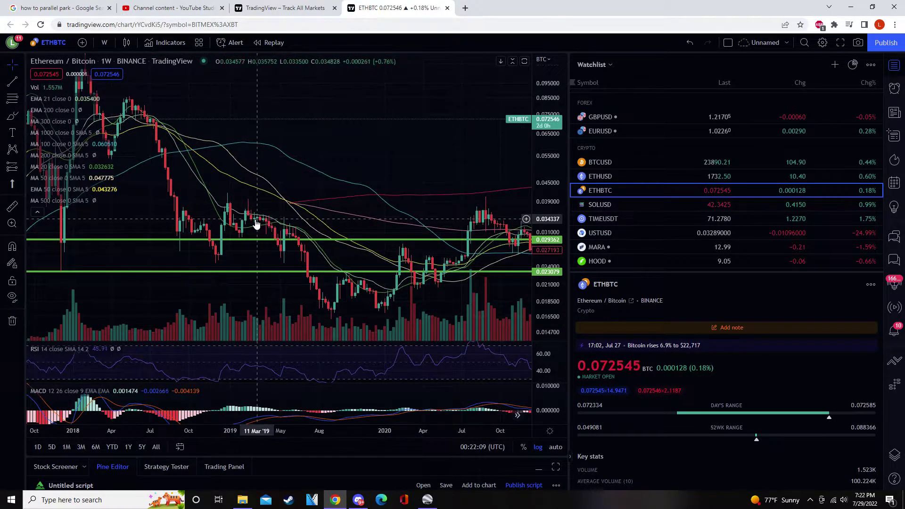
{"action": "left_click_drag", "start_coordinate": [283, 207], "coordinate": [239, 212]}
{"action": "scroll", "coordinate": [319, 208], "scroll_direction": "right", "scroll_amount": 5}
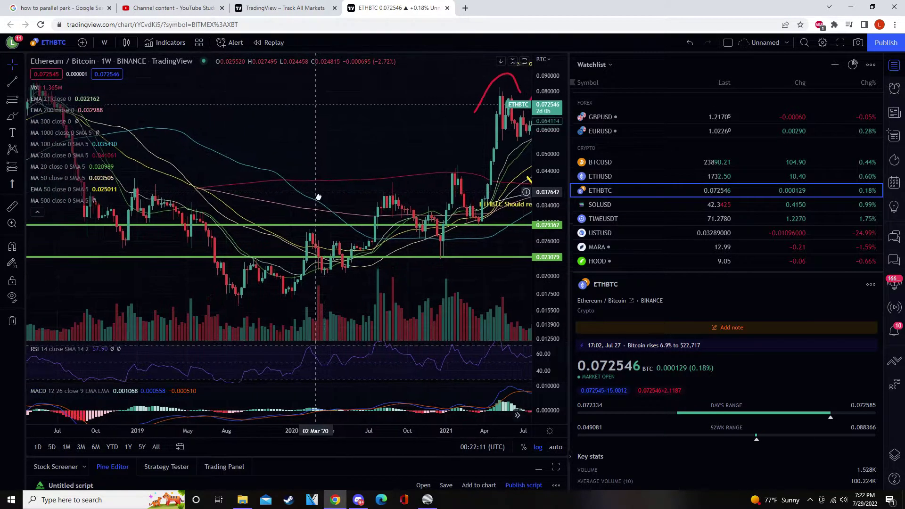
{"action": "left_click_drag", "start_coordinate": [318, 196], "coordinate": [366, 196]}
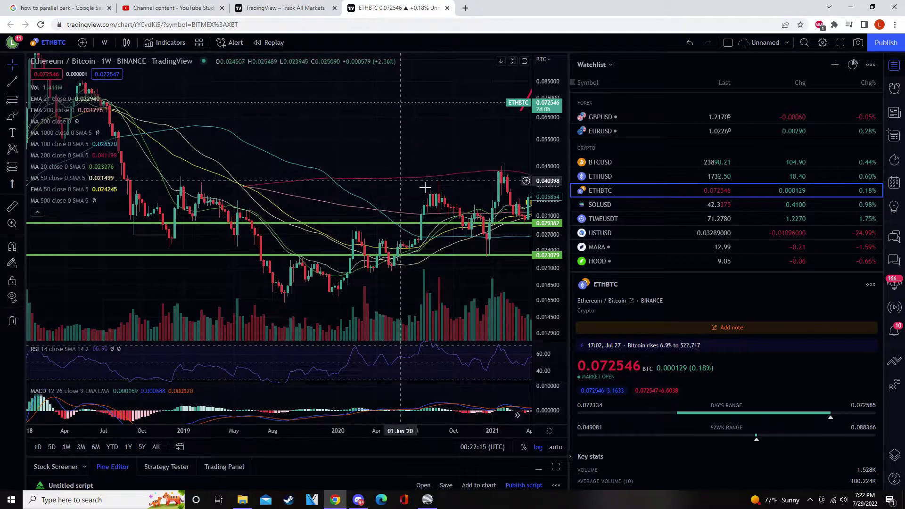
{"action": "left_click_drag", "start_coordinate": [406, 184], "coordinate": [349, 205]}
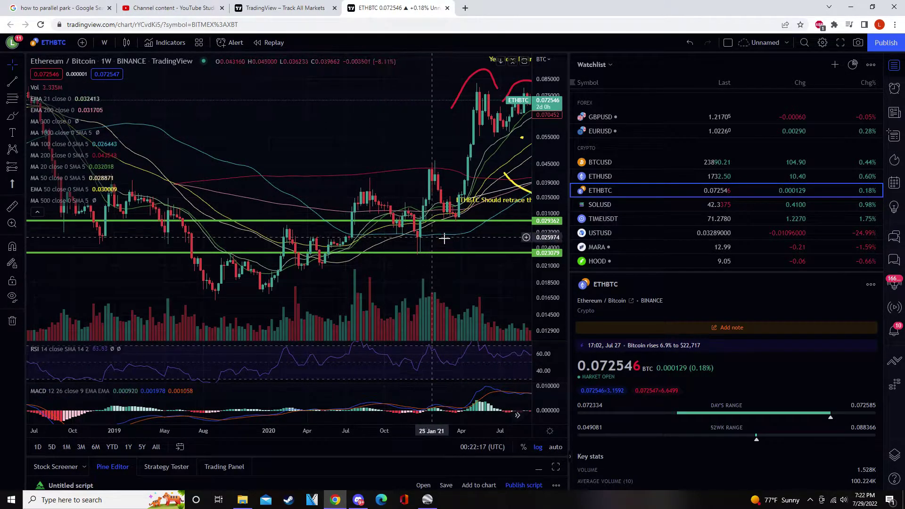
{"action": "scroll", "coordinate": [416, 234], "scroll_direction": "down", "scroll_amount": 4}
{"action": "scroll", "coordinate": [410, 251], "scroll_direction": "down", "scroll_amount": 4}
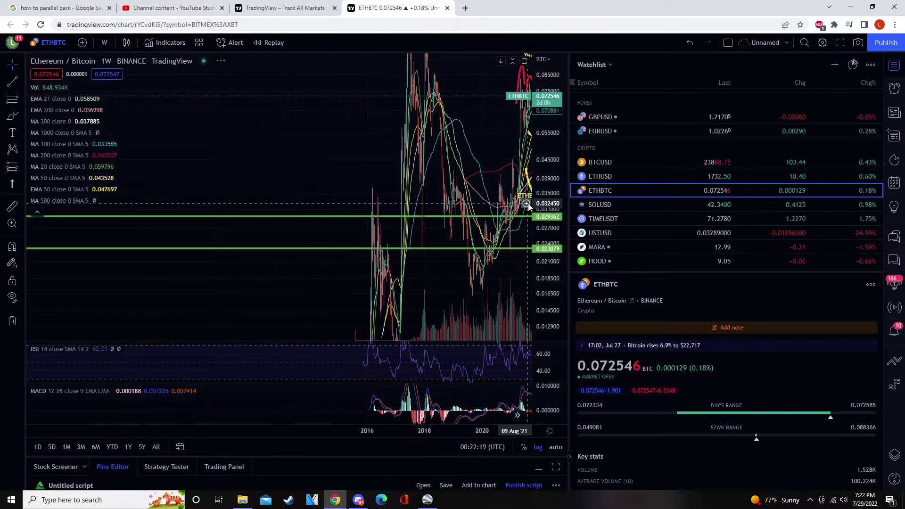
{"action": "left_click_drag", "start_coordinate": [470, 273], "coordinate": [330, 285]}
{"action": "scroll", "coordinate": [366, 285], "scroll_direction": "up", "scroll_amount": 5}
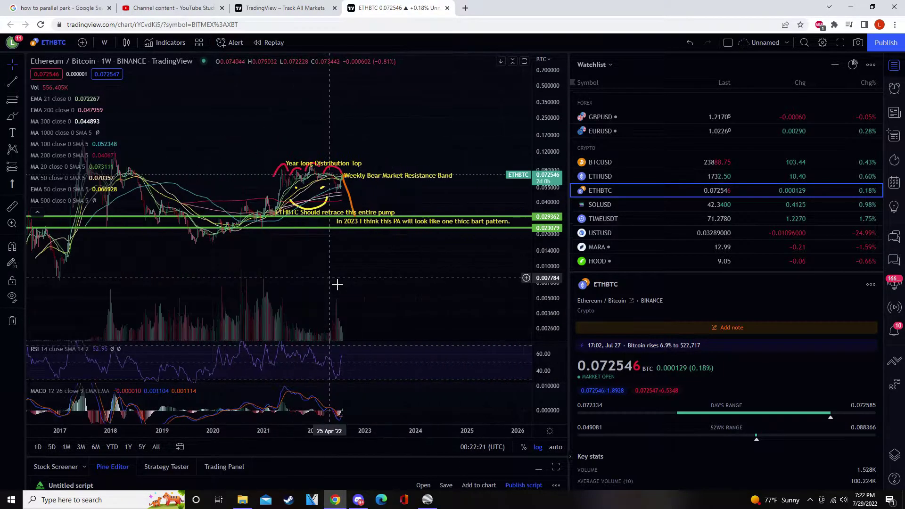
{"action": "left_click_drag", "start_coordinate": [544, 261], "coordinate": [544, 330]}
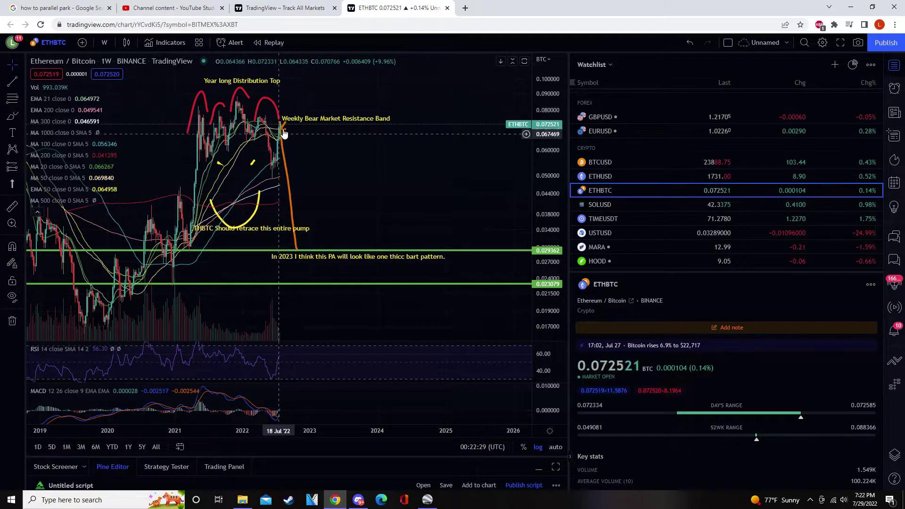
{"action": "left_click", "coordinate": [14, 120]}
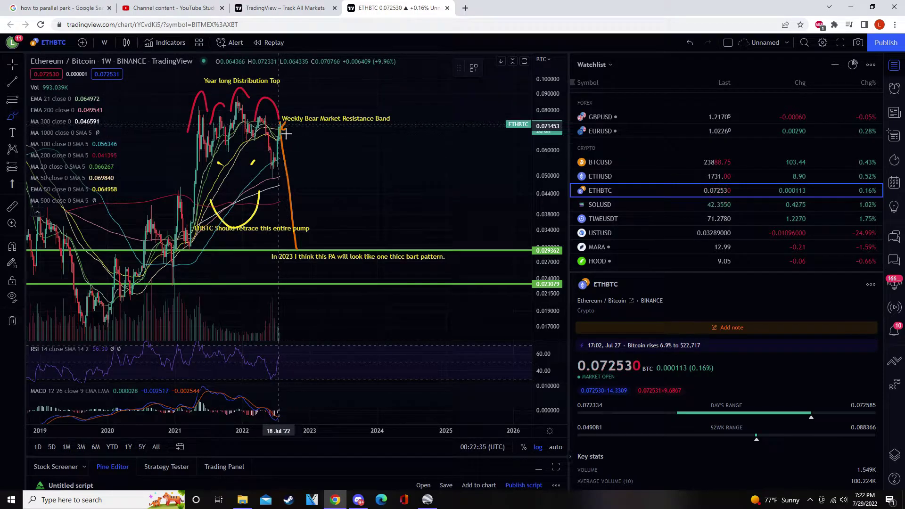
{"action": "scroll", "coordinate": [278, 144], "scroll_direction": "down", "scroll_amount": 3}
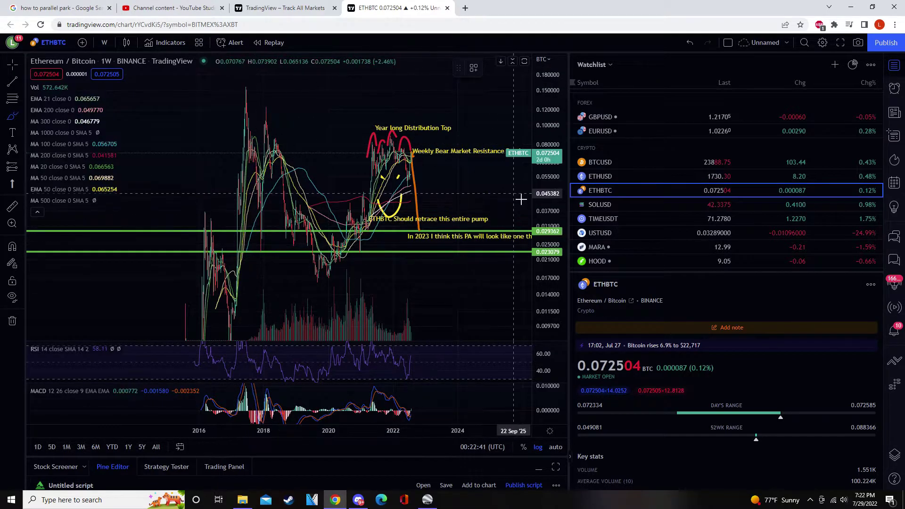
{"action": "left_click_drag", "start_coordinate": [549, 200], "coordinate": [546, 158]}
{"action": "scroll", "coordinate": [390, 174], "scroll_direction": "up", "scroll_amount": 3}
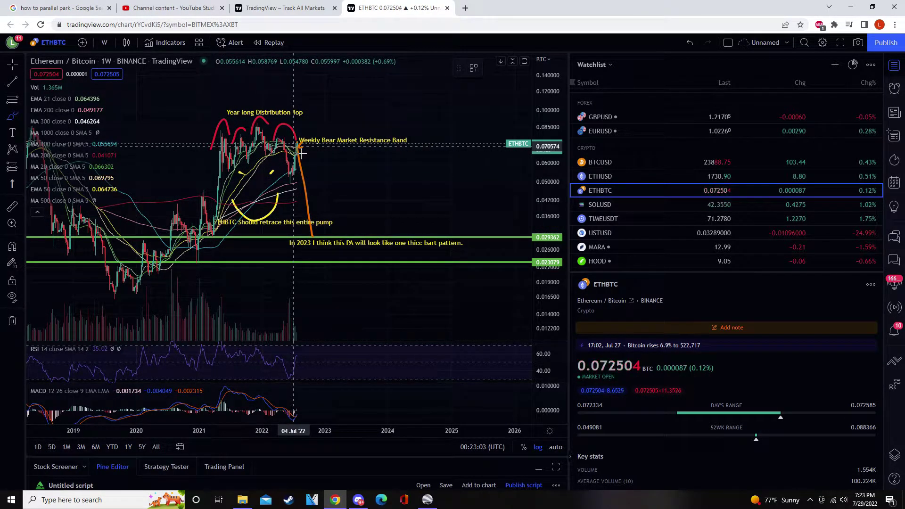
{"action": "scroll", "coordinate": [301, 181], "scroll_direction": "up", "scroll_amount": 3}
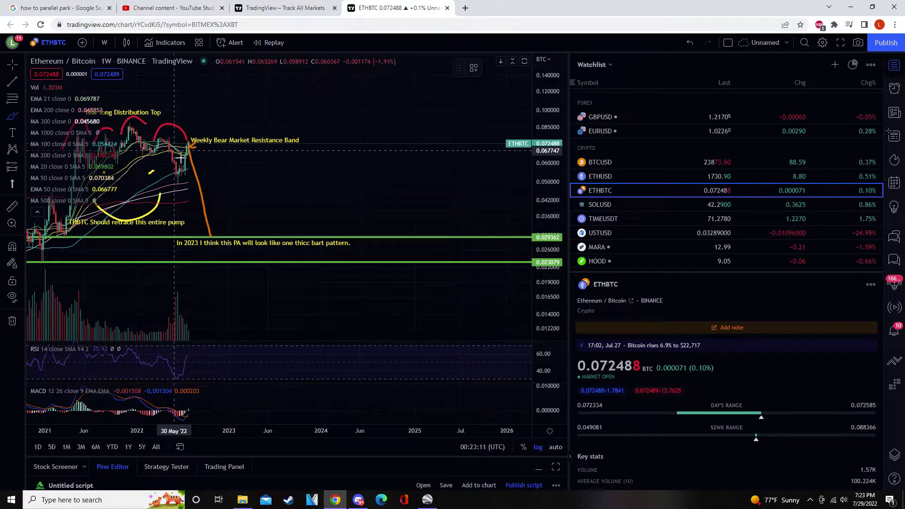
{"action": "scroll", "coordinate": [177, 160], "scroll_direction": "down", "scroll_amount": 2}
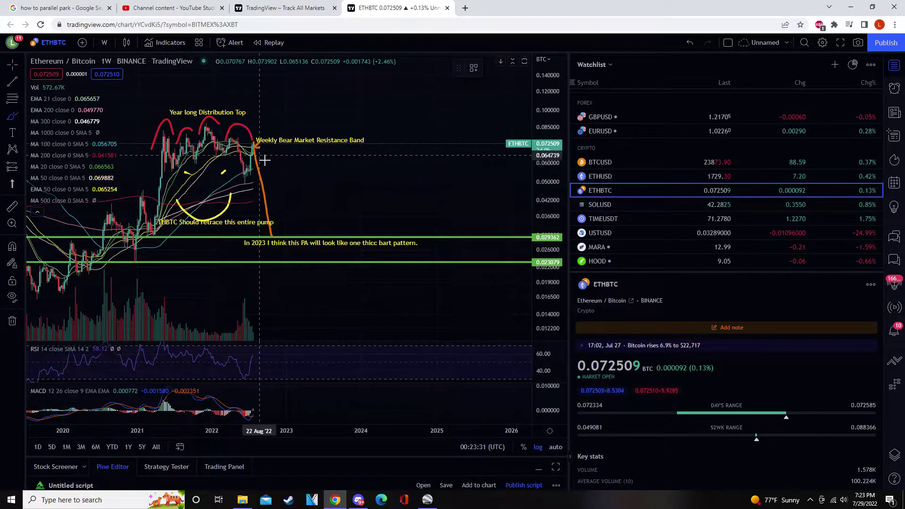
{"action": "left_click_drag", "start_coordinate": [188, 182], "coordinate": [257, 181]}
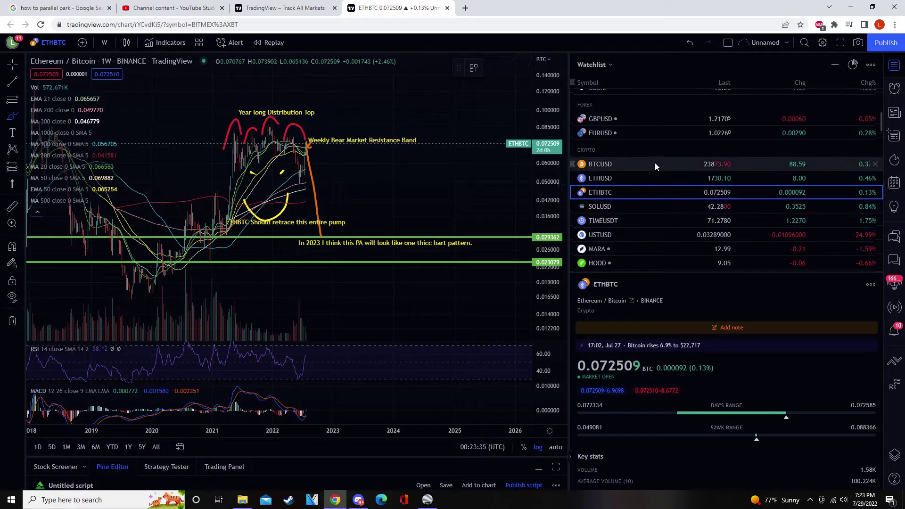
{"action": "scroll", "coordinate": [654, 165], "scroll_direction": "up", "scroll_amount": 5}
Switch to the U.S. Dollar Index chart, draw a trial trend line, move it, then delete it.
{"action": "left_click", "coordinate": [618, 184]}
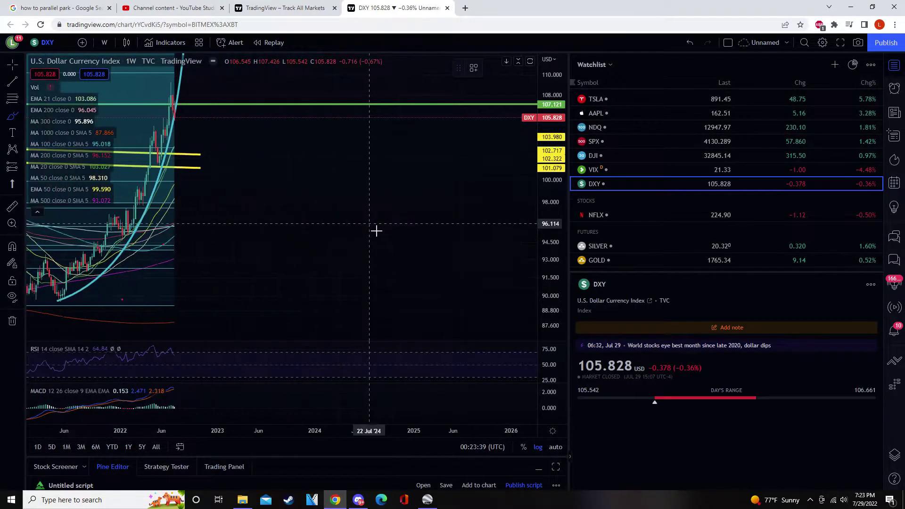
{"action": "scroll", "coordinate": [370, 220], "scroll_direction": "up", "scroll_amount": 2}
{"action": "left_click", "coordinate": [243, 157]}
{"action": "left_click", "coordinate": [318, 164]}
{"action": "left_click_drag", "start_coordinate": [282, 161], "coordinate": [531, 204]}
{"action": "left_click", "coordinate": [580, 69]}
Zoom and pan the DXY weekly chart to show the latest candles.
{"action": "scroll", "coordinate": [532, 204], "scroll_direction": "up", "scroll_amount": 3}
{"action": "scroll", "coordinate": [290, 211], "scroll_direction": "up", "scroll_amount": 3}
{"action": "left_click_drag", "start_coordinate": [415, 222], "coordinate": [443, 205]}
{"action": "scroll", "coordinate": [446, 207], "scroll_direction": "down", "scroll_amount": 10}
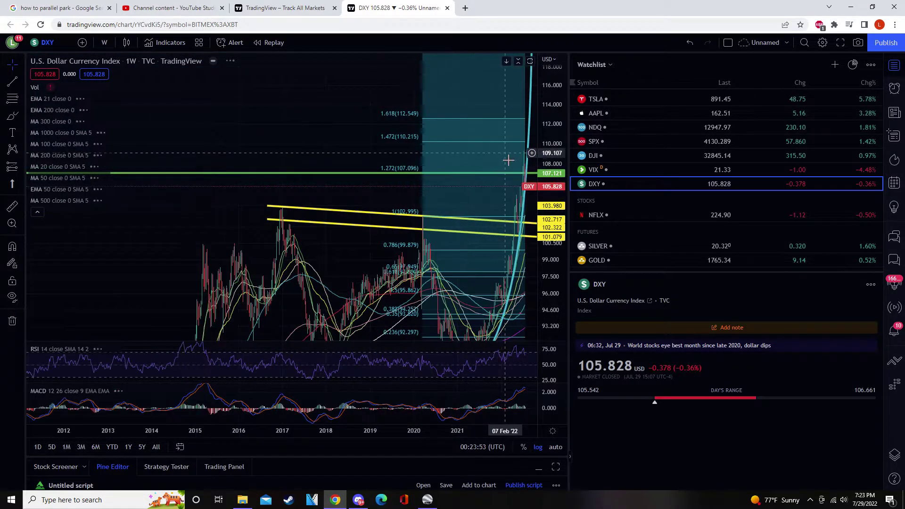
{"action": "scroll", "coordinate": [507, 155], "scroll_direction": "right", "scroll_amount": 5}
{"action": "scroll", "coordinate": [475, 182], "scroll_direction": "up", "scroll_amount": 4}
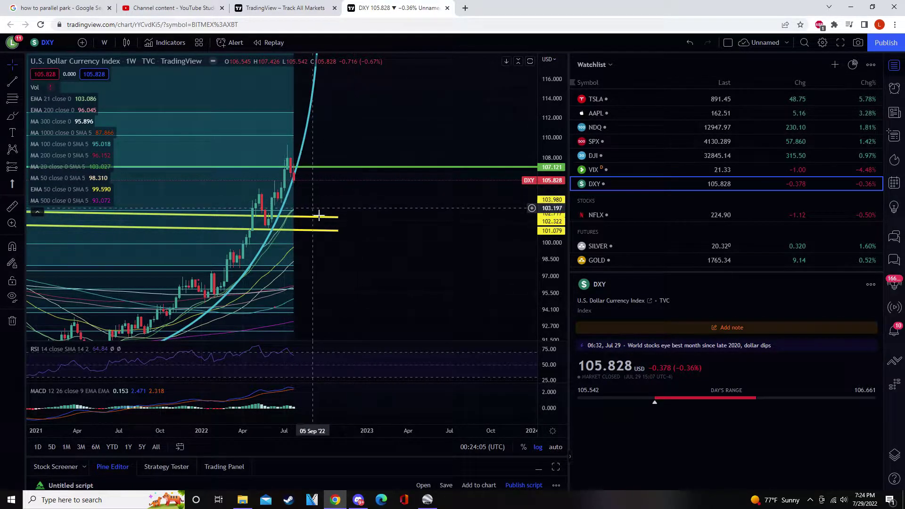
{"action": "scroll", "coordinate": [293, 198], "scroll_direction": "up", "scroll_amount": 3}
{"action": "left_click_drag", "start_coordinate": [293, 198], "coordinate": [389, 215]}
{"action": "scroll", "coordinate": [383, 222], "scroll_direction": "up", "scroll_amount": 3}
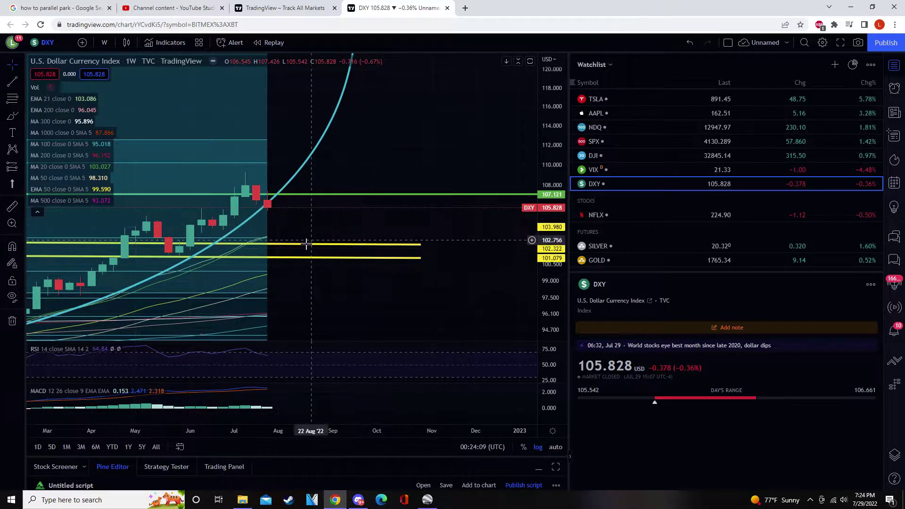
{"action": "scroll", "coordinate": [303, 242], "scroll_direction": "down", "scroll_amount": 6}
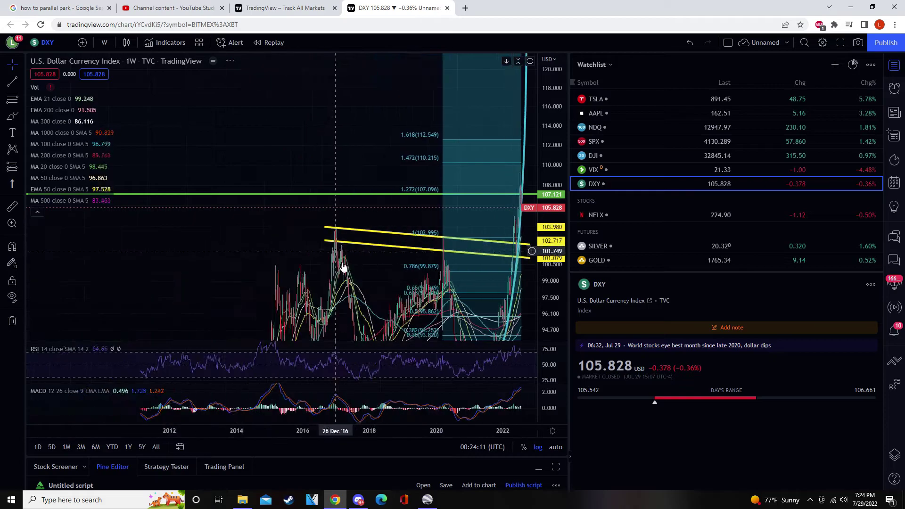
{"action": "left_click_drag", "start_coordinate": [346, 270], "coordinate": [319, 157]}
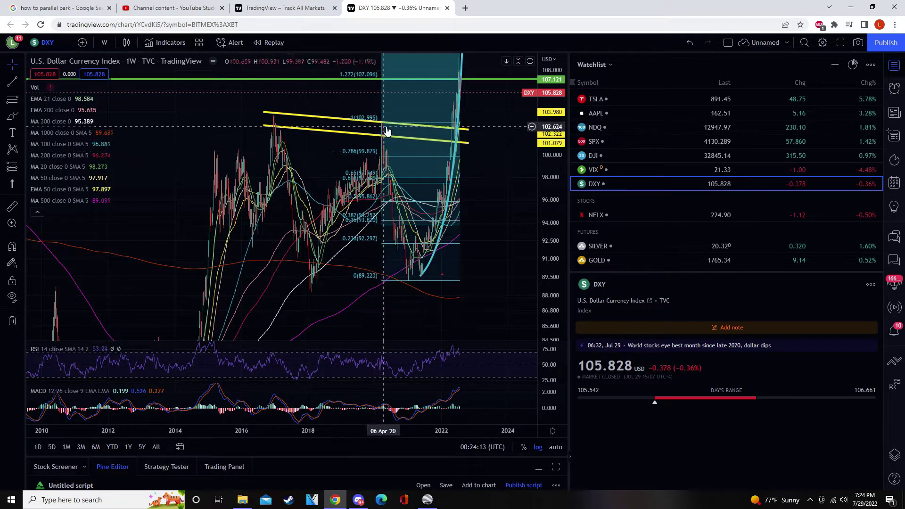
{"action": "left_click", "coordinate": [410, 279]}
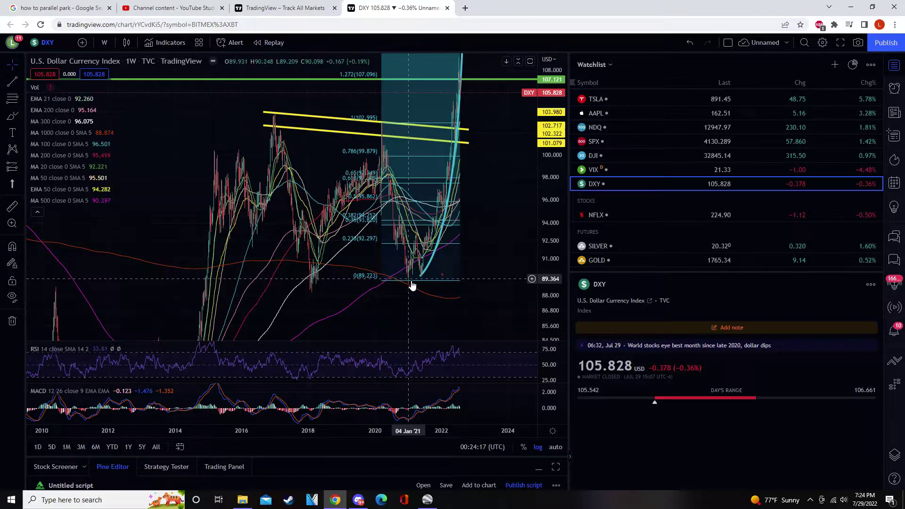
{"action": "left_click", "coordinate": [280, 117]}
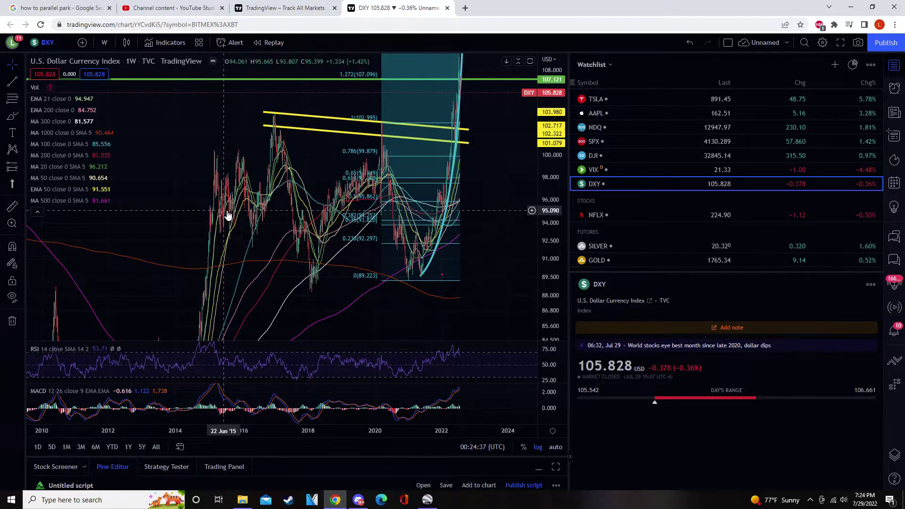
{"action": "left_click_drag", "start_coordinate": [209, 221], "coordinate": [288, 115]}
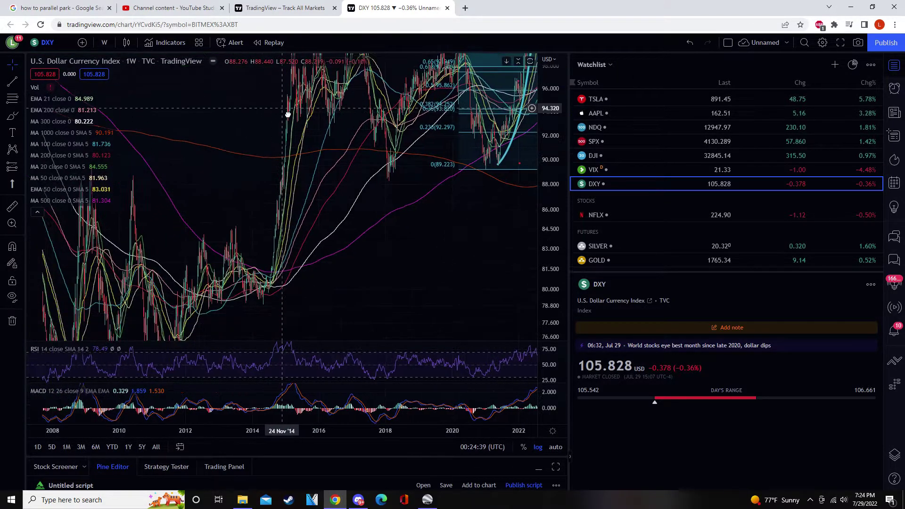
{"action": "left_click_drag", "start_coordinate": [269, 285], "coordinate": [249, 330]}
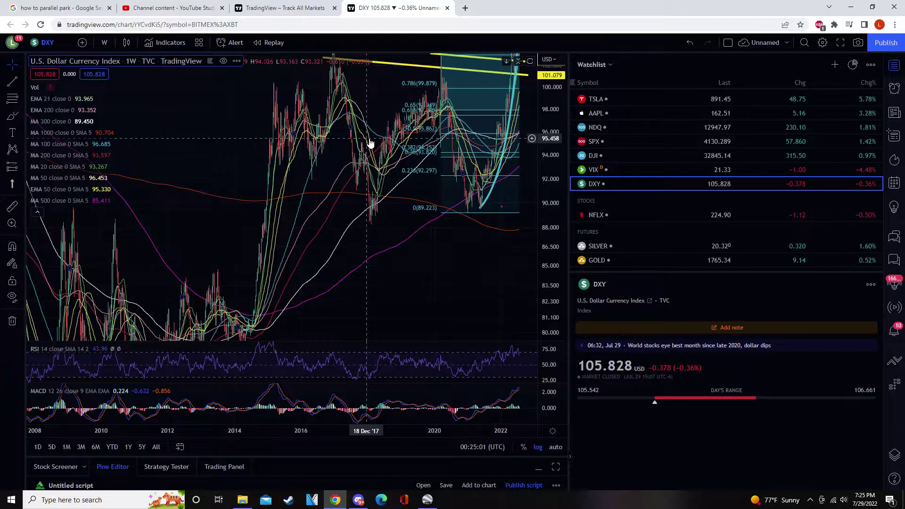
Show the S&P 500 Index on a 1-month interval, compressing the price scale to fit its history.
{"action": "left_click", "coordinate": [595, 142]}
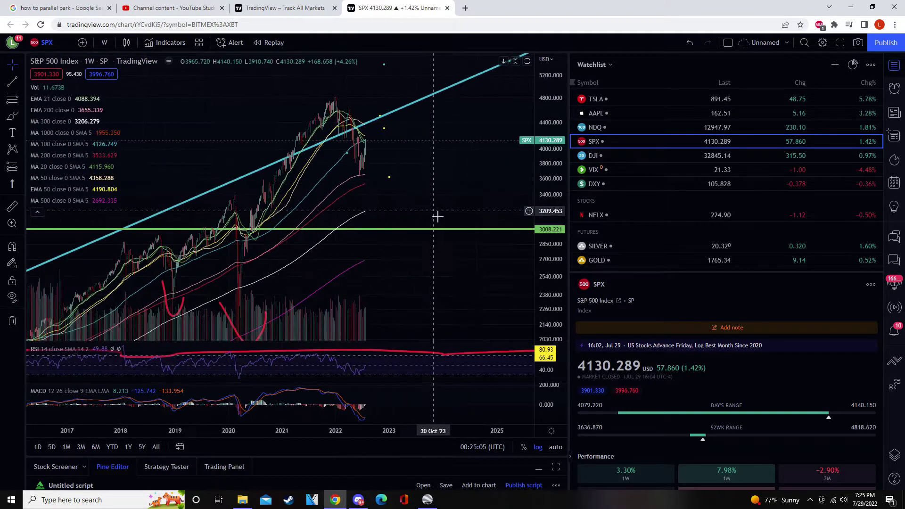
{"action": "scroll", "coordinate": [437, 216], "scroll_direction": "down", "scroll_amount": 3}
{"action": "left_click", "coordinate": [102, 44]}
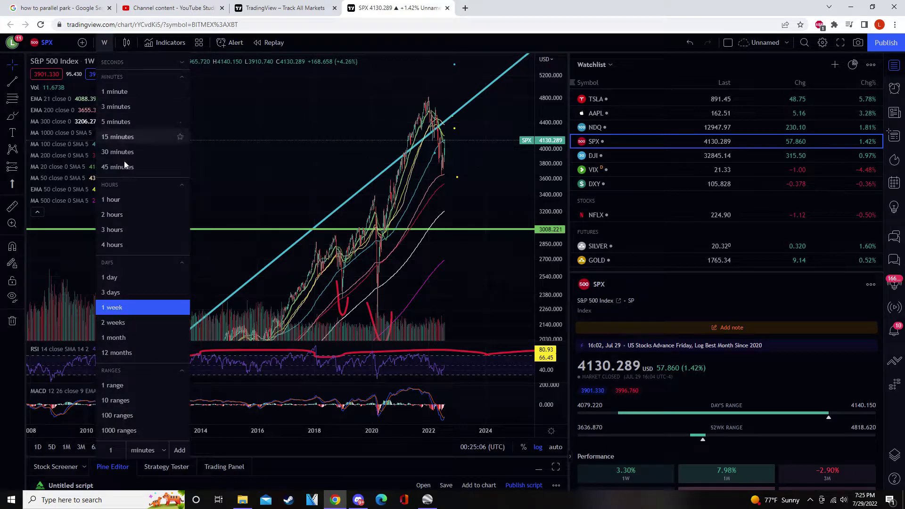
{"action": "left_click", "coordinate": [116, 337]}
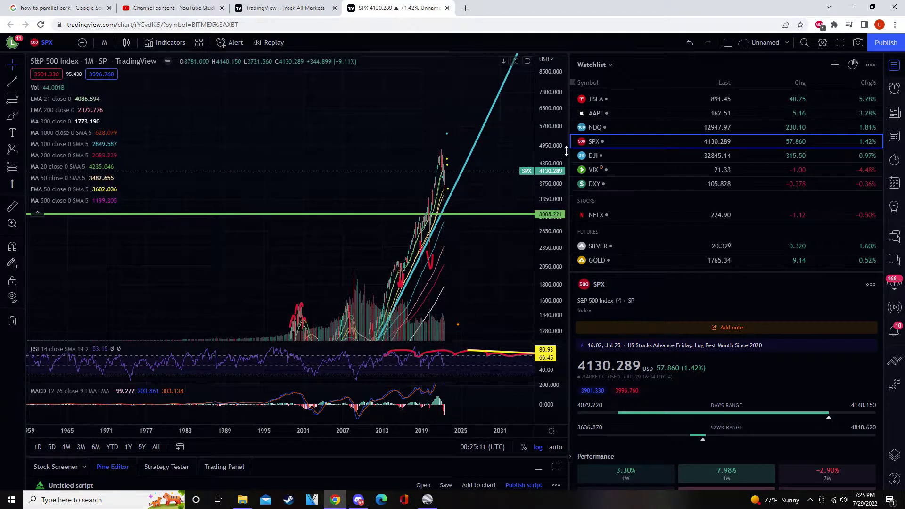
{"action": "left_click_drag", "start_coordinate": [562, 245], "coordinate": [564, 281]}
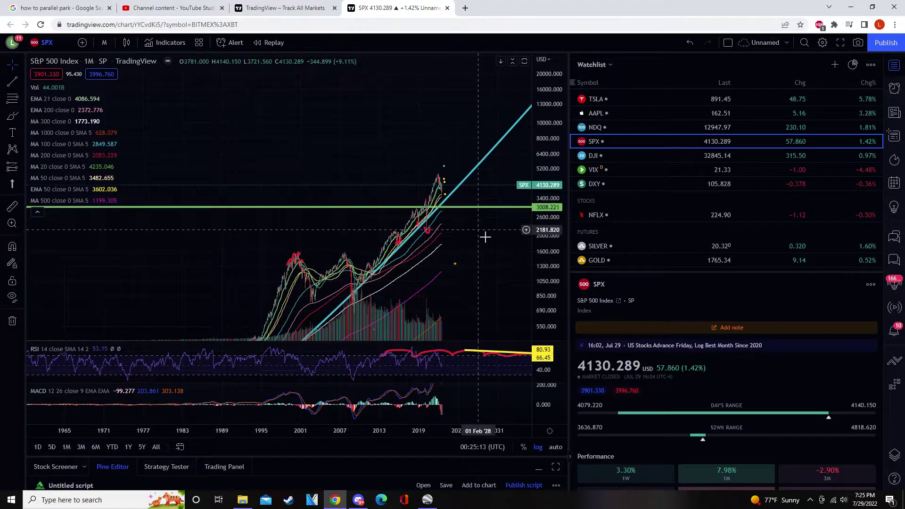
{"action": "left_click_drag", "start_coordinate": [392, 304], "coordinate": [404, 245]}
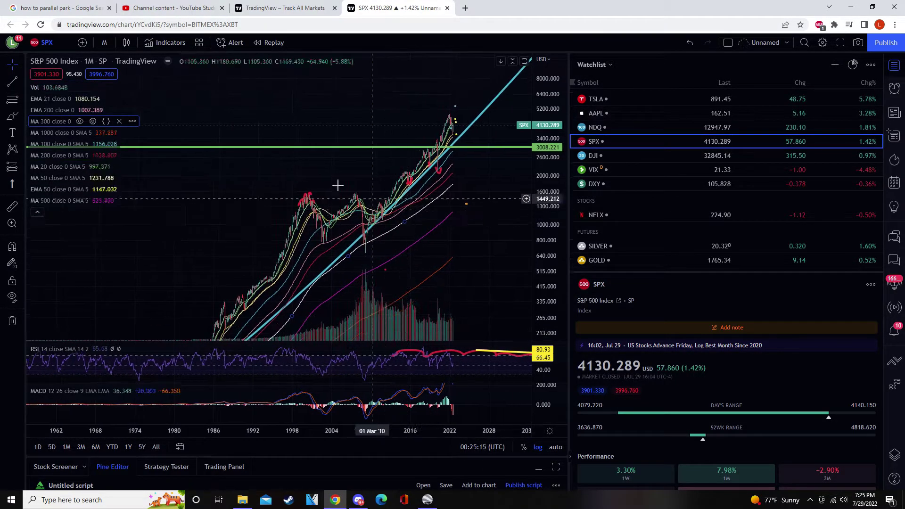
Change the S&P 500 interval to 12 months and bring the recent yearly candles into view.
{"action": "left_click", "coordinate": [104, 43]}
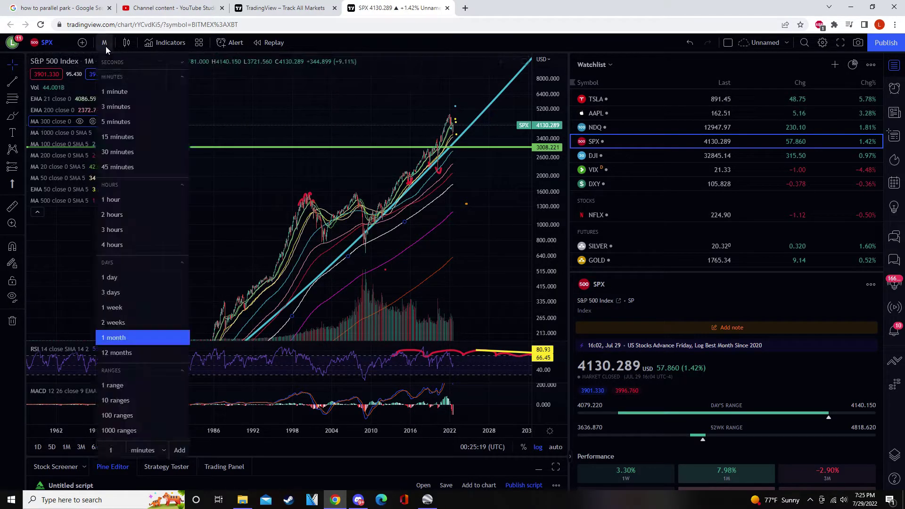
{"action": "left_click", "coordinate": [118, 352]}
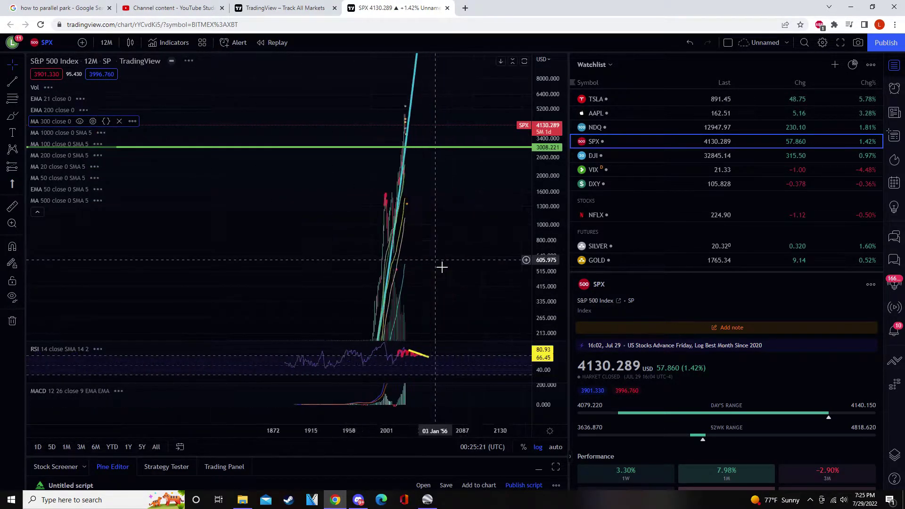
{"action": "scroll", "coordinate": [445, 266], "scroll_direction": "up", "scroll_amount": 2}
{"action": "scroll", "coordinate": [400, 254], "scroll_direction": "up", "scroll_amount": 2}
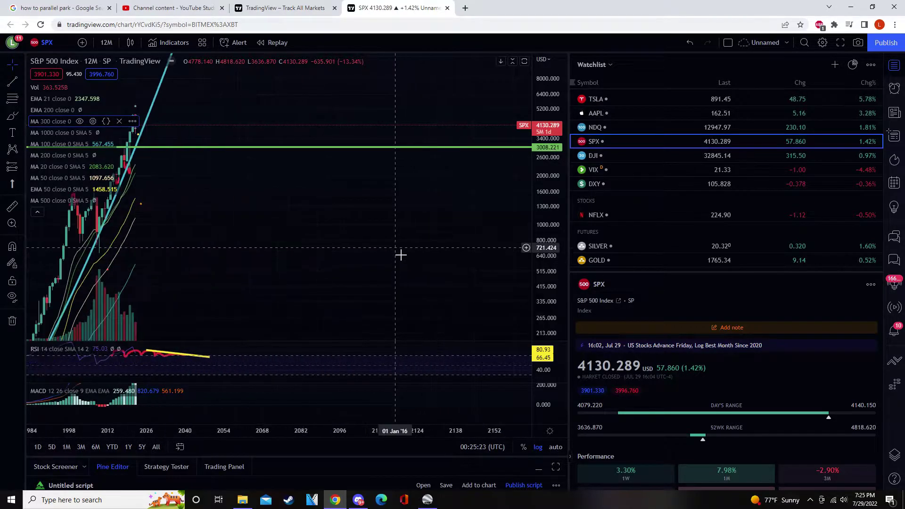
{"action": "left_click_drag", "start_coordinate": [278, 216], "coordinate": [432, 196]}
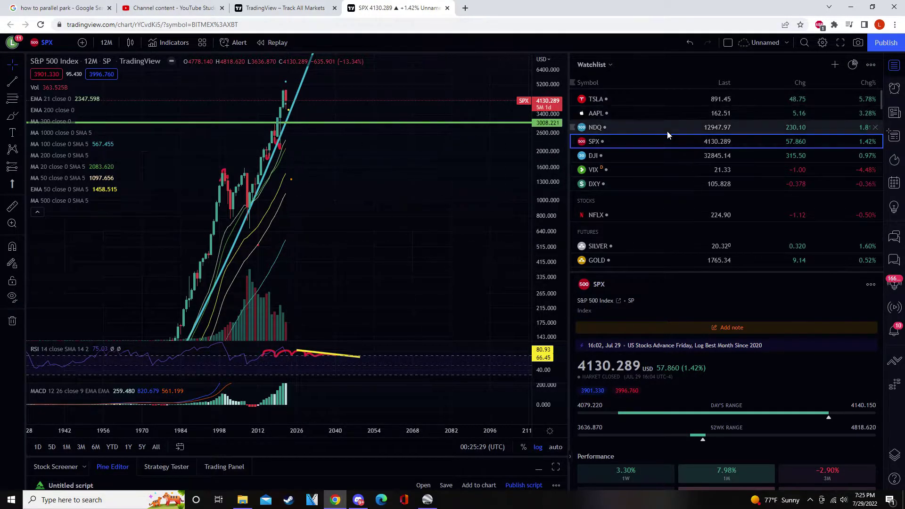
{"action": "left_click", "coordinate": [12, 116]}
{"action": "left_click_drag", "start_coordinate": [284, 102], "coordinate": [291, 109]}
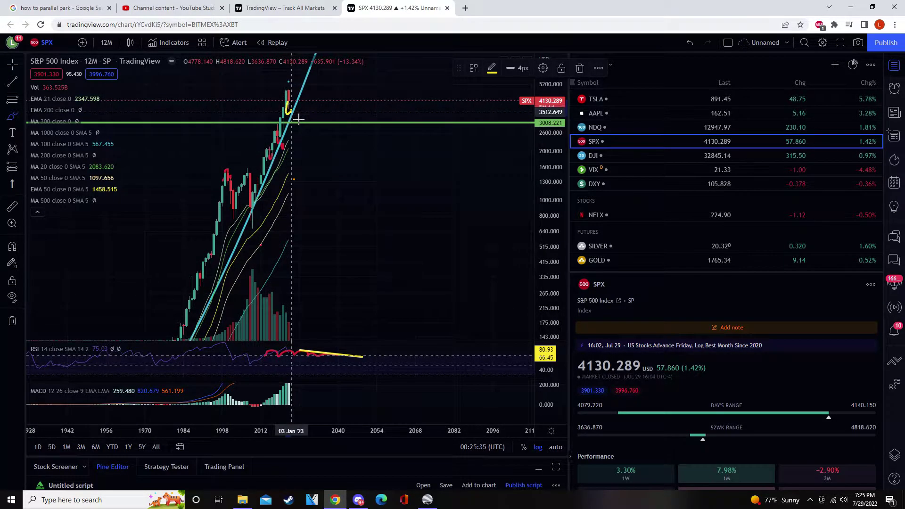
{"action": "mouse_move", "coordinate": [286, 102]}
{"action": "left_mouse_down"}
{"action": "mouse_move", "coordinate": [288, 115]}
{"action": "mouse_move", "coordinate": [294, 103]}
{"action": "left_mouse_up"}
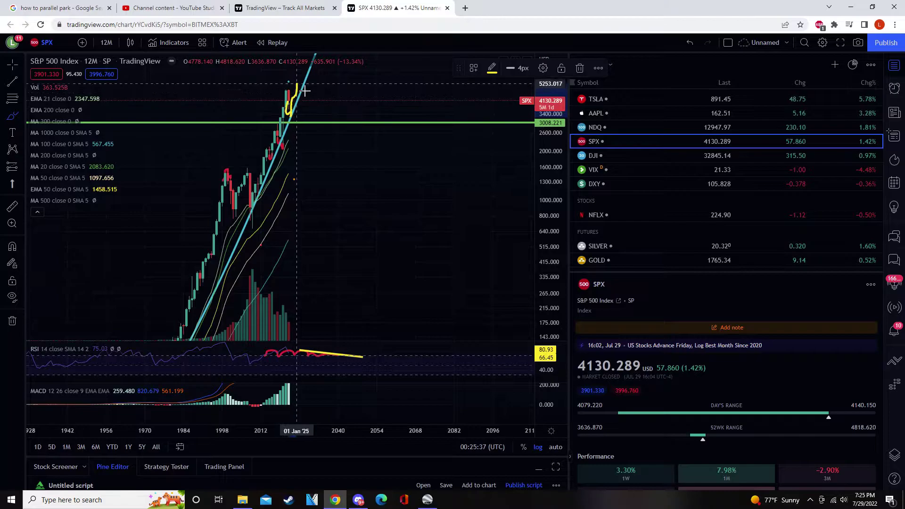
{"action": "key", "text": "ctrl+z"}
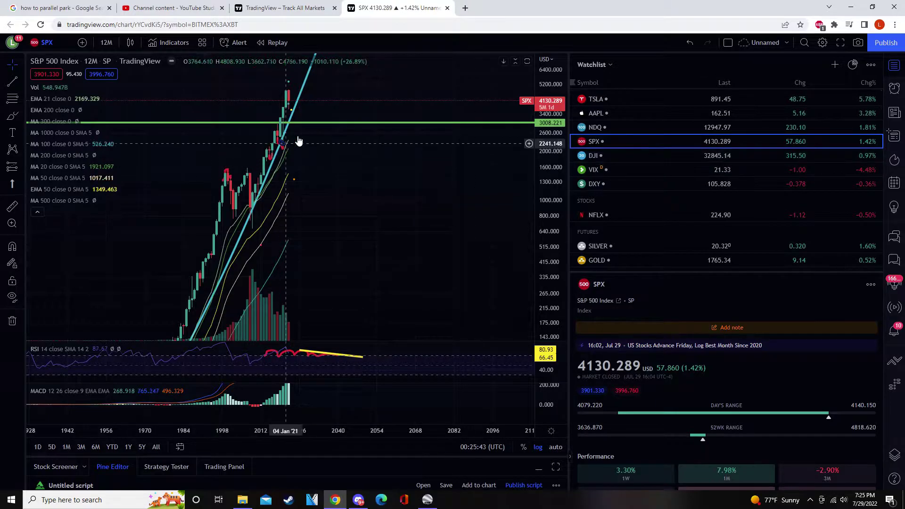
{"action": "left_click", "coordinate": [595, 128]}
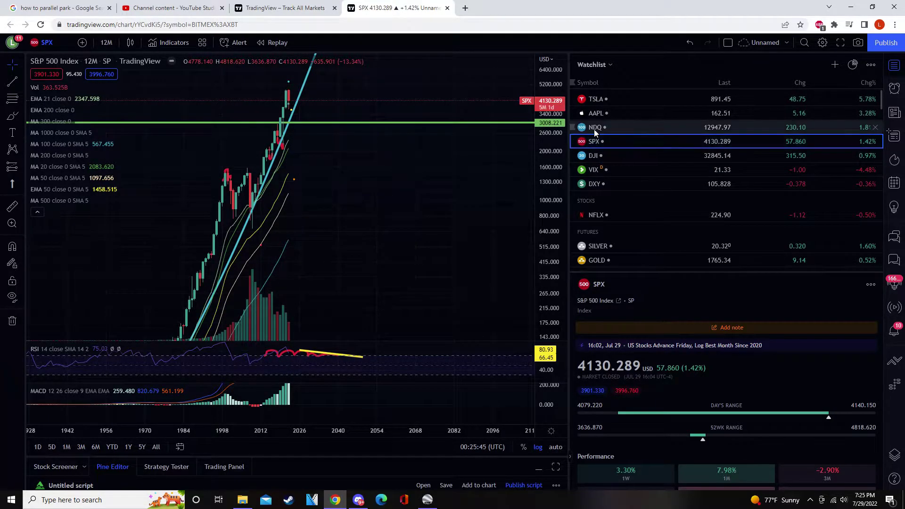
{"action": "left_click", "coordinate": [596, 141]}
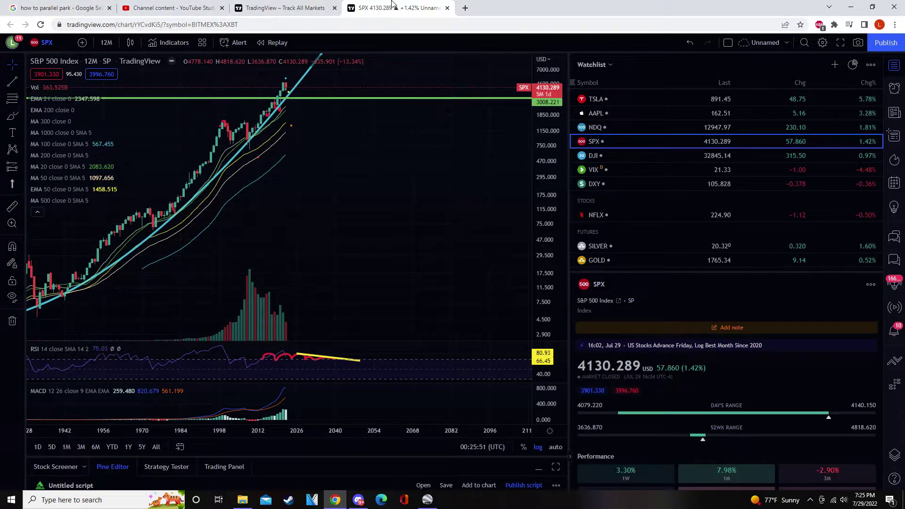
Open Twitter in a new tab, go to your profile, and open the quoted savings-rate tweet.
{"action": "left_click", "coordinate": [470, 6]}
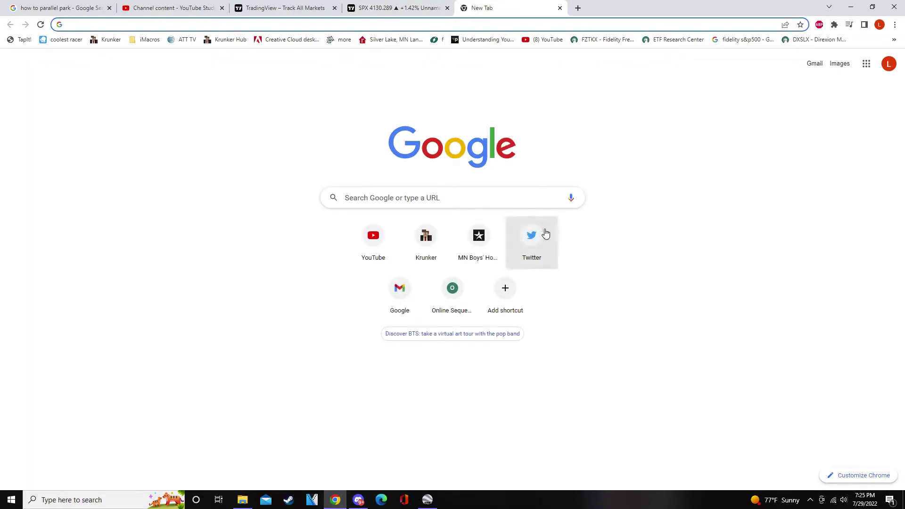
{"action": "left_click", "coordinate": [540, 236]}
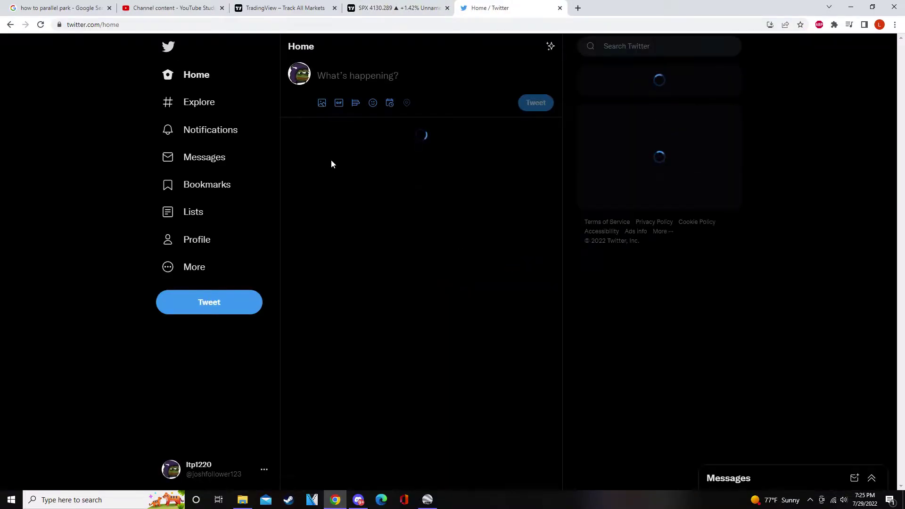
{"action": "left_click", "coordinate": [220, 238]}
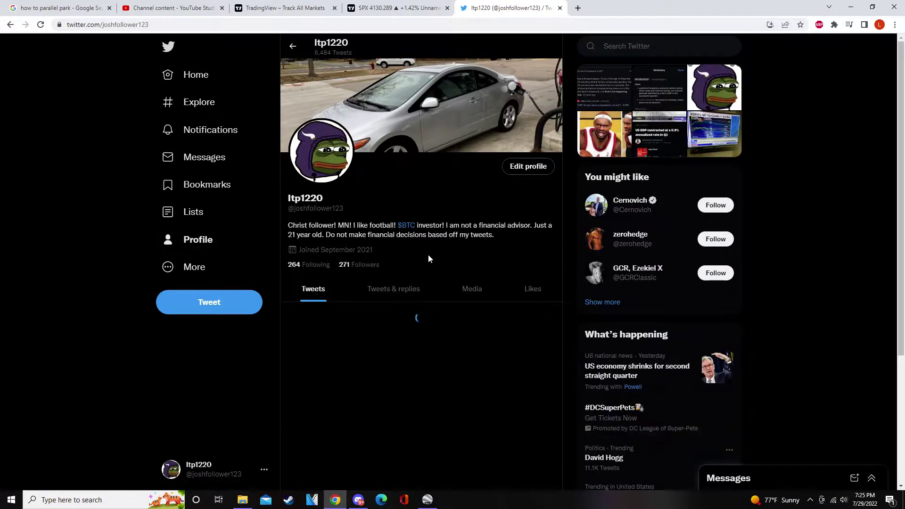
{"action": "scroll", "coordinate": [430, 264], "scroll_direction": "down", "scroll_amount": 10}
{"action": "scroll", "coordinate": [424, 280], "scroll_direction": "down", "scroll_amount": 13}
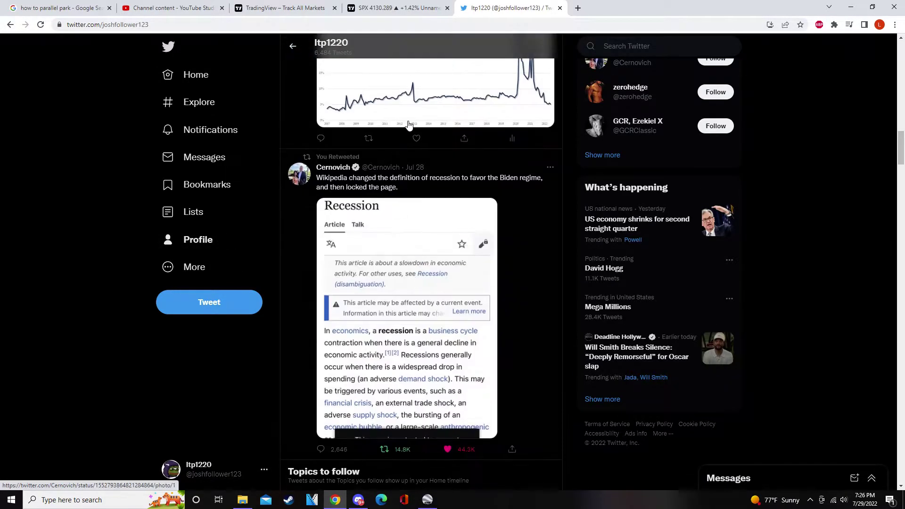
{"action": "scroll", "coordinate": [414, 179], "scroll_direction": "up", "scroll_amount": 5}
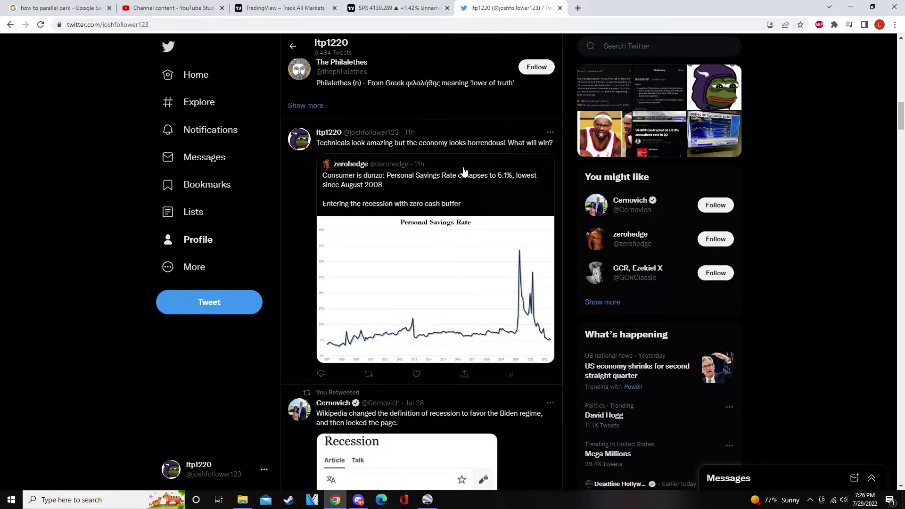
{"action": "left_click", "coordinate": [439, 182]}
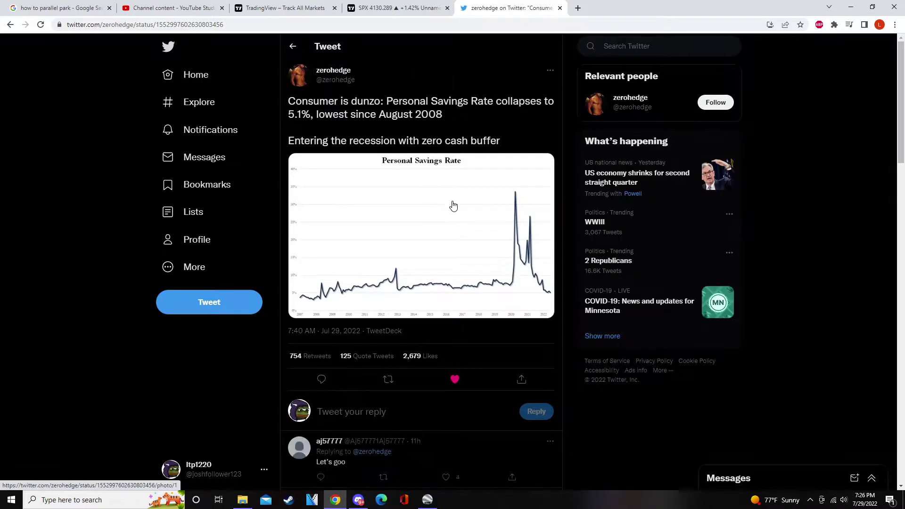
View the savings-rate chart full size, highlight the 'zero cash buffer' phrase, then go back Home.
{"action": "left_click", "coordinate": [449, 201]}
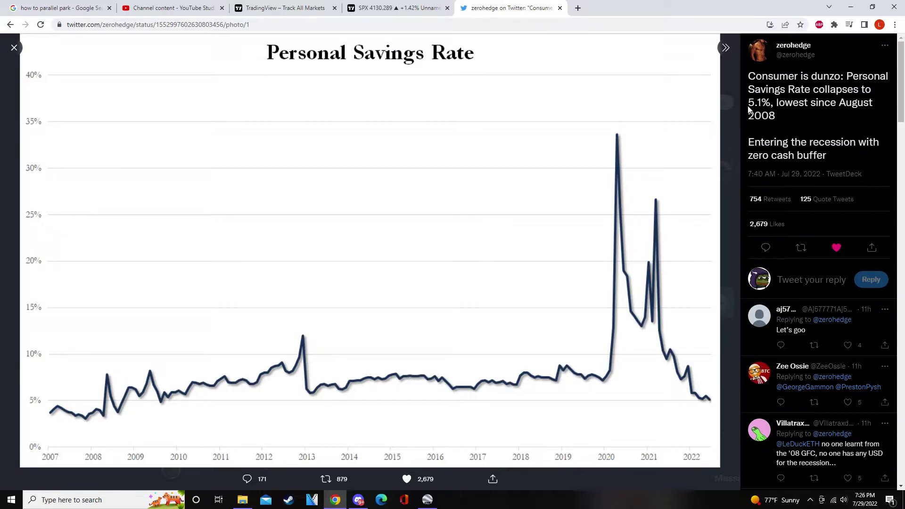
{"action": "left_click", "coordinate": [792, 100]}
{"action": "left_click", "coordinate": [14, 48]}
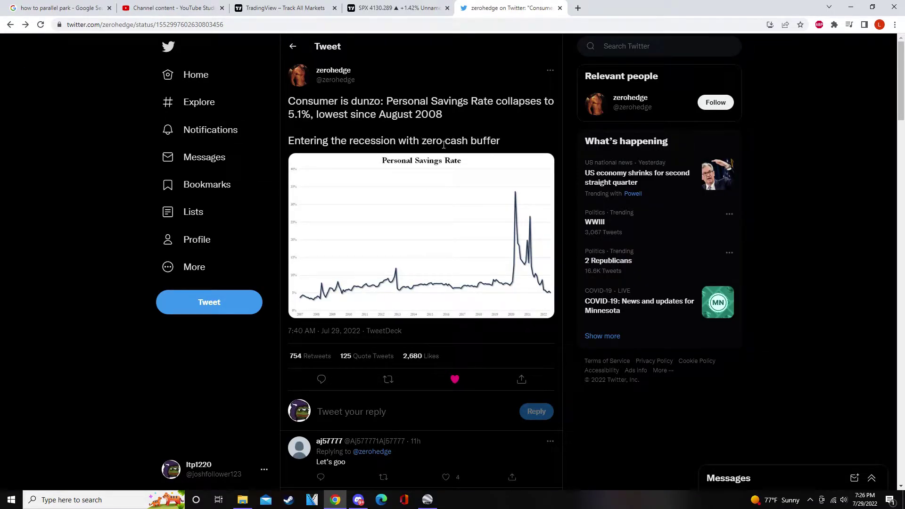
{"action": "left_click_drag", "start_coordinate": [437, 142], "coordinate": [501, 142]}
{"action": "left_click", "coordinate": [501, 142]}
{"action": "left_click_drag", "start_coordinate": [418, 141], "coordinate": [468, 142]}
{"action": "left_click", "coordinate": [418, 136]}
{"action": "left_click", "coordinate": [200, 83]}
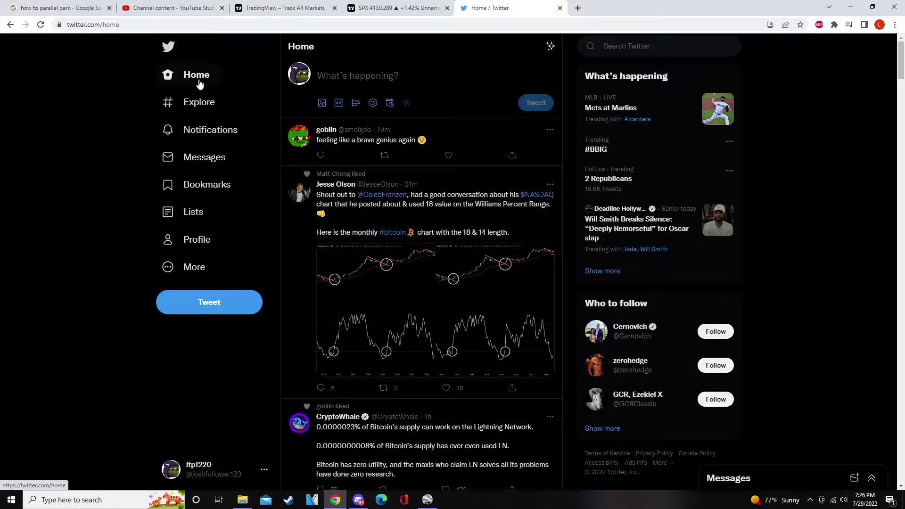
Like the bitcoin Williams %R chart tweet from its full-size view, then open its author's profile.
{"action": "left_click", "coordinate": [426, 293]}
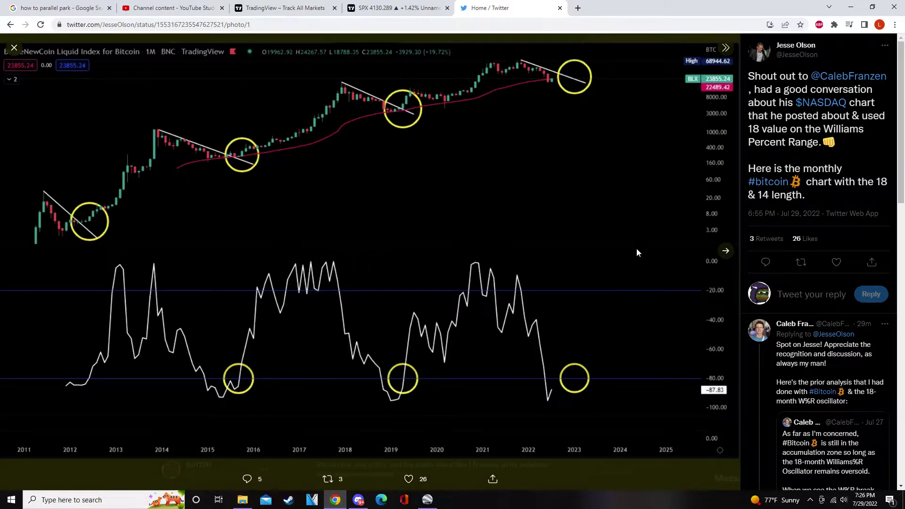
{"action": "left_click", "coordinate": [836, 262]}
{"action": "left_click", "coordinate": [15, 47]}
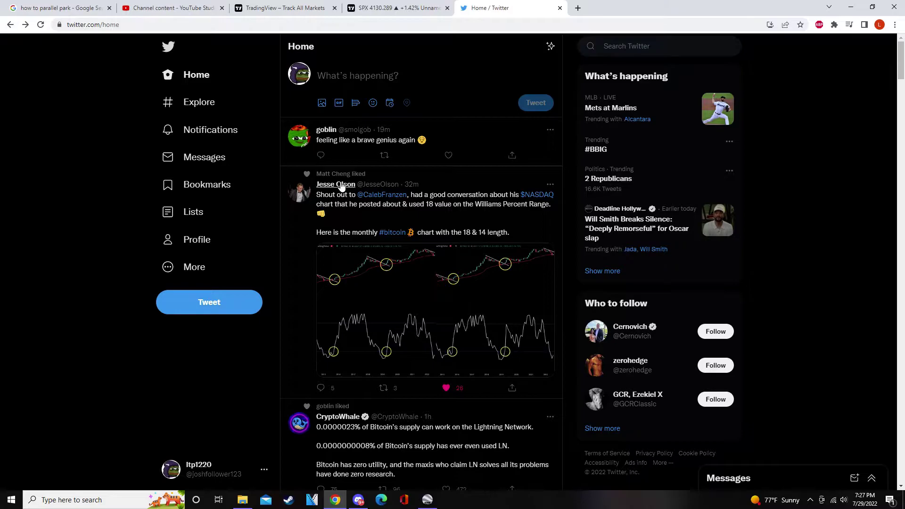
{"action": "left_click", "coordinate": [341, 187]}
{"action": "mouse_move", "coordinate": [342, 199]}
{"action": "left_mouse_down"}
{"action": "mouse_move", "coordinate": [291, 201]}
{"action": "mouse_move", "coordinate": [340, 203]}
{"action": "mouse_move", "coordinate": [322, 204]}
{"action": "mouse_move", "coordinate": [344, 214]}
{"action": "left_mouse_up"}
Highlight the author's name and handle, scroll their tweets, then go to Home.
{"action": "left_click", "coordinate": [294, 203]}
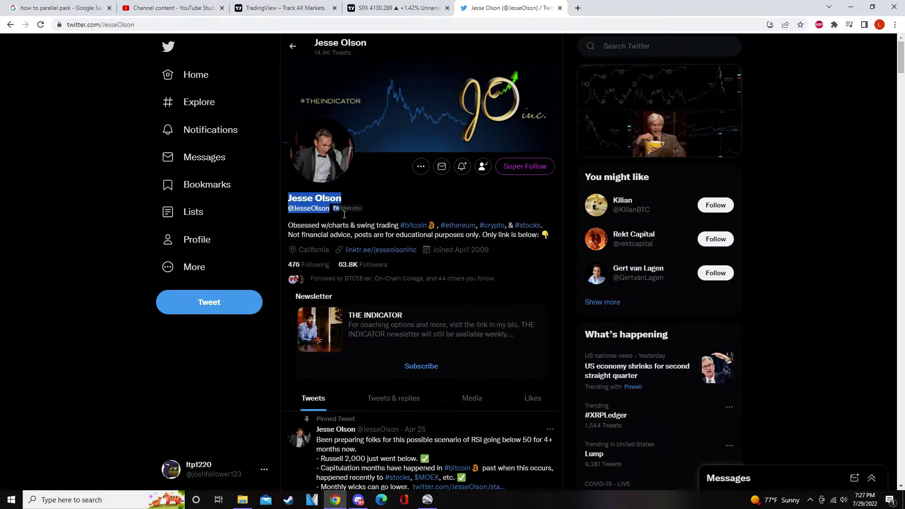
{"action": "left_click", "coordinate": [344, 215]}
{"action": "mouse_move", "coordinate": [288, 200]}
{"action": "left_mouse_down"}
{"action": "mouse_move", "coordinate": [353, 205]}
{"action": "mouse_move", "coordinate": [370, 220]}
{"action": "mouse_move", "coordinate": [326, 207]}
{"action": "mouse_move", "coordinate": [313, 217]}
{"action": "mouse_move", "coordinate": [289, 209]}
{"action": "mouse_move", "coordinate": [391, 211]}
{"action": "mouse_move", "coordinate": [556, 242]}
{"action": "mouse_move", "coordinate": [304, 201]}
{"action": "left_mouse_up"}
{"action": "left_click", "coordinate": [349, 202]}
{"action": "scroll", "coordinate": [349, 202], "scroll_direction": "down", "scroll_amount": 5}
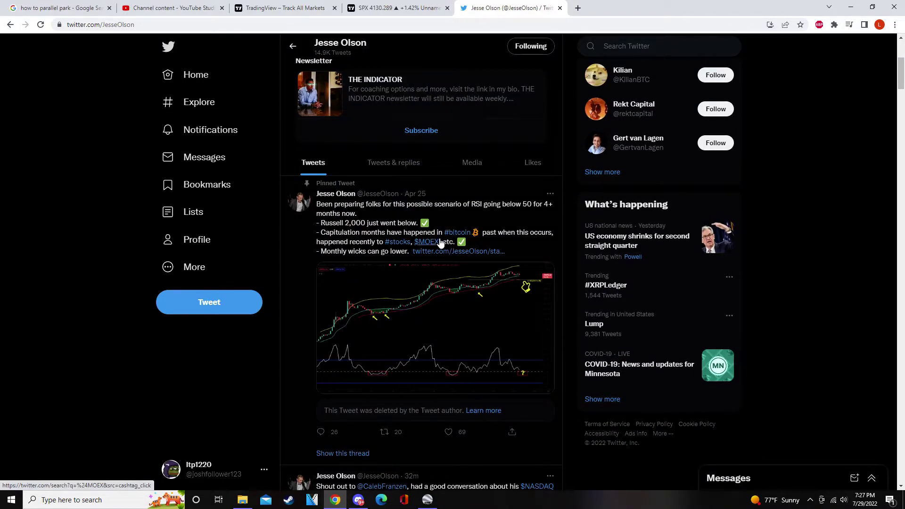
{"action": "scroll", "coordinate": [434, 238], "scroll_direction": "down", "scroll_amount": 10}
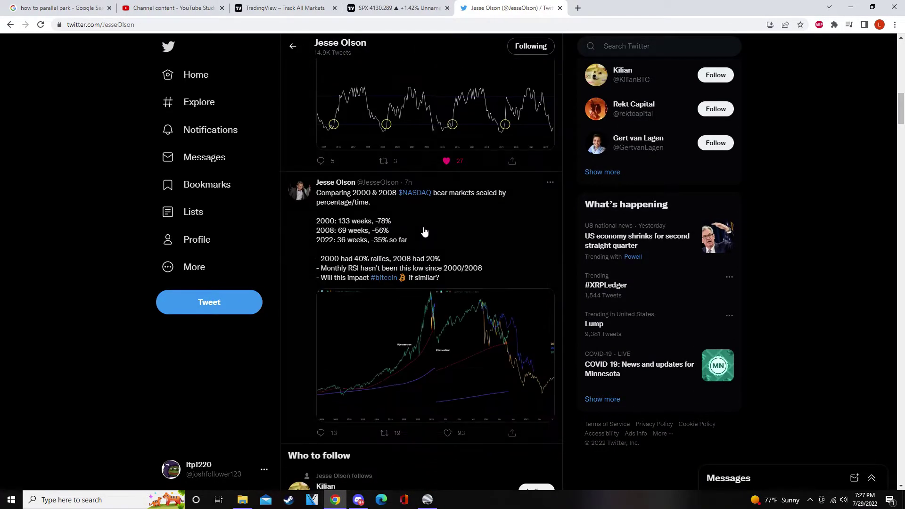
{"action": "scroll", "coordinate": [430, 234], "scroll_direction": "up", "scroll_amount": 3}
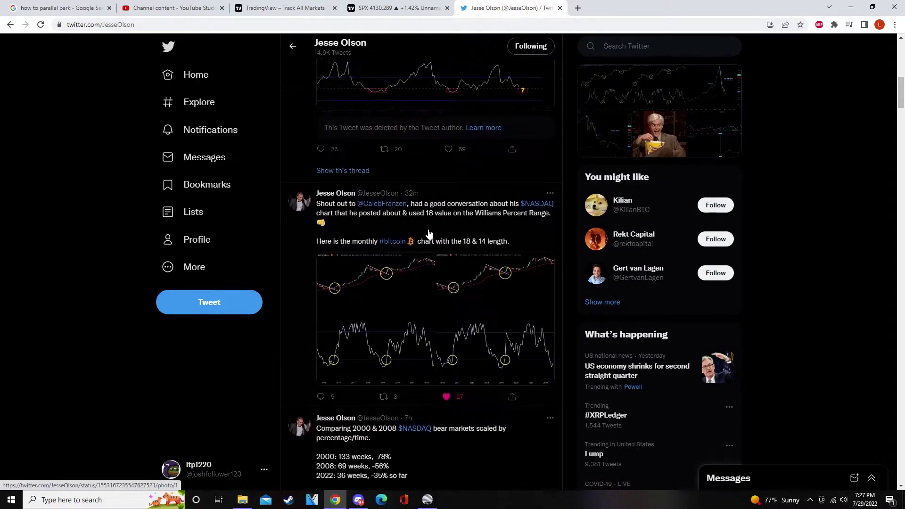
{"action": "scroll", "coordinate": [429, 234], "scroll_direction": "up", "scroll_amount": 10}
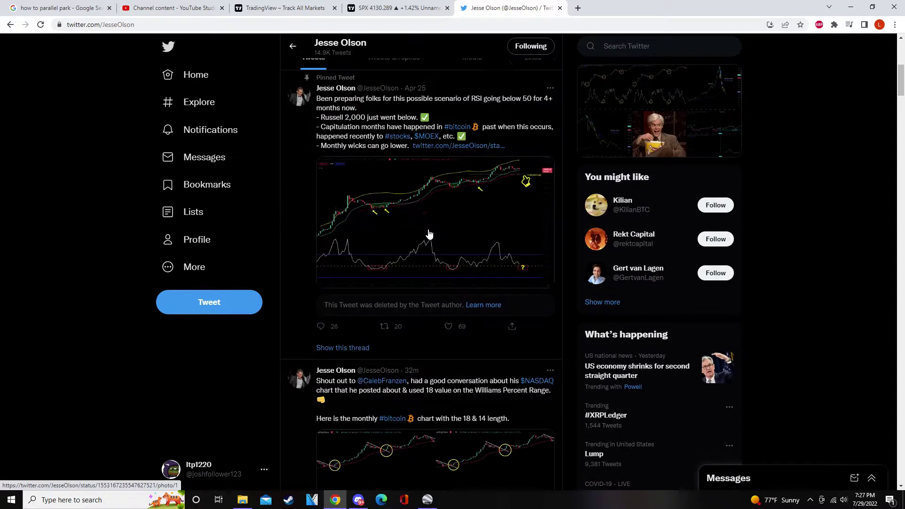
{"action": "left_click", "coordinate": [174, 81]}
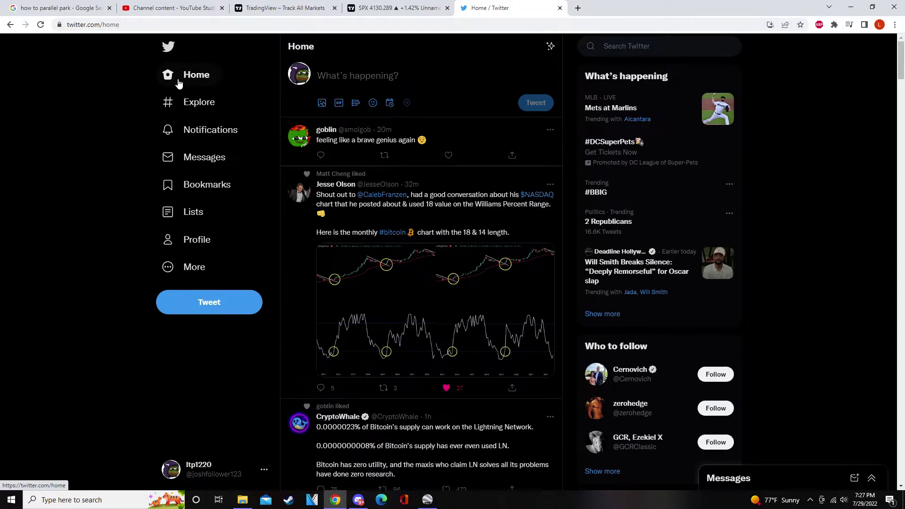
Reopen the author's profile, highlight parts of its link and bio, scroll, and return Home.
{"action": "left_click", "coordinate": [302, 190]}
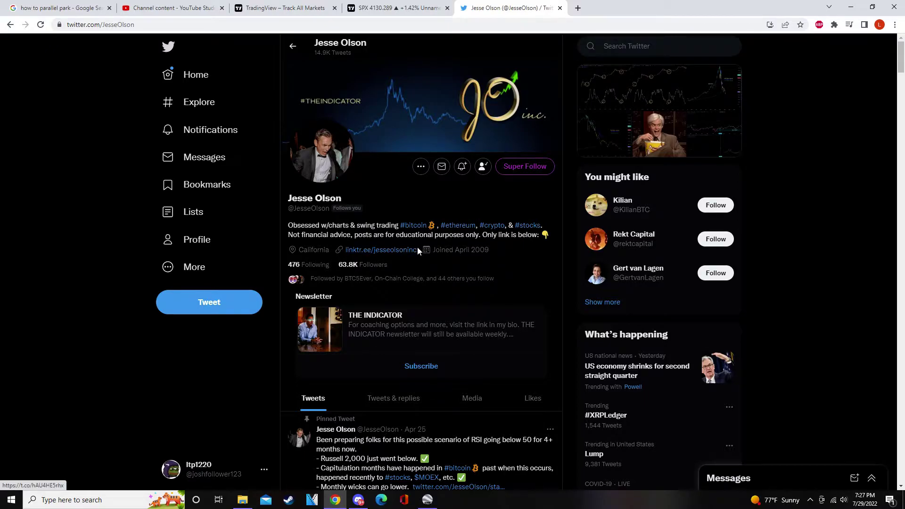
{"action": "mouse_move", "coordinate": [417, 248]}
{"action": "left_mouse_down"}
{"action": "mouse_move", "coordinate": [362, 257]}
{"action": "mouse_move", "coordinate": [421, 256]}
{"action": "left_mouse_up"}
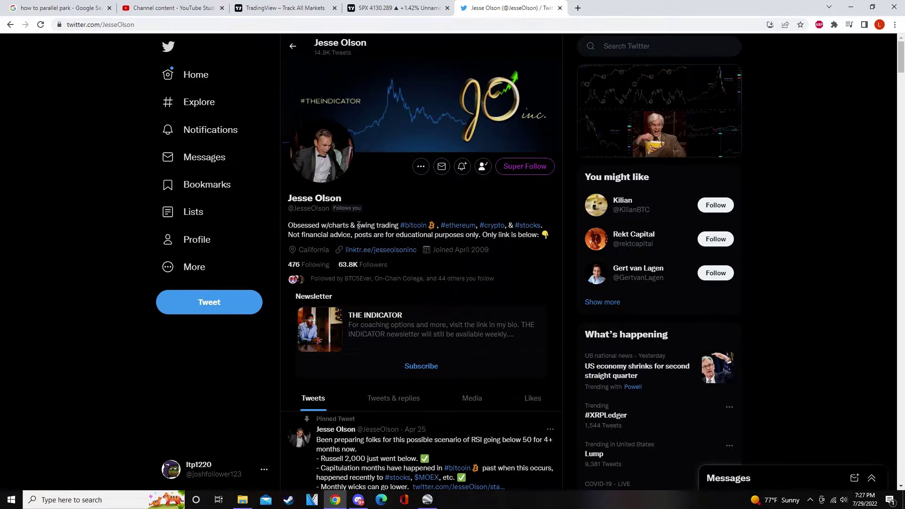
{"action": "scroll", "coordinate": [358, 226], "scroll_direction": "down", "scroll_amount": 15}
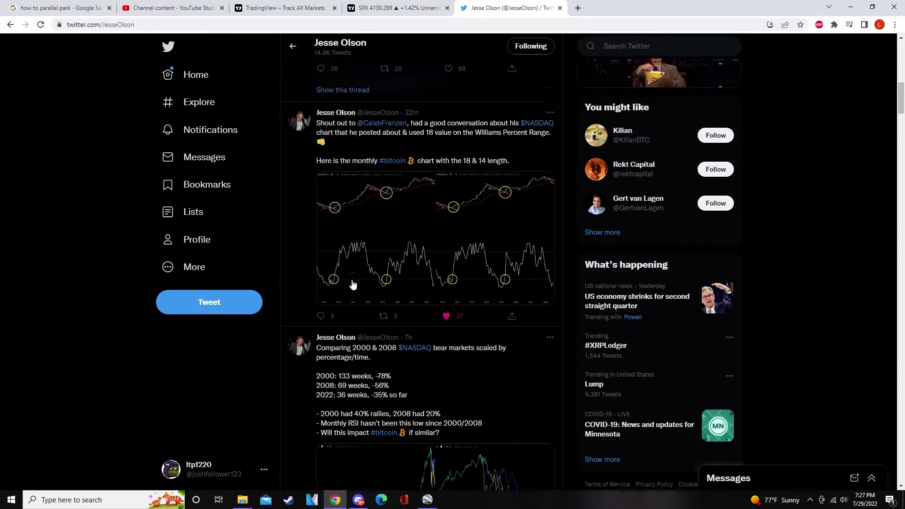
{"action": "scroll", "coordinate": [353, 284], "scroll_direction": "up", "scroll_amount": 15}
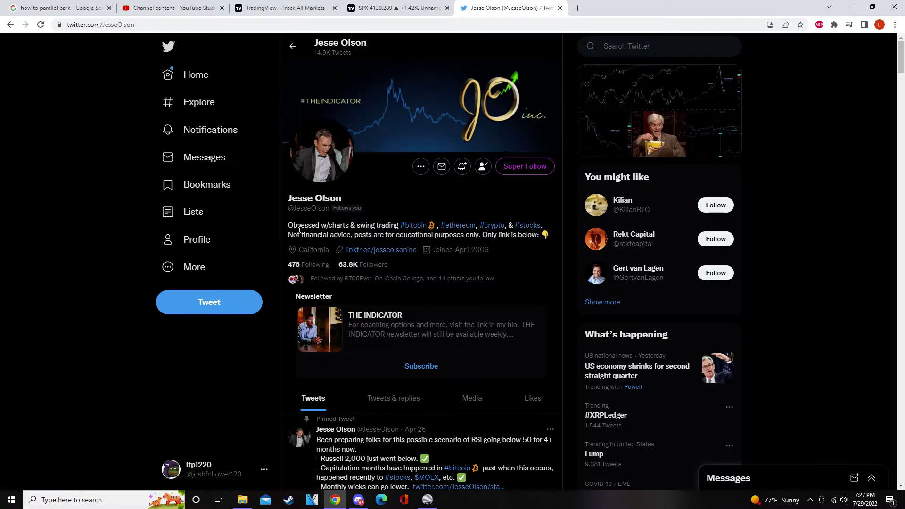
{"action": "left_click_drag", "start_coordinate": [299, 230], "coordinate": [320, 233]}
{"action": "left_click", "coordinate": [306, 234]}
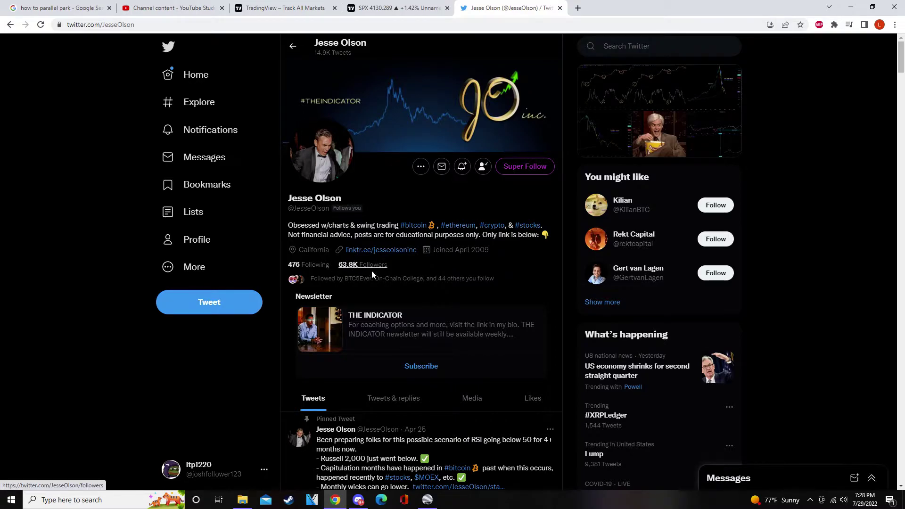
{"action": "scroll", "coordinate": [388, 309], "scroll_direction": "down", "scroll_amount": 5}
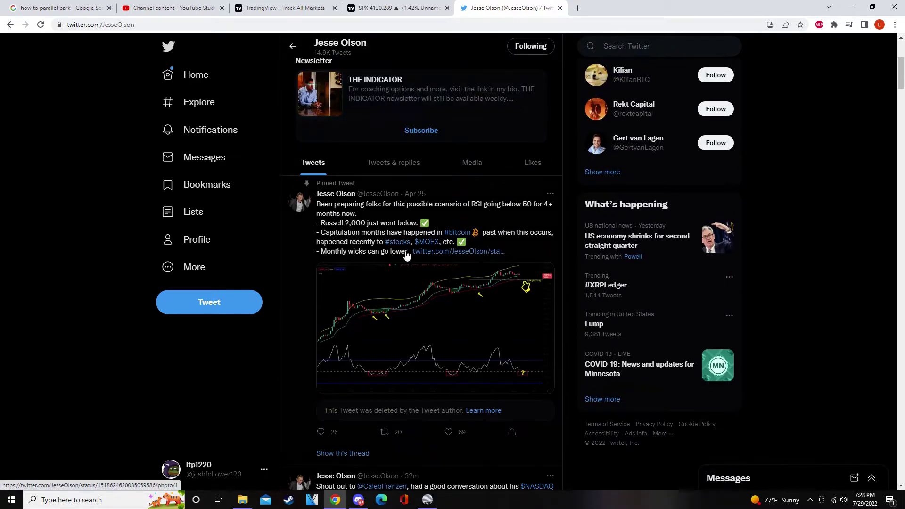
{"action": "scroll", "coordinate": [463, 142], "scroll_direction": "up", "scroll_amount": 2}
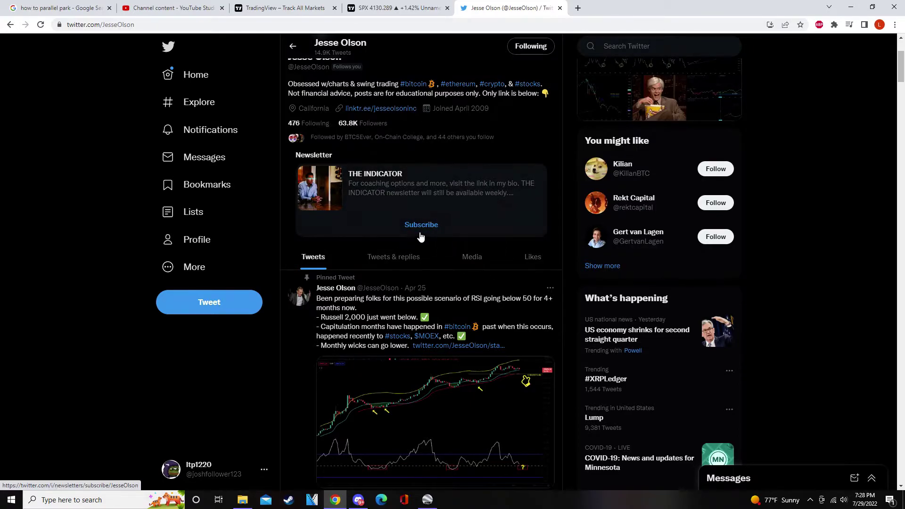
{"action": "scroll", "coordinate": [421, 237], "scroll_direction": "down", "scroll_amount": 5}
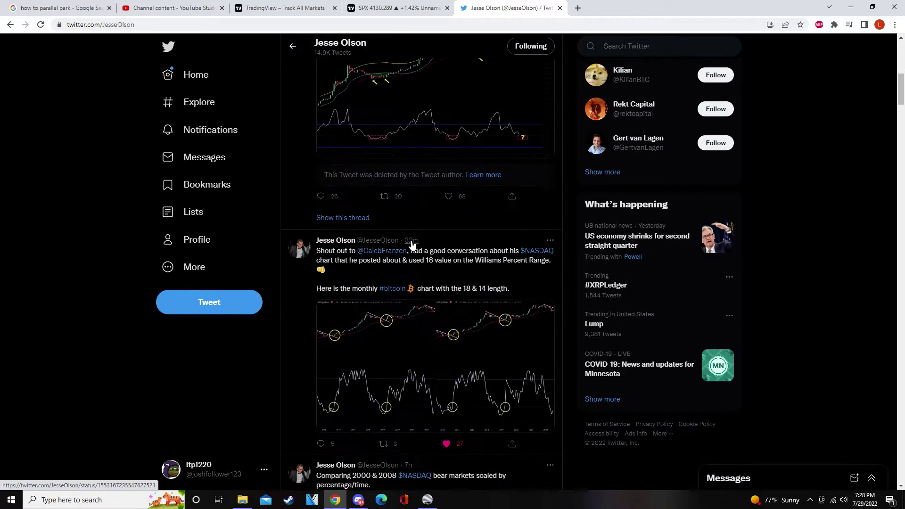
{"action": "scroll", "coordinate": [409, 245], "scroll_direction": "up", "scroll_amount": 8}
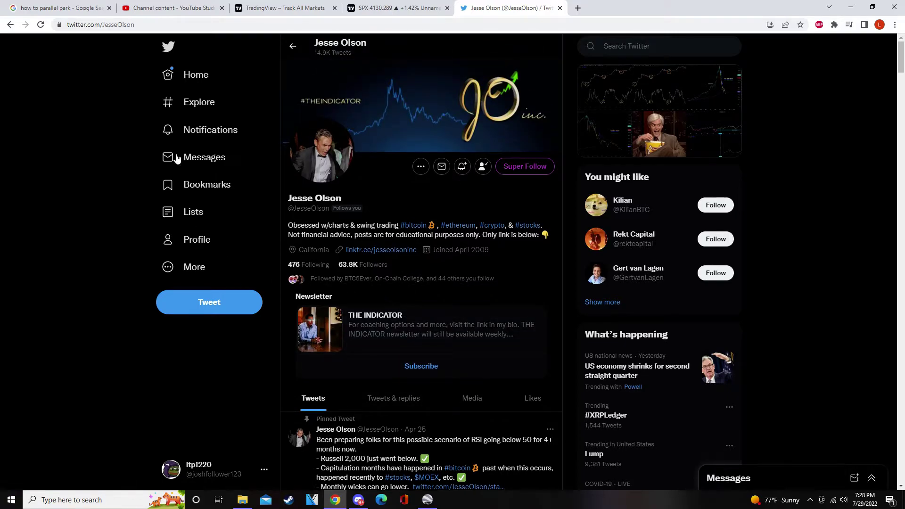
{"action": "left_click", "coordinate": [171, 74]}
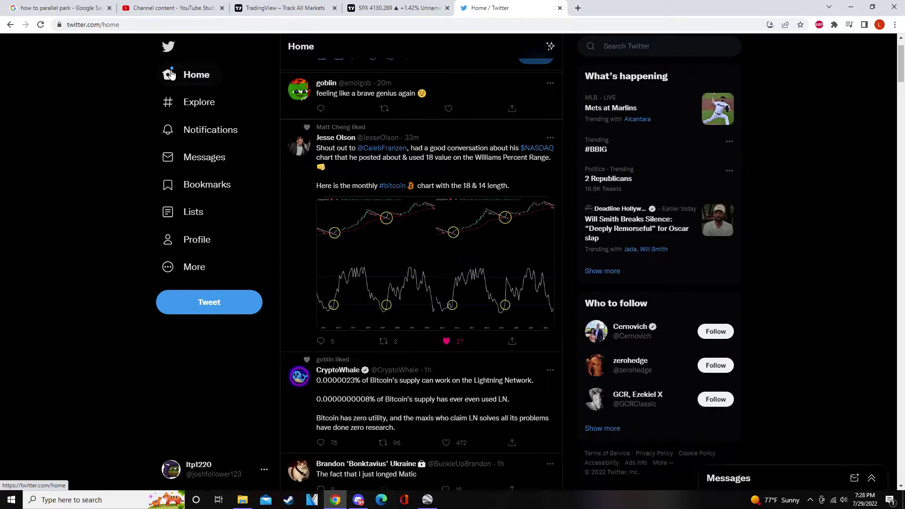
Refresh the Home timeline, open the author's profile once more, then return Home.
{"action": "left_click", "coordinate": [171, 74]}
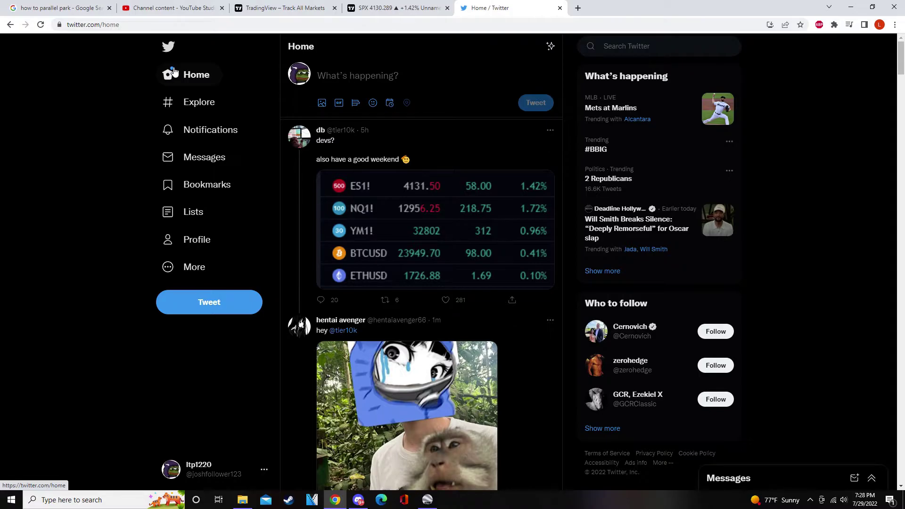
{"action": "scroll", "coordinate": [490, 235], "scroll_direction": "down", "scroll_amount": 13}
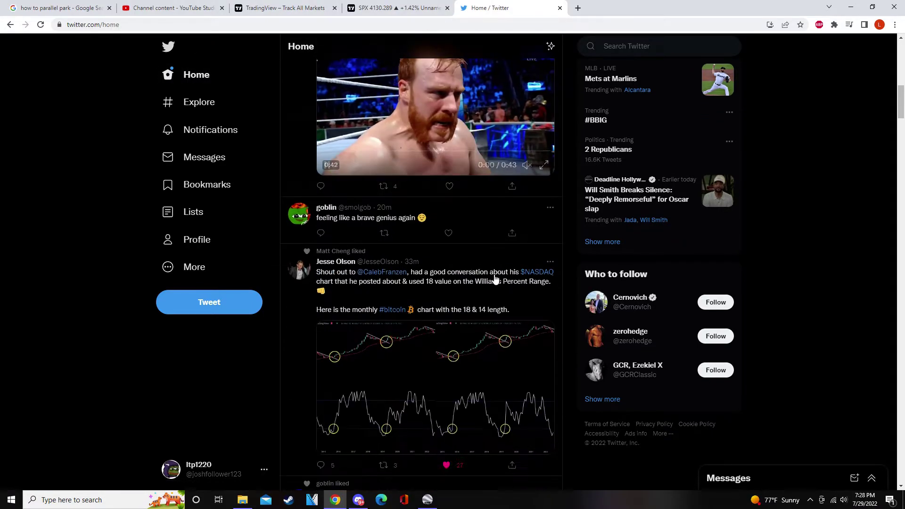
{"action": "scroll", "coordinate": [490, 234], "scroll_direction": "down", "scroll_amount": 2}
{"action": "left_click", "coordinate": [336, 163]}
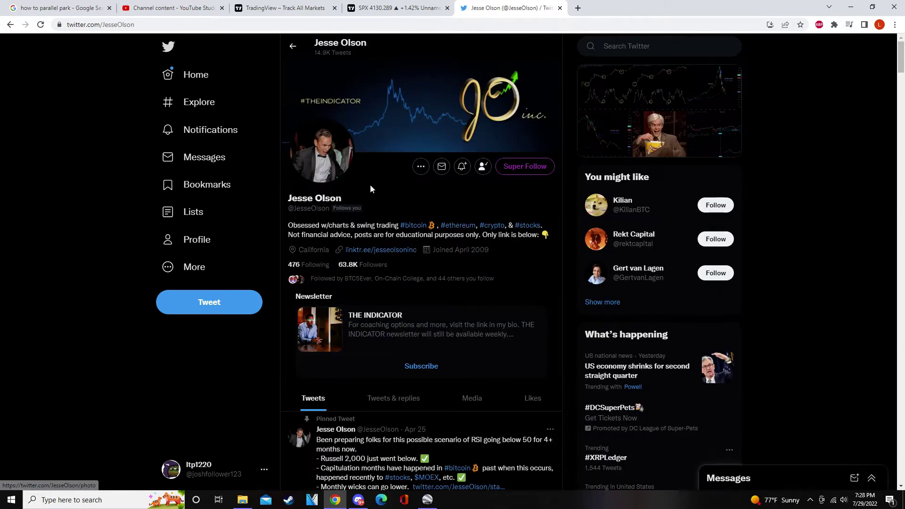
{"action": "scroll", "coordinate": [373, 193], "scroll_direction": "down", "scroll_amount": 5}
{"action": "scroll", "coordinate": [373, 210], "scroll_direction": "up", "scroll_amount": 6}
{"action": "left_click", "coordinate": [182, 75]}
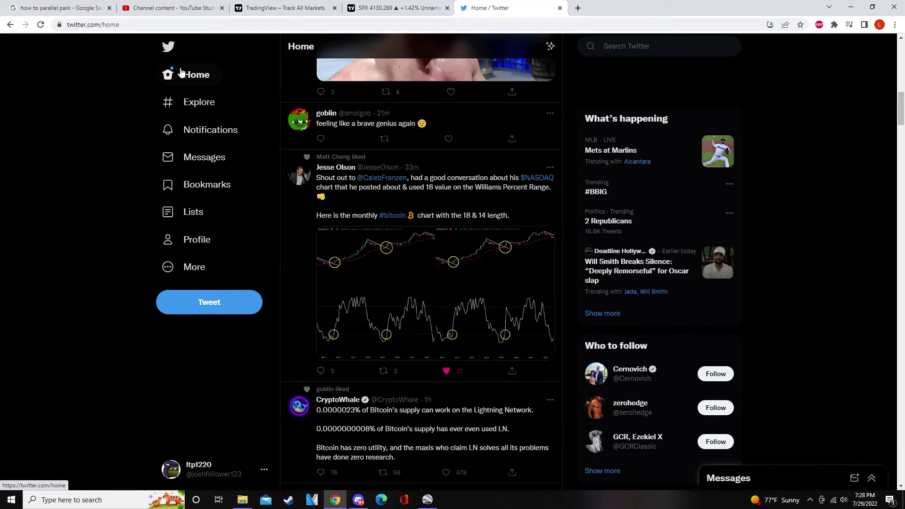
Open your own profile, scroll its feed, and view the Wikipedia Recession screenshot enlarged.
{"action": "left_click", "coordinate": [219, 252]}
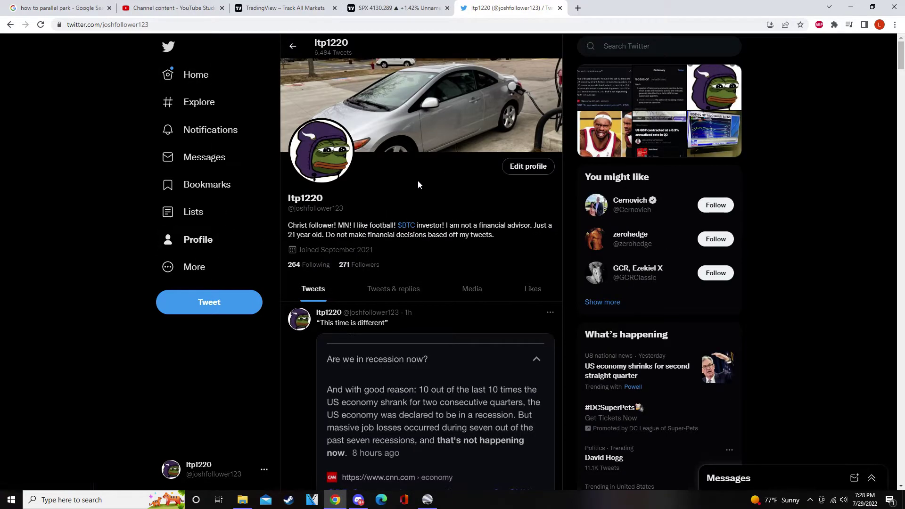
{"action": "scroll", "coordinate": [415, 180], "scroll_direction": "down", "scroll_amount": 14}
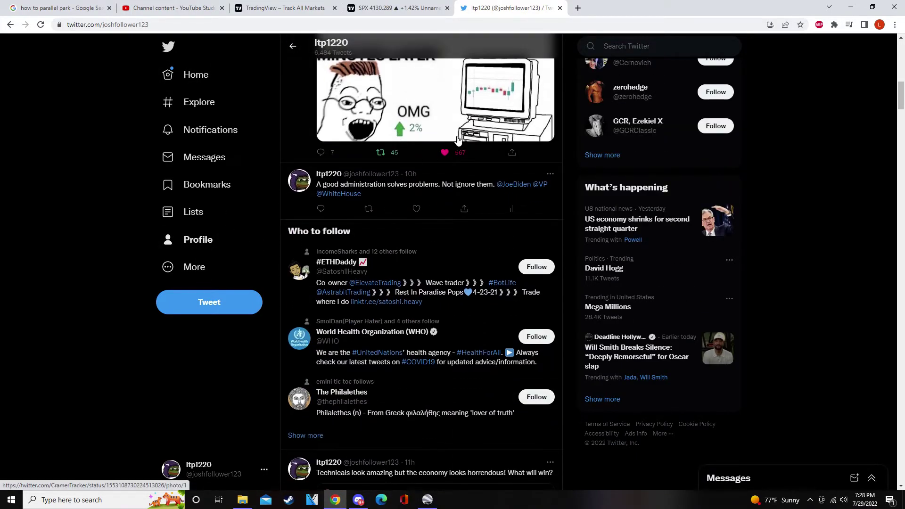
{"action": "scroll", "coordinate": [482, 202], "scroll_direction": "down", "scroll_amount": 10}
{"action": "scroll", "coordinate": [483, 202], "scroll_direction": "down", "scroll_amount": 15}
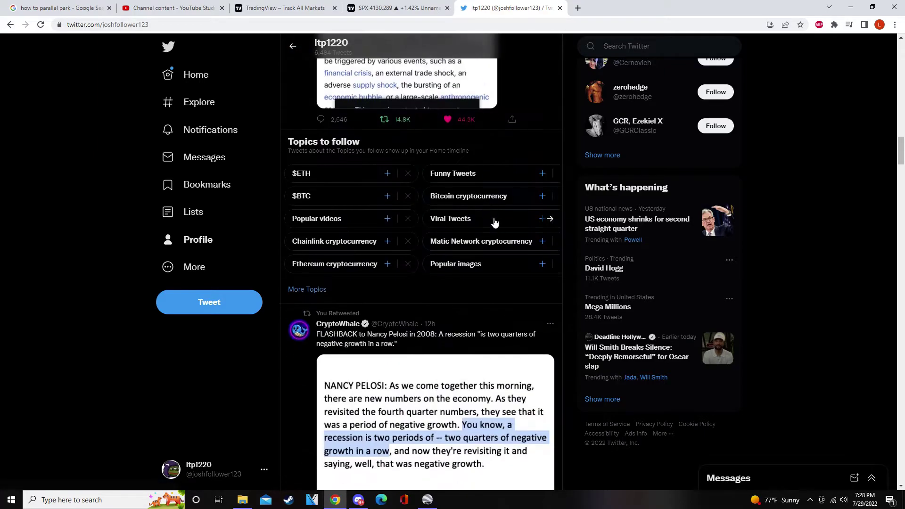
{"action": "scroll", "coordinate": [513, 249], "scroll_direction": "up", "scroll_amount": 20}
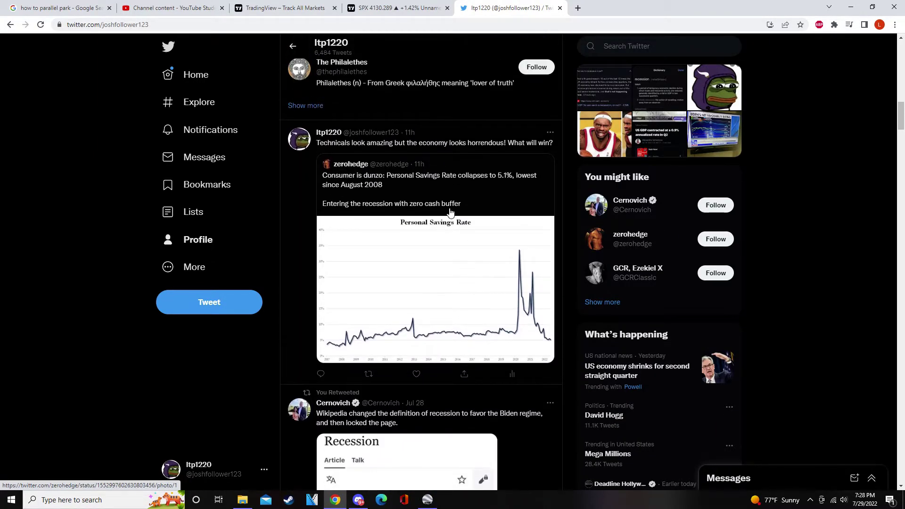
{"action": "scroll", "coordinate": [457, 208], "scroll_direction": "down", "scroll_amount": 12}
{"action": "scroll", "coordinate": [463, 208], "scroll_direction": "up", "scroll_amount": 4}
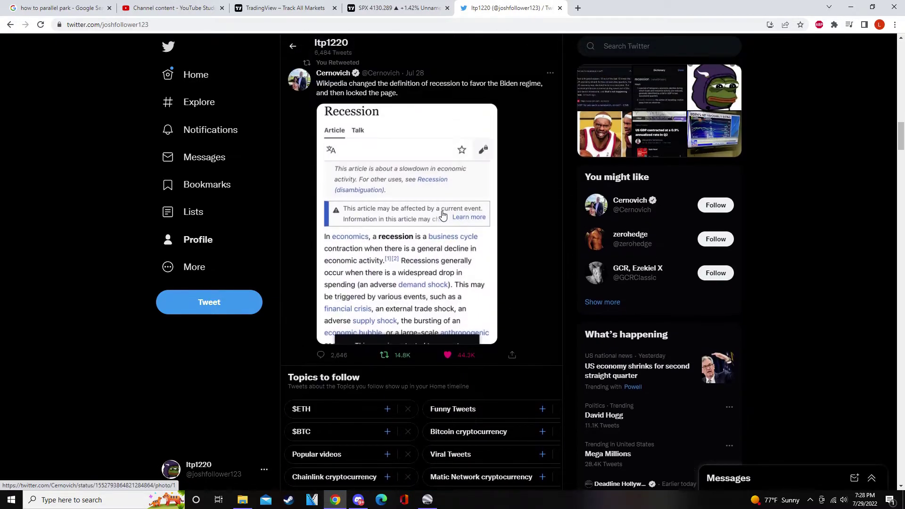
{"action": "left_click", "coordinate": [439, 212]}
{"action": "left_click", "coordinate": [589, 190]}
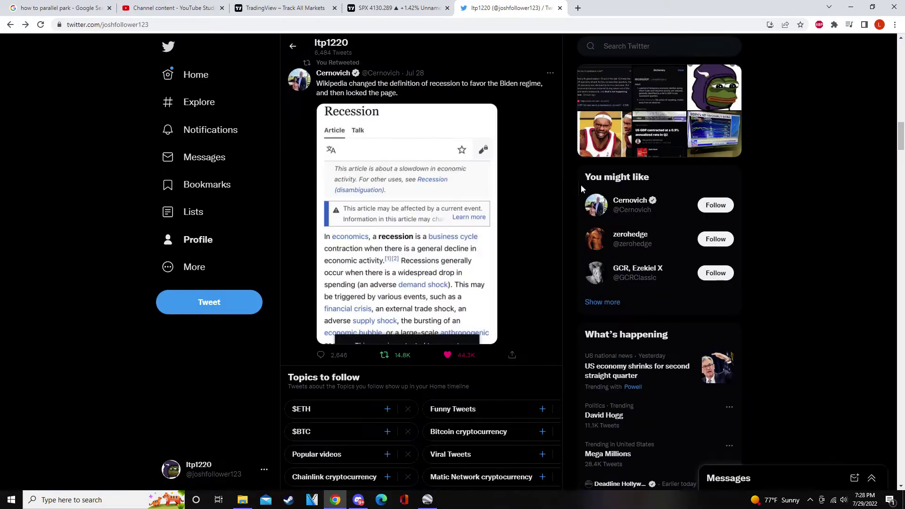
Scroll further down your profile feed, then return to the top of the Home timeline.
{"action": "scroll", "coordinate": [434, 274], "scroll_direction": "down", "scroll_amount": 9}
{"action": "scroll", "coordinate": [437, 271], "scroll_direction": "down", "scroll_amount": 3}
{"action": "scroll", "coordinate": [441, 266], "scroll_direction": "up", "scroll_amount": 3}
{"action": "scroll", "coordinate": [450, 262], "scroll_direction": "down", "scroll_amount": 1}
{"action": "scroll", "coordinate": [450, 263], "scroll_direction": "down", "scroll_amount": 10}
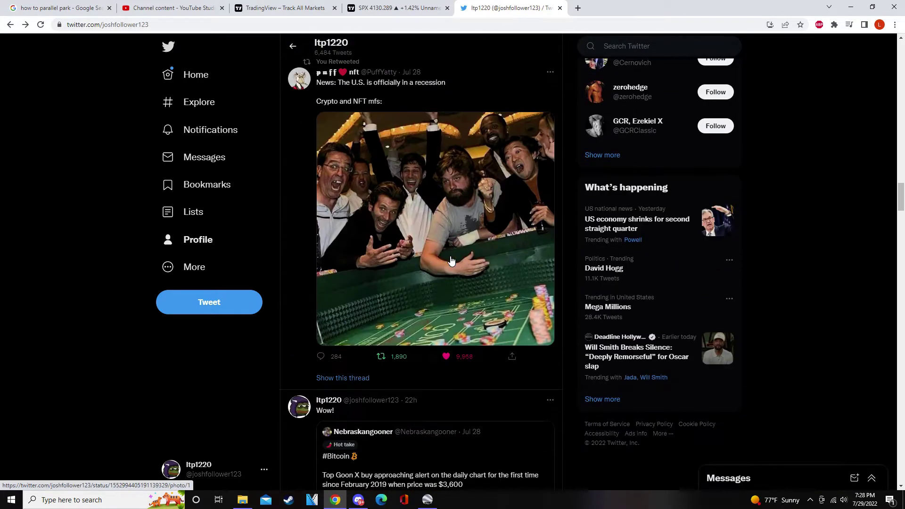
{"action": "scroll", "coordinate": [453, 262], "scroll_direction": "down", "scroll_amount": 8}
{"action": "scroll", "coordinate": [459, 261], "scroll_direction": "down", "scroll_amount": 20}
{"action": "scroll", "coordinate": [476, 260], "scroll_direction": "up", "scroll_amount": 5}
{"action": "scroll", "coordinate": [478, 255], "scroll_direction": "down", "scroll_amount": 4}
{"action": "scroll", "coordinate": [472, 266], "scroll_direction": "down", "scroll_amount": 2}
{"action": "scroll", "coordinate": [473, 269], "scroll_direction": "down", "scroll_amount": 10}
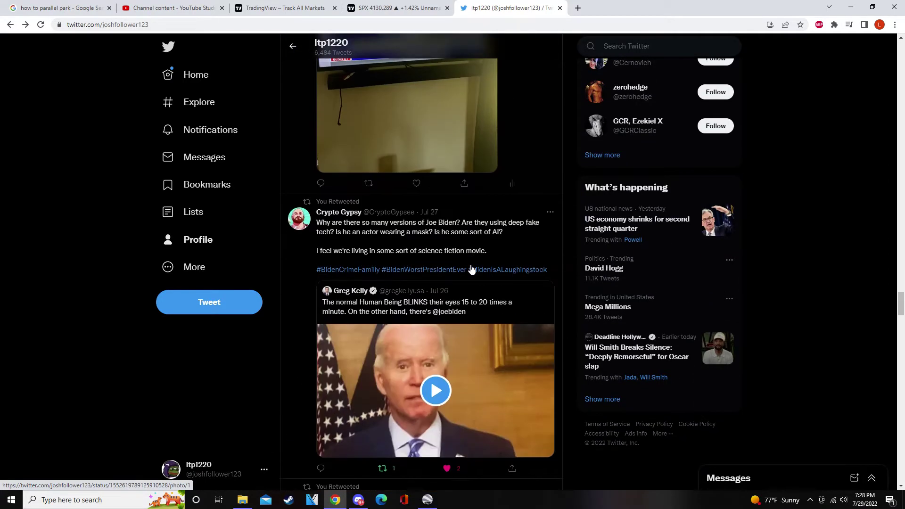
{"action": "scroll", "coordinate": [474, 269], "scroll_direction": "up", "scroll_amount": 4}
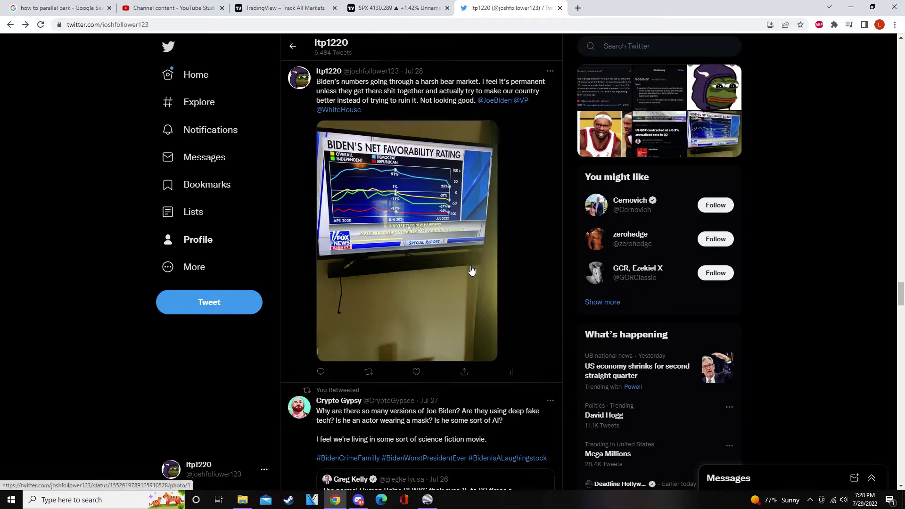
{"action": "scroll", "coordinate": [474, 269], "scroll_direction": "down", "scroll_amount": 20}
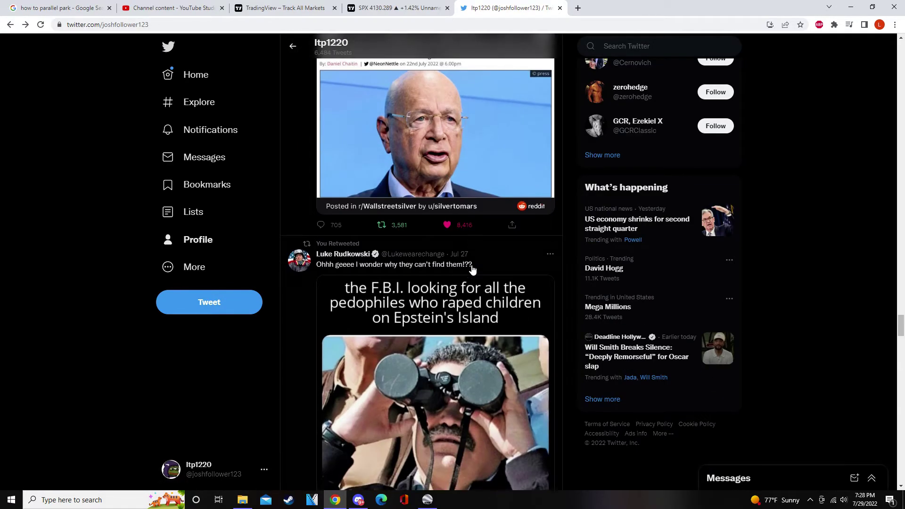
{"action": "scroll", "coordinate": [473, 268], "scroll_direction": "up", "scroll_amount": 2}
{"action": "scroll", "coordinate": [475, 267], "scroll_direction": "down", "scroll_amount": 6}
{"action": "scroll", "coordinate": [477, 267], "scroll_direction": "down", "scroll_amount": 6}
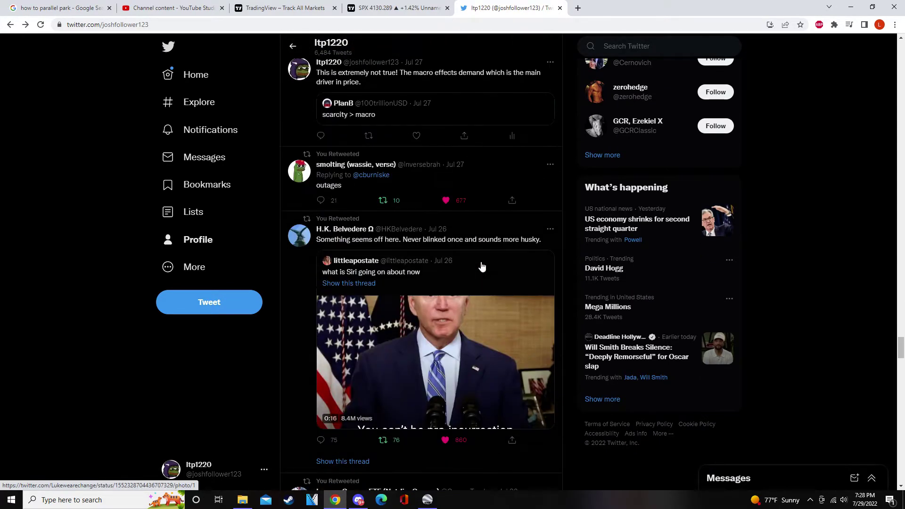
{"action": "left_click", "coordinate": [210, 80]}
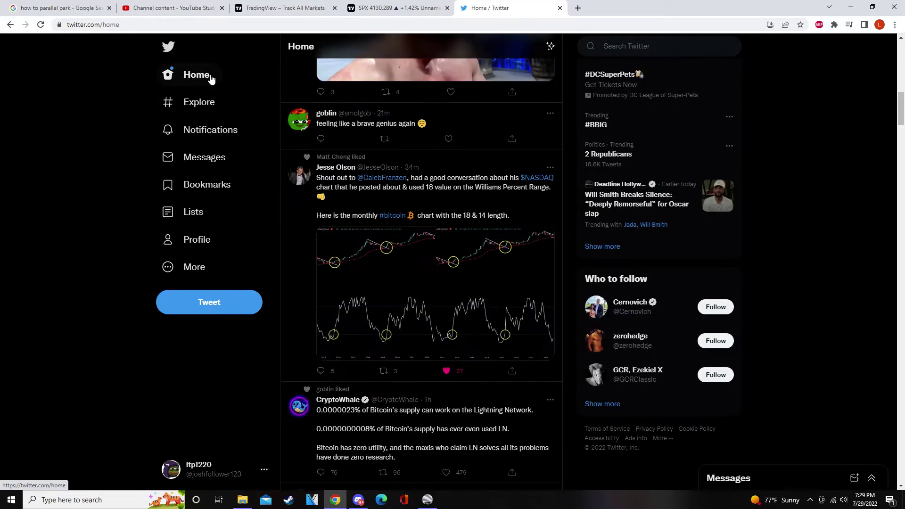
{"action": "left_click", "coordinate": [210, 80]}
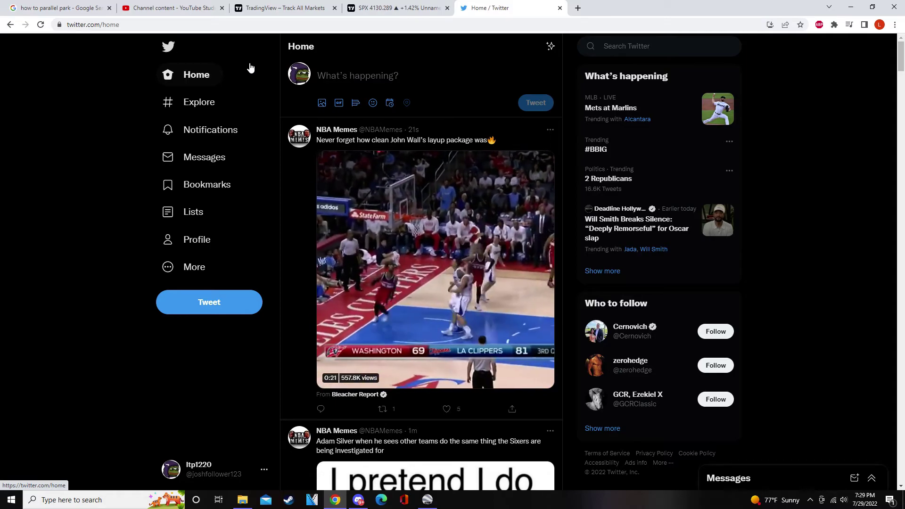
{"action": "left_click", "coordinate": [399, 6]}
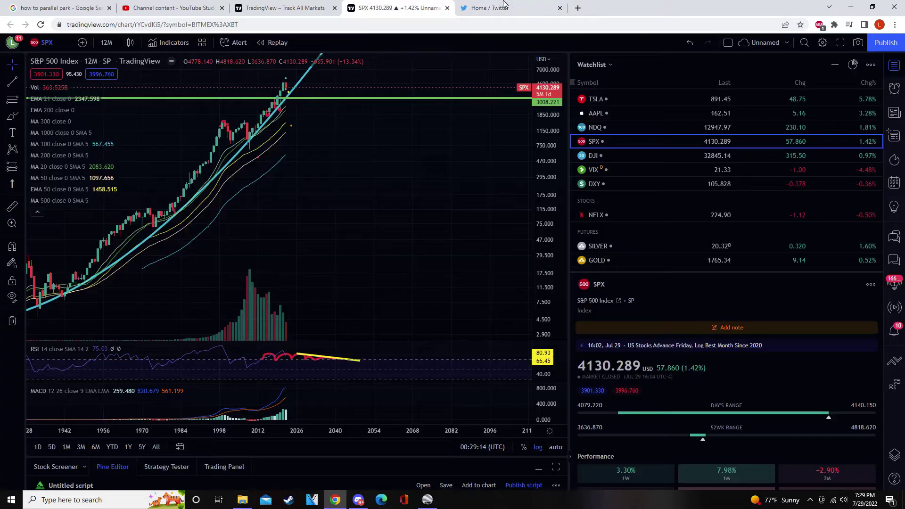
{"action": "left_click", "coordinate": [516, 3]}
{"action": "left_click", "coordinate": [388, 6]}
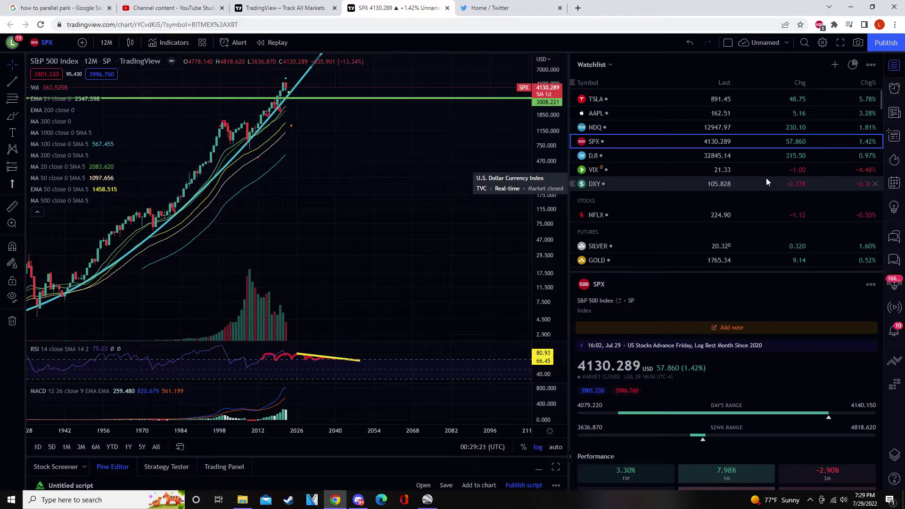
{"action": "left_click", "coordinate": [493, 3]}
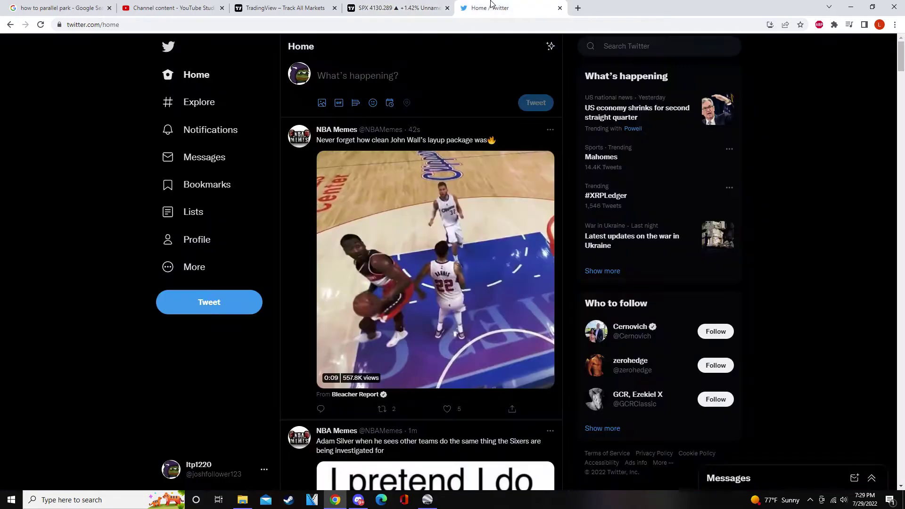
Open a new browser tab with Ctrl+T, then switch to the S&P 500 TradingView tab.
{"action": "key", "text": "ctrl+t"}
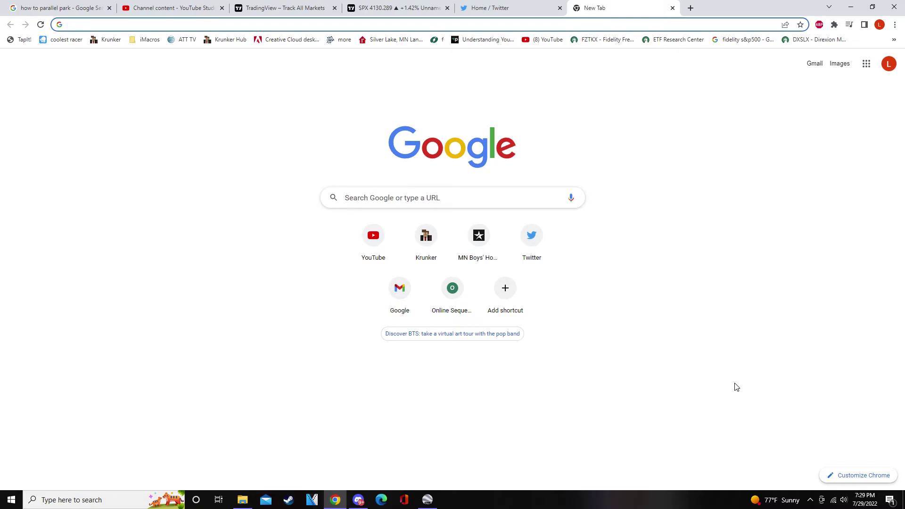
{"action": "left_click", "coordinate": [416, 5]}
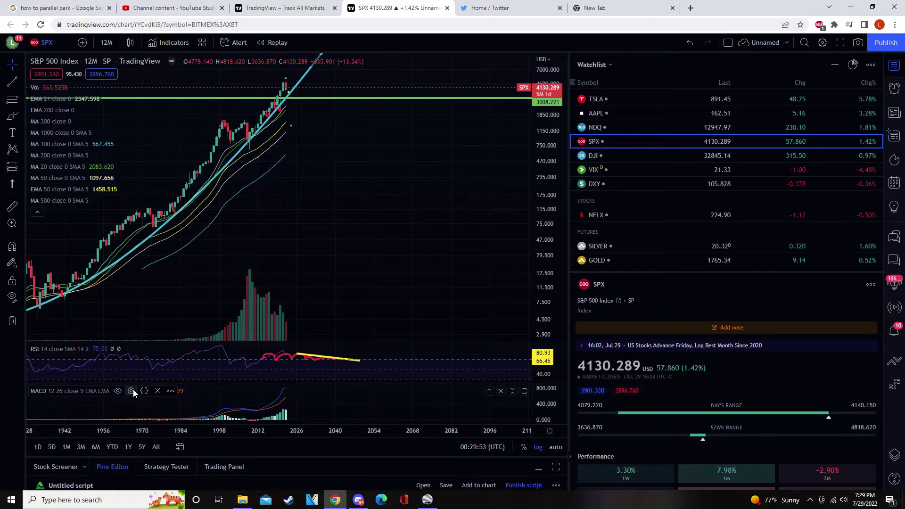
Search Google for 'recession definition' from the new tab and highlight part of the definition.
{"action": "left_click", "coordinate": [619, 6]}
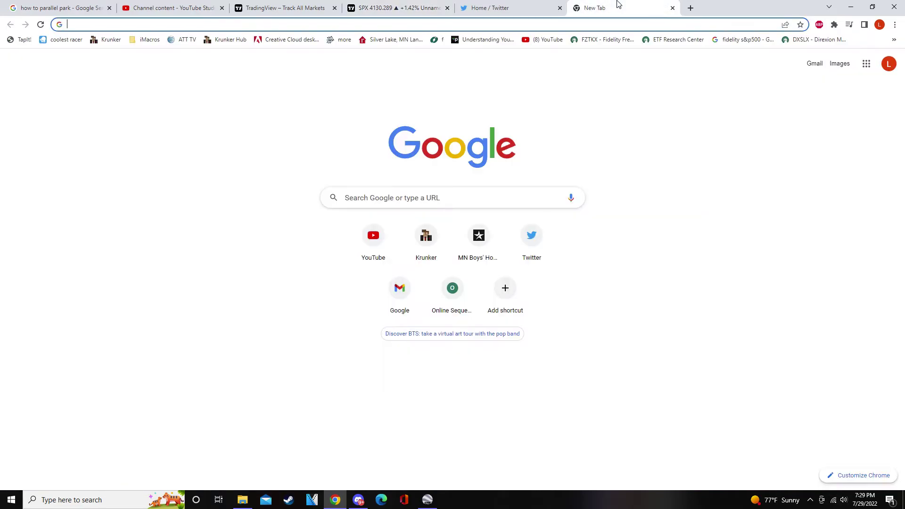
{"action": "left_click", "coordinate": [539, 26]}
{"action": "type", "text": "reces"}
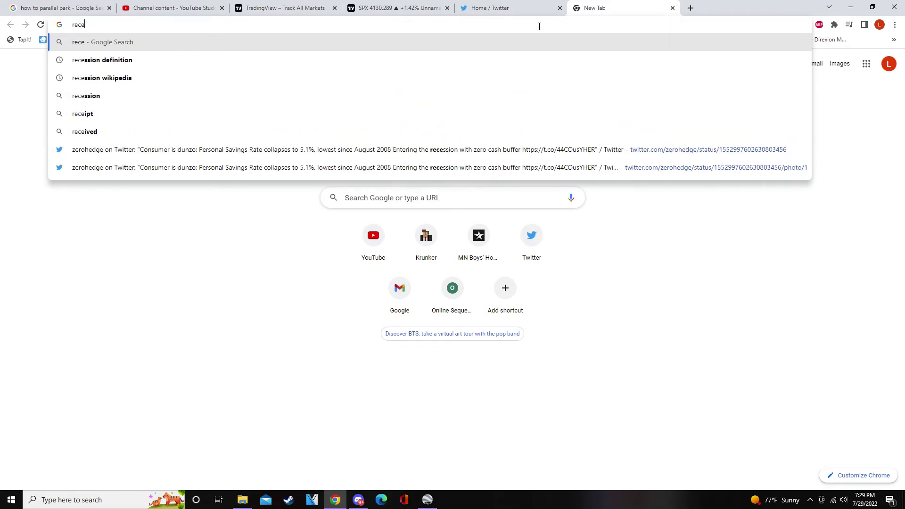
{"action": "key", "text": "Down"}
{"action": "key", "text": "Return"}
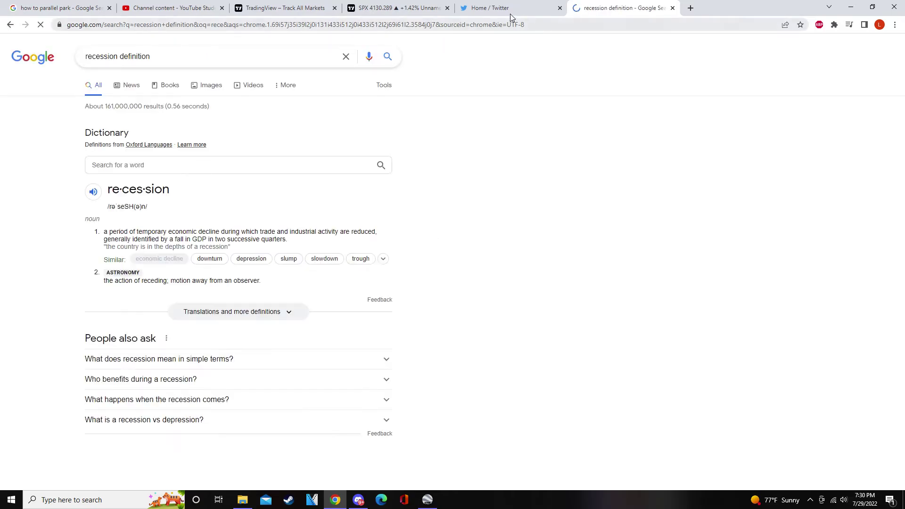
{"action": "left_click_drag", "start_coordinate": [126, 245], "coordinate": [286, 241]}
{"action": "left_click", "coordinate": [284, 237]}
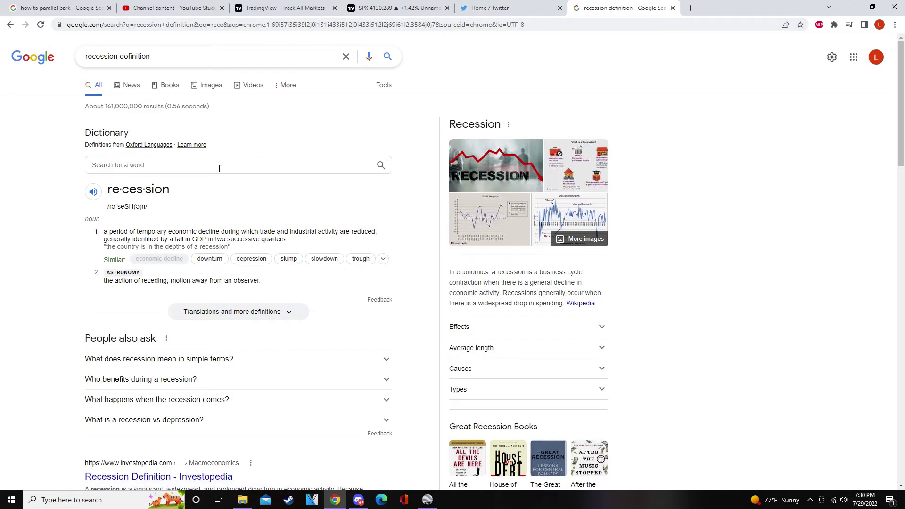
Check your Twitter profile, then return to the top of the Home timeline.
{"action": "left_click", "coordinate": [493, 9]}
{"action": "scroll", "coordinate": [242, 202], "scroll_direction": "down", "scroll_amount": 7}
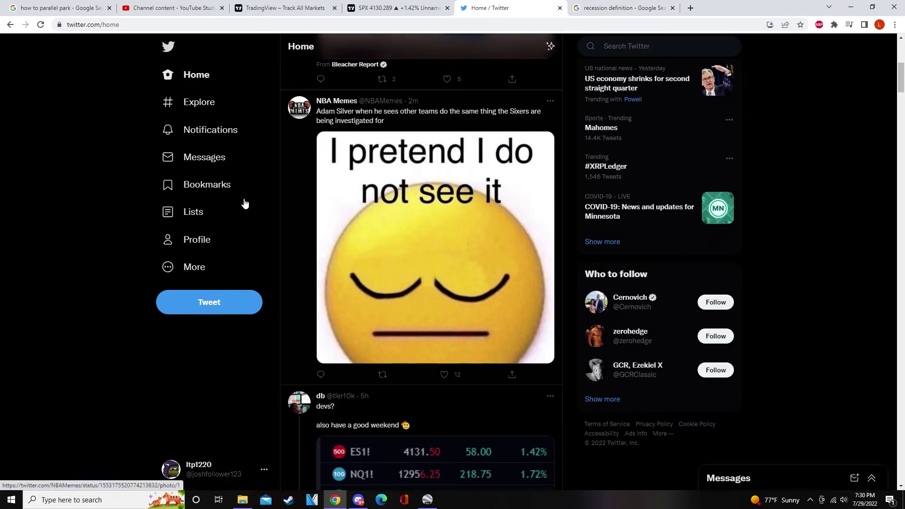
{"action": "left_click", "coordinate": [188, 233]}
{"action": "scroll", "coordinate": [403, 282], "scroll_direction": "down", "scroll_amount": 15}
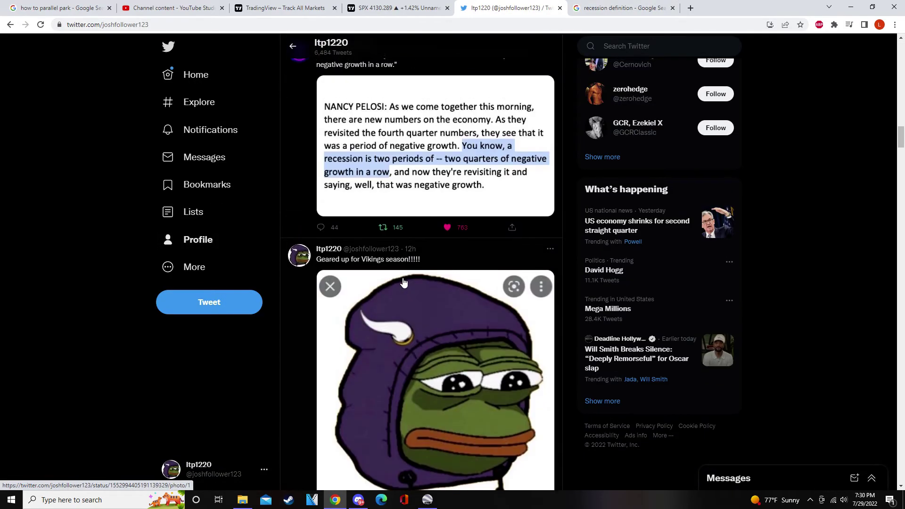
{"action": "scroll", "coordinate": [402, 282], "scroll_direction": "up", "scroll_amount": 5}
{"action": "left_click", "coordinate": [200, 85]}
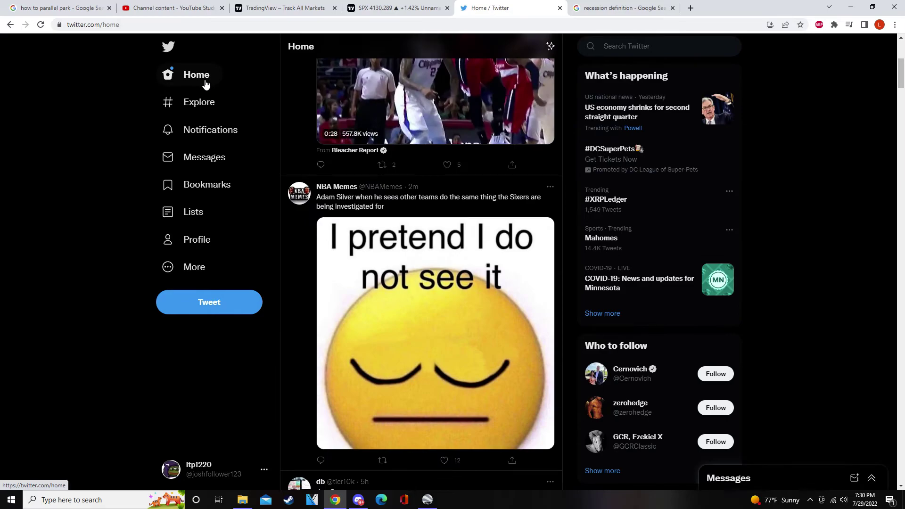
{"action": "left_click", "coordinate": [205, 83]}
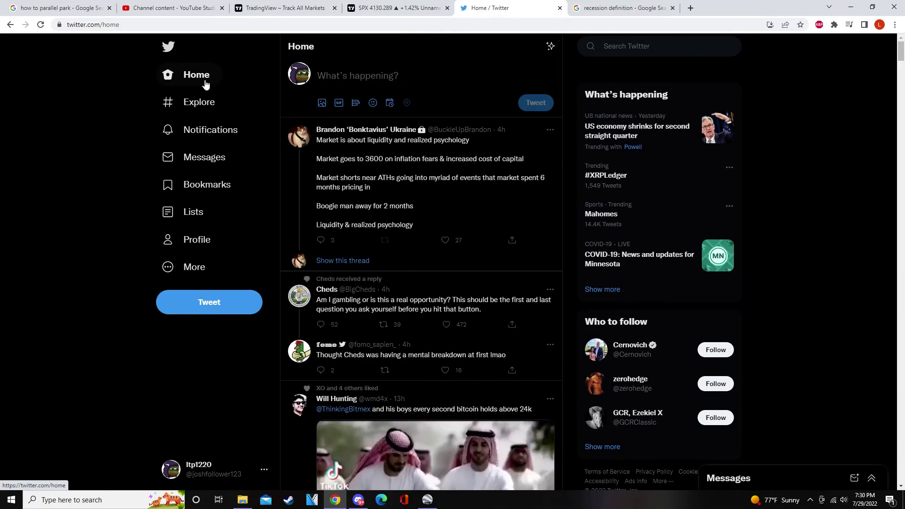
Highlight the GDP-falling-two-quarters phrase in the results, then return to the S&P 500 chart.
{"action": "left_click", "coordinate": [622, 8]}
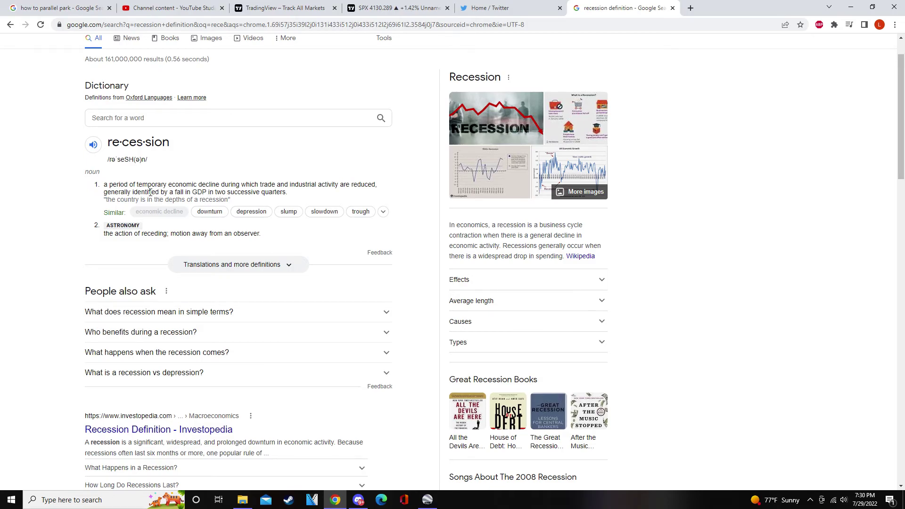
{"action": "left_click_drag", "start_coordinate": [121, 197], "coordinate": [291, 197]}
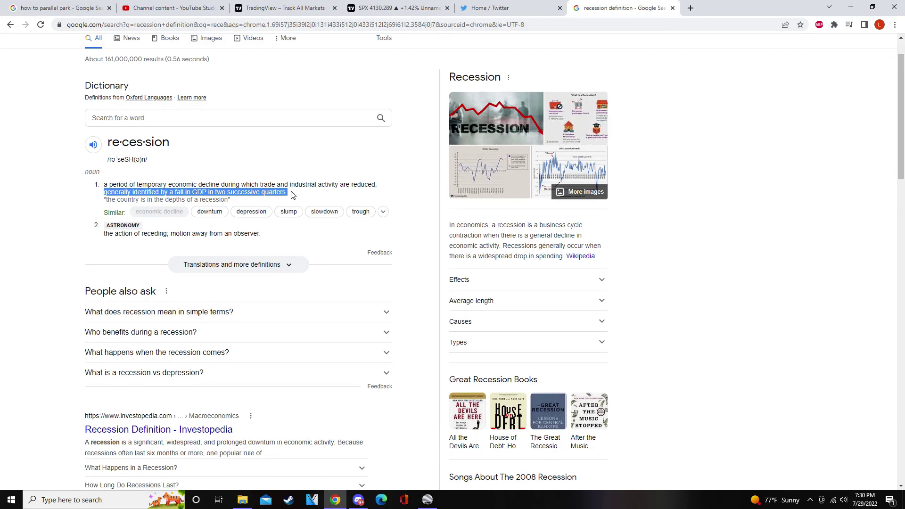
{"action": "left_click", "coordinate": [490, 8]}
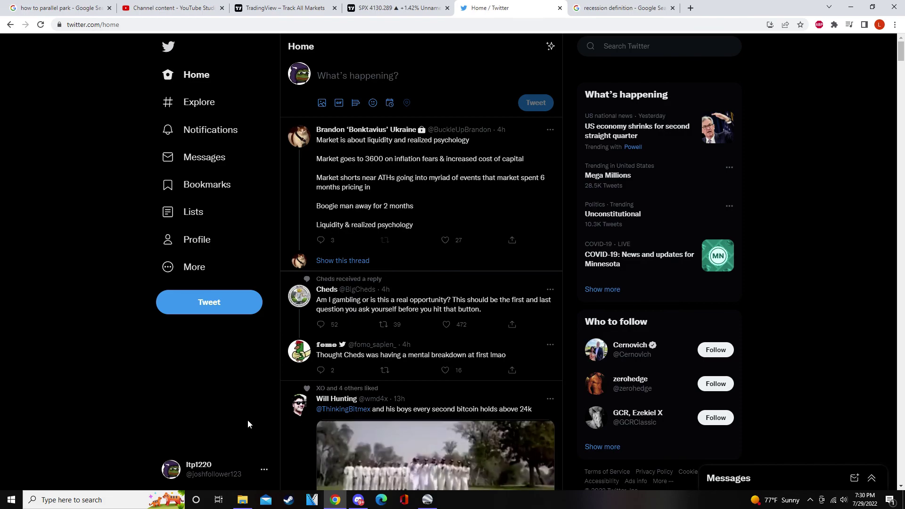
{"action": "left_click", "coordinate": [413, 4]}
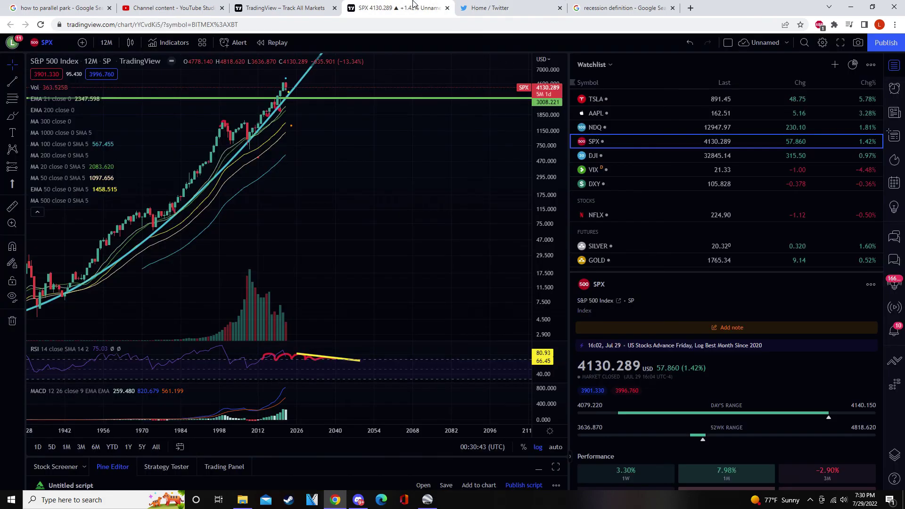